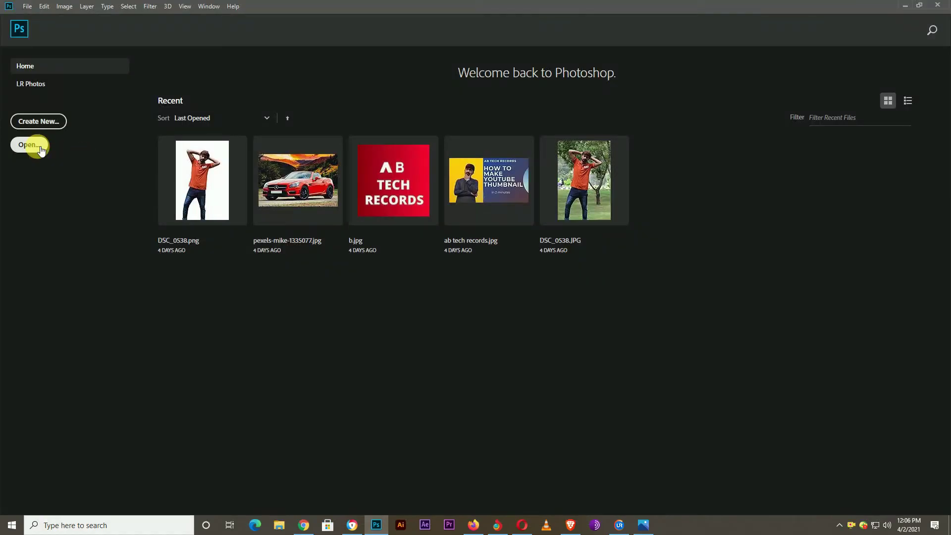
# Open png.jpg from the Desktop.
pyautogui.click(38, 154)
pyautogui.click(46, 111)
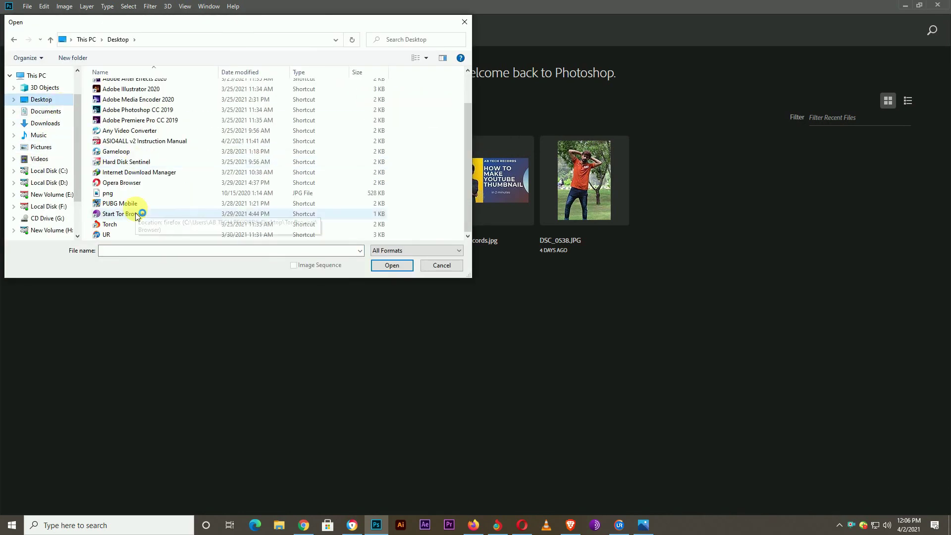
pyautogui.click(131, 108)
pyautogui.scroll(-1, 127, 99)
pyautogui.scroll(-1, 149, 148)
pyautogui.click(107, 192)
pyautogui.click(392, 264)
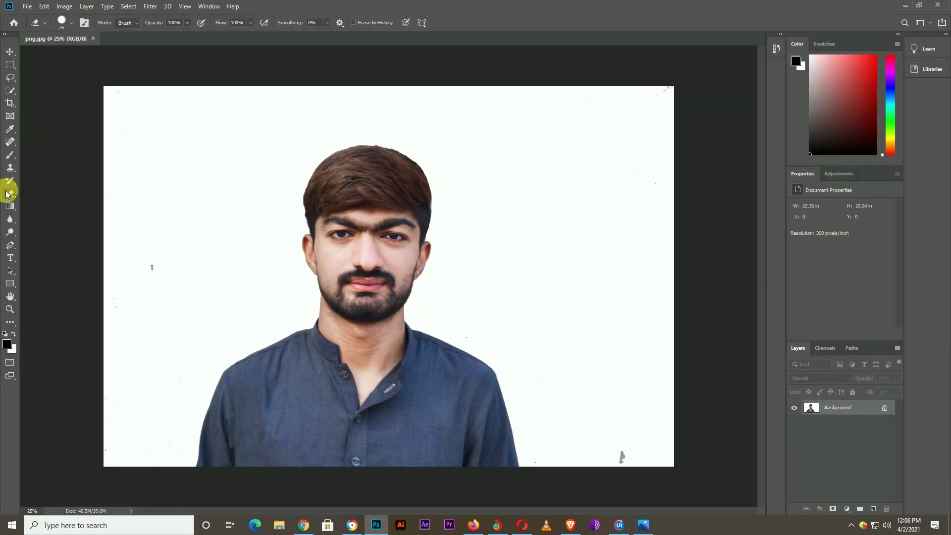
# Clear the white background around the portrait with the Magic Eraser.
pyautogui.rightClick(8, 196)
pyautogui.click(36, 212)
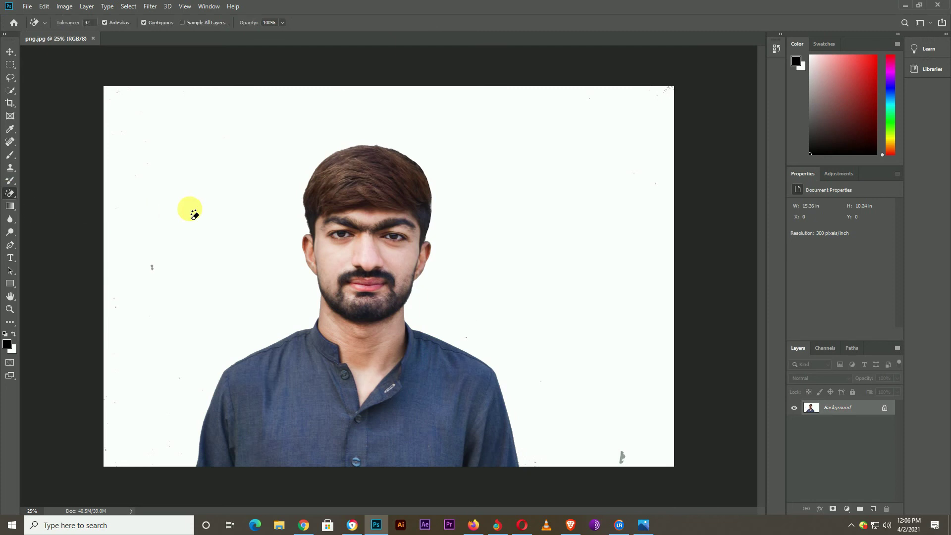
pyautogui.click(192, 213)
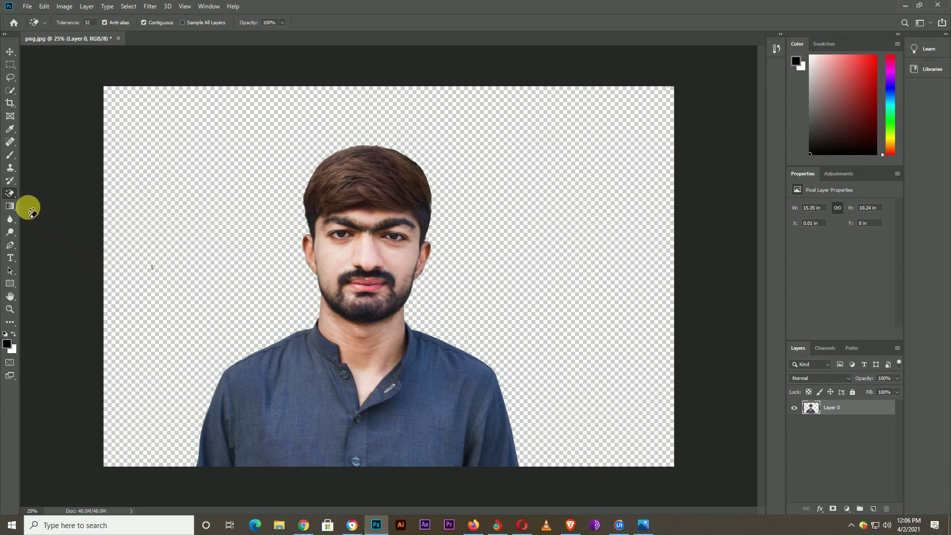
# Remove leftover white specks from the background with the regular Eraser.
pyautogui.click(10, 193)
pyautogui.click(152, 266)
pyautogui.rightClick(152, 263)
pyautogui.press('Escape')
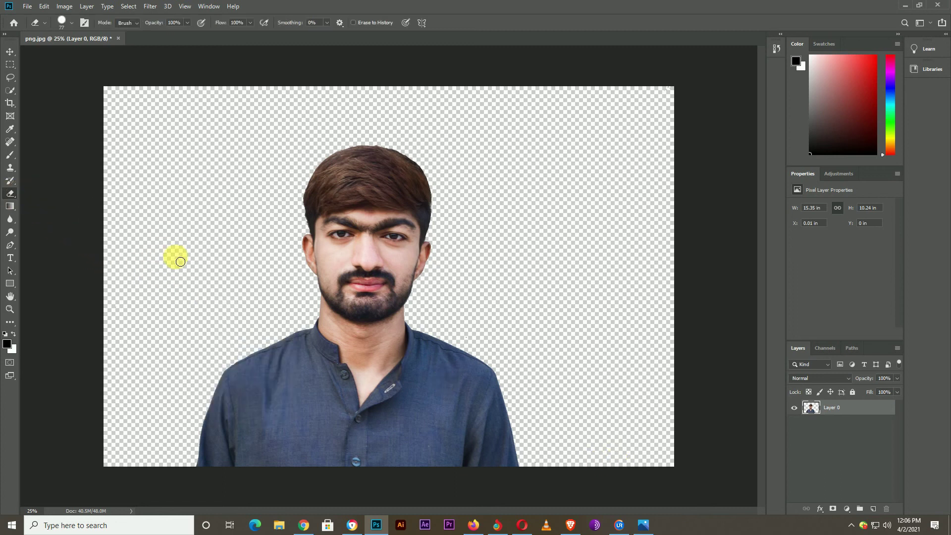
pyautogui.scroll(5, 329, 225)
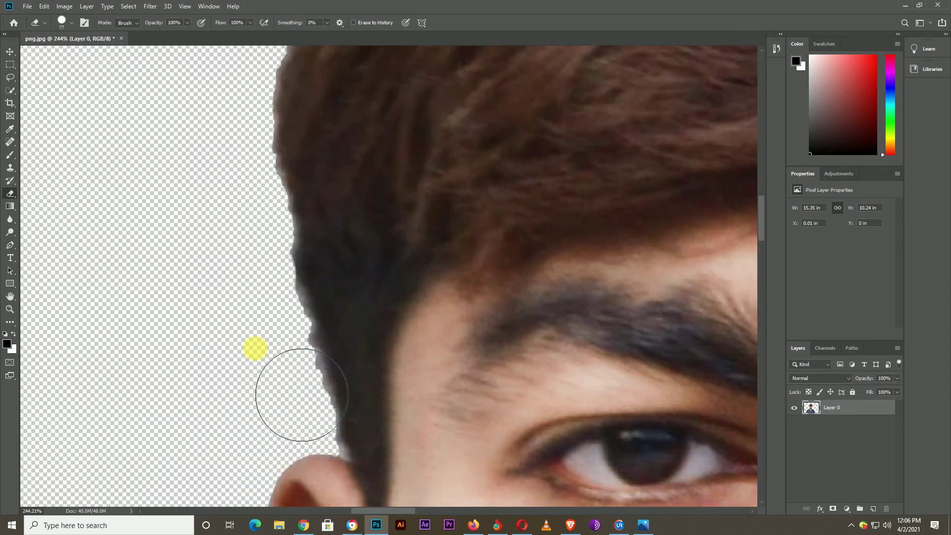
pyautogui.scroll(3, 517, 110)
pyautogui.scroll(3, 522, 234)
pyautogui.scroll(-5, 601, 319)
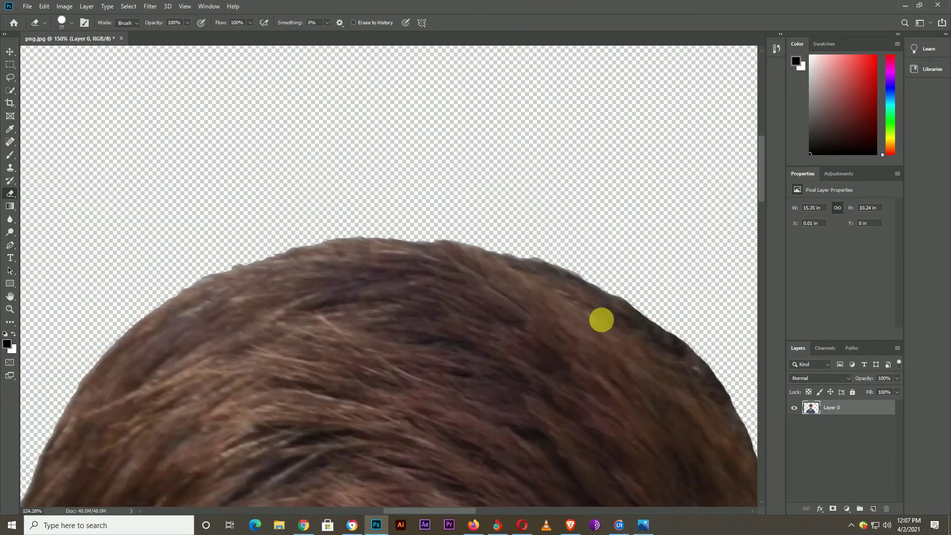
pyautogui.scroll(-4, 332, 282)
pyautogui.scroll(2, 332, 282)
pyautogui.scroll(-4, 361, 421)
pyautogui.scroll(3, 295, 429)
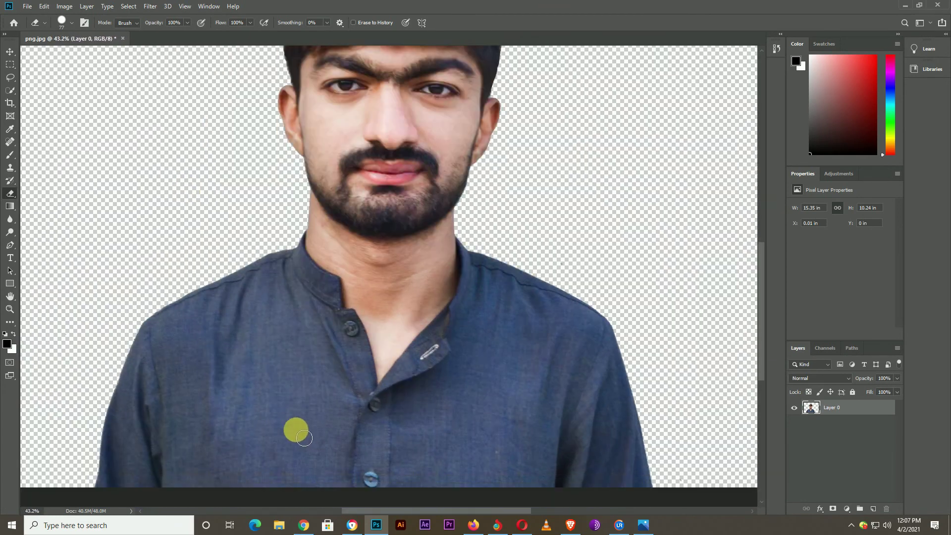
pyautogui.scroll(-2, 225, 133)
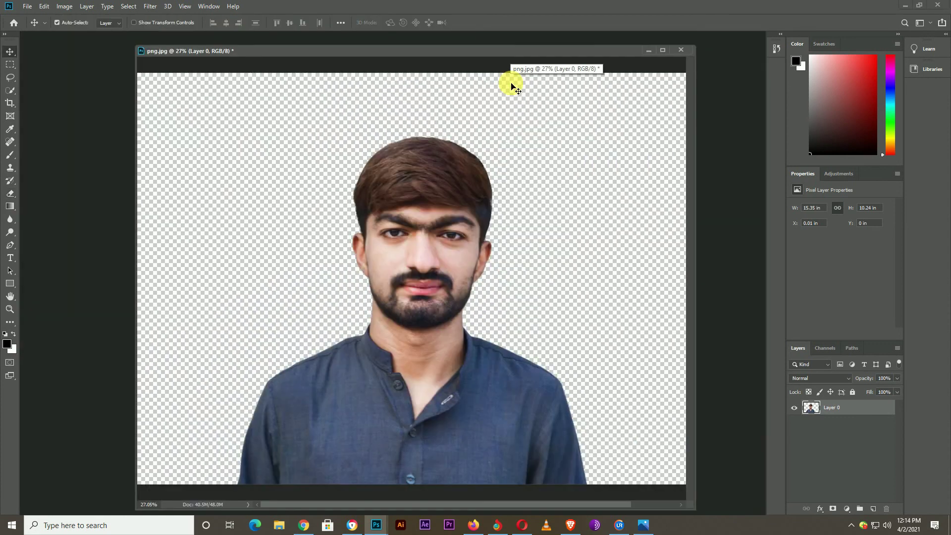
# Open download.jpg and float it in its own window.
pyautogui.click(24, 7)
pyautogui.click(42, 30)
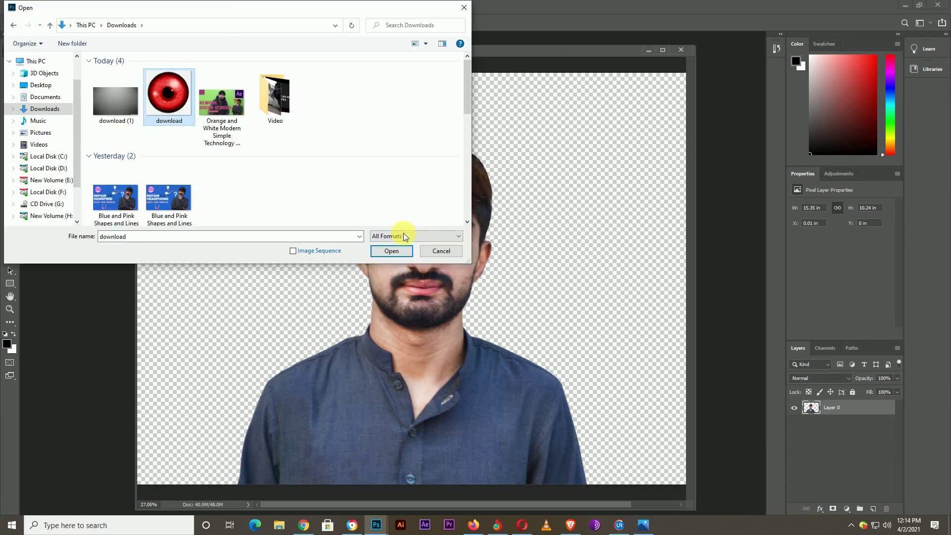
pyautogui.click(396, 253)
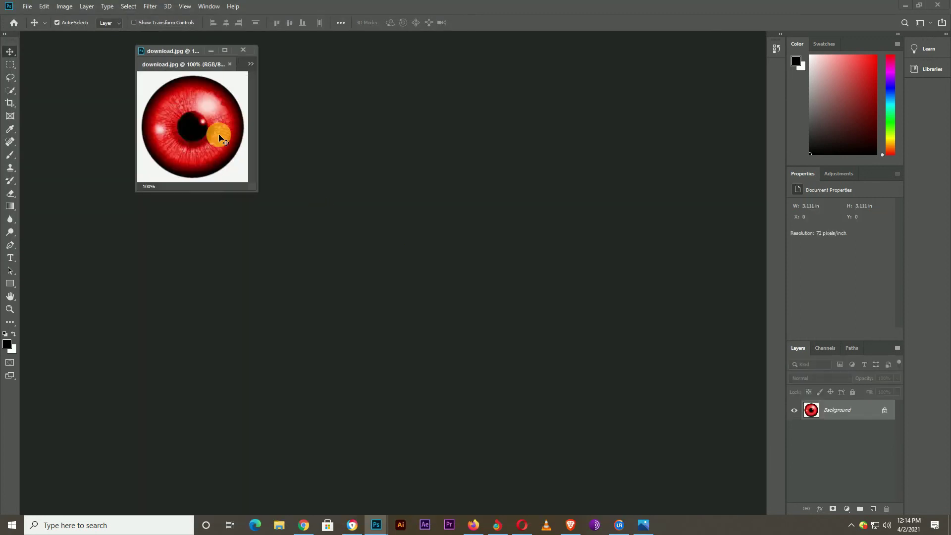
pyautogui.moveTo(216, 62); pyautogui.dragTo(210, 182)
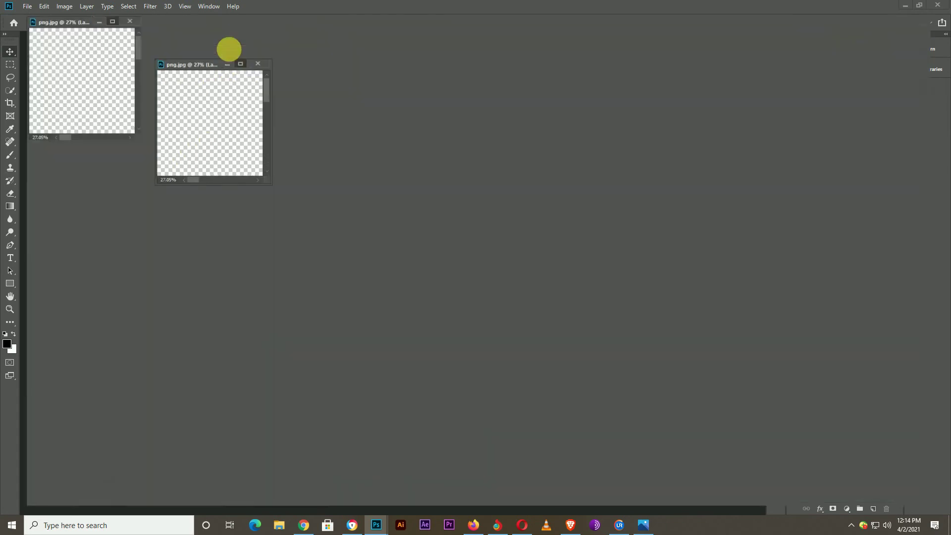
# Resize the portrait window and arrange both image windows side by side.
pyautogui.click(226, 49)
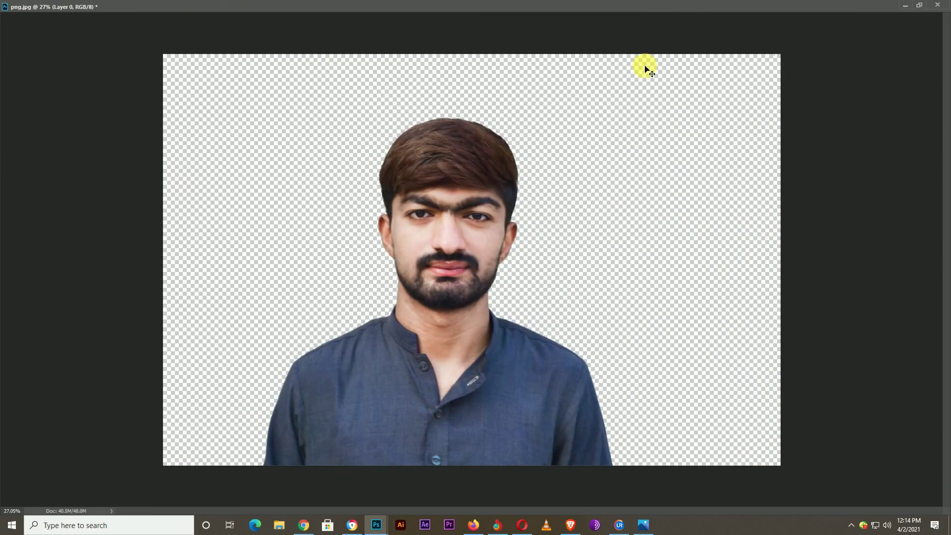
pyautogui.click(909, 7)
pyautogui.moveTo(254, 99); pyautogui.dragTo(812, 100)
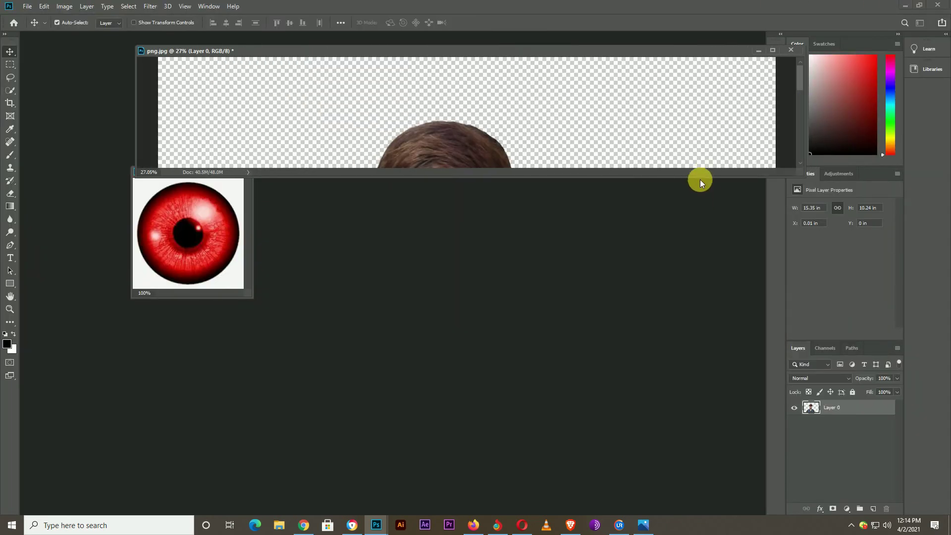
pyautogui.moveTo(700, 179); pyautogui.dragTo(708, 494)
pyautogui.moveTo(436, 51); pyautogui.dragTo(497, 51)
pyautogui.moveTo(193, 171); pyautogui.dragTo(797, 145)
pyautogui.moveTo(634, 53)
pyautogui.mouseDown()
pyautogui.moveTo(459, 58)
pyautogui.moveTo(490, 62)
pyautogui.mouseUp()
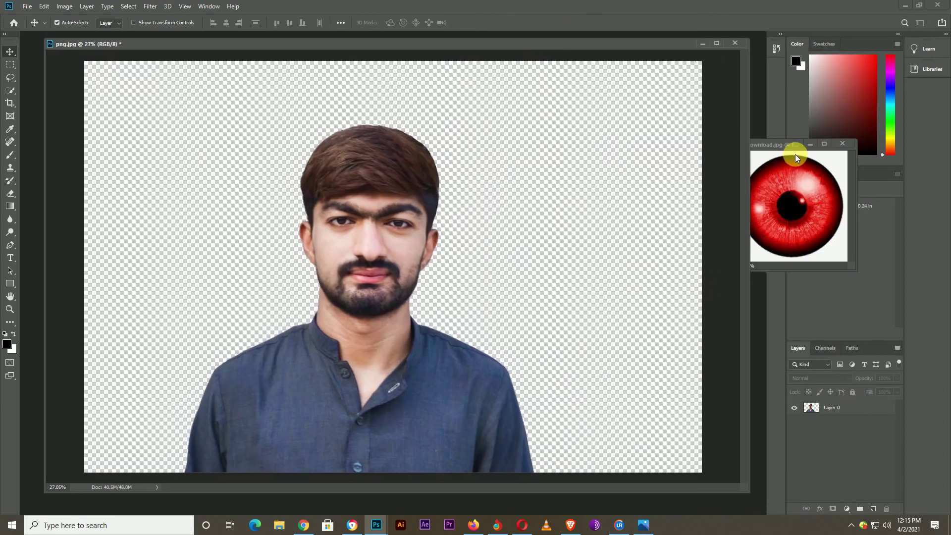
# Drag the red eye image onto the portrait over the left eye.
pyautogui.moveTo(780, 145); pyautogui.dragTo(467, 174)
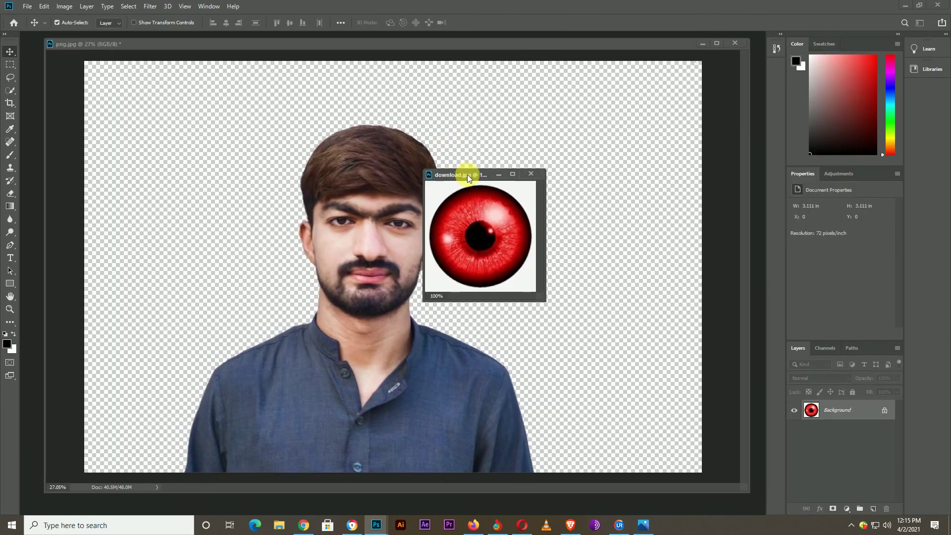
pyautogui.click(338, 222)
pyautogui.moveTo(338, 221); pyautogui.dragTo(338, 226)
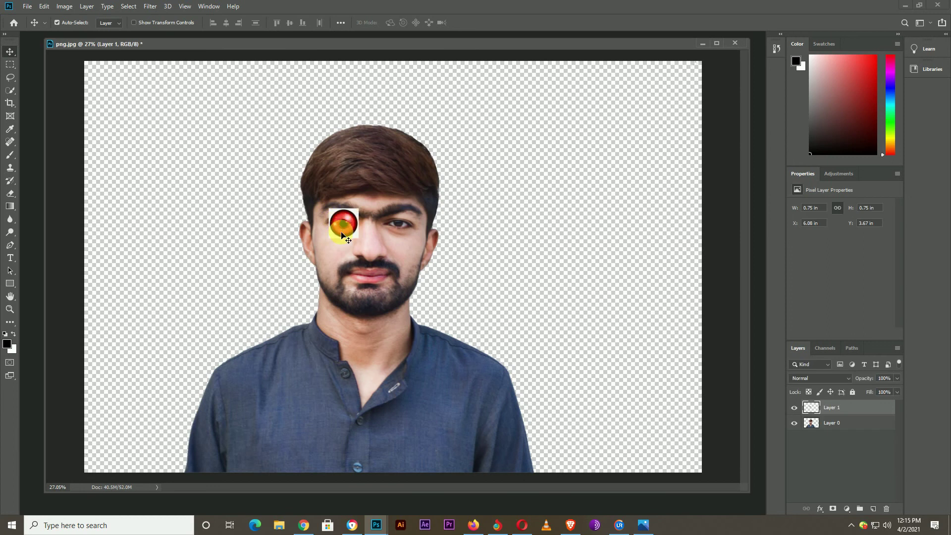
# Zoom in and erase the white square around the red eye with the Magic Eraser.
pyautogui.scroll(5, 347, 232)
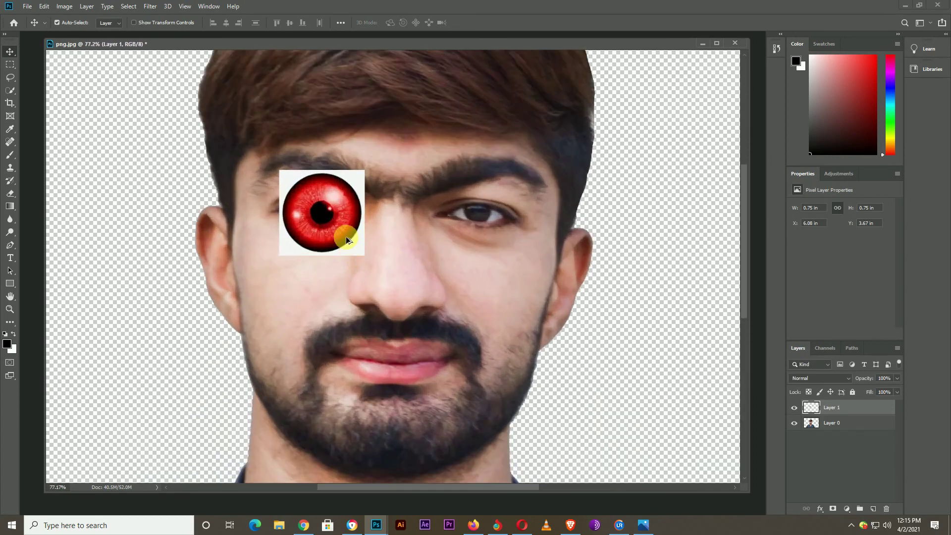
pyautogui.scroll(2, 330, 205)
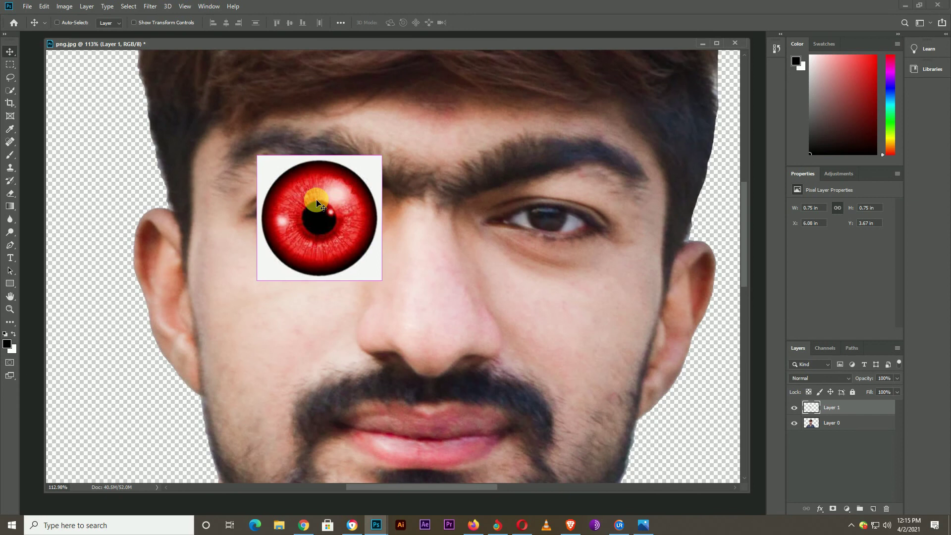
pyautogui.hotkey('ctrl', 't')
pyautogui.press('Return')
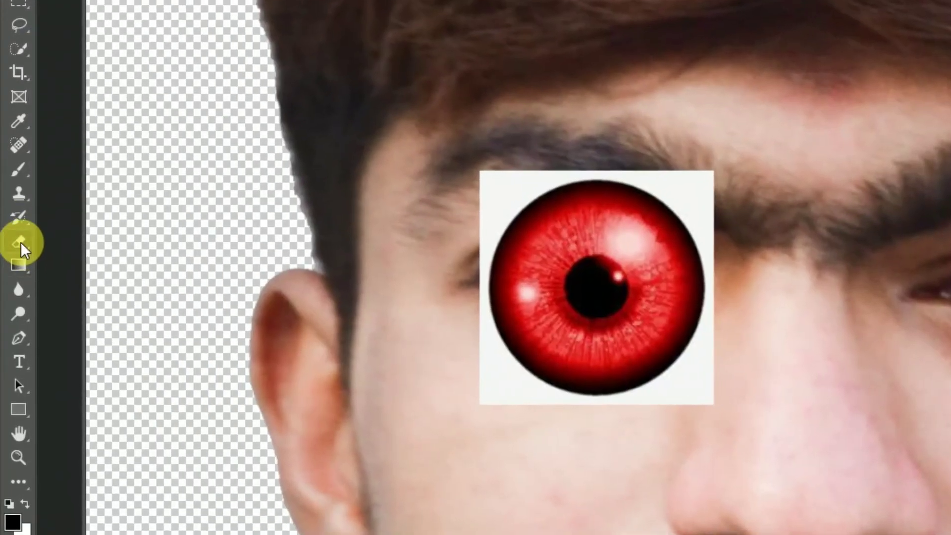
pyautogui.rightClick(10, 193)
pyautogui.click(98, 276)
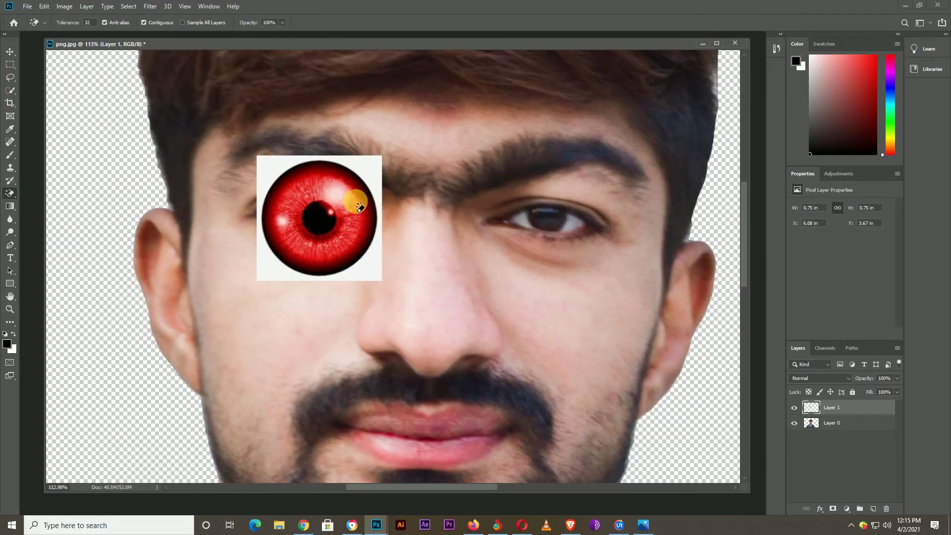
pyautogui.click(367, 178)
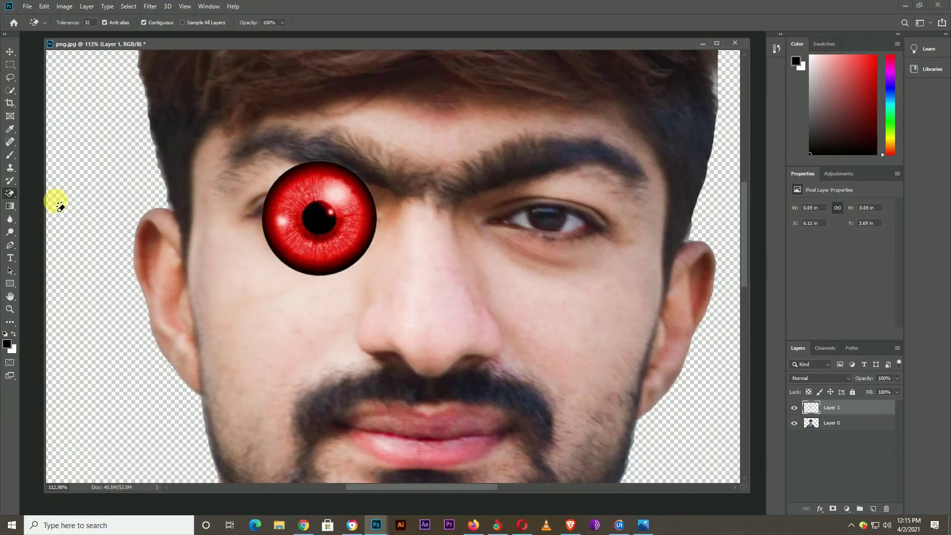
# Undo a stray Eraser stroke on the pupil and activate Free Transform on Layer 1.
pyautogui.rightClick(10, 198)
pyautogui.click(29, 191)
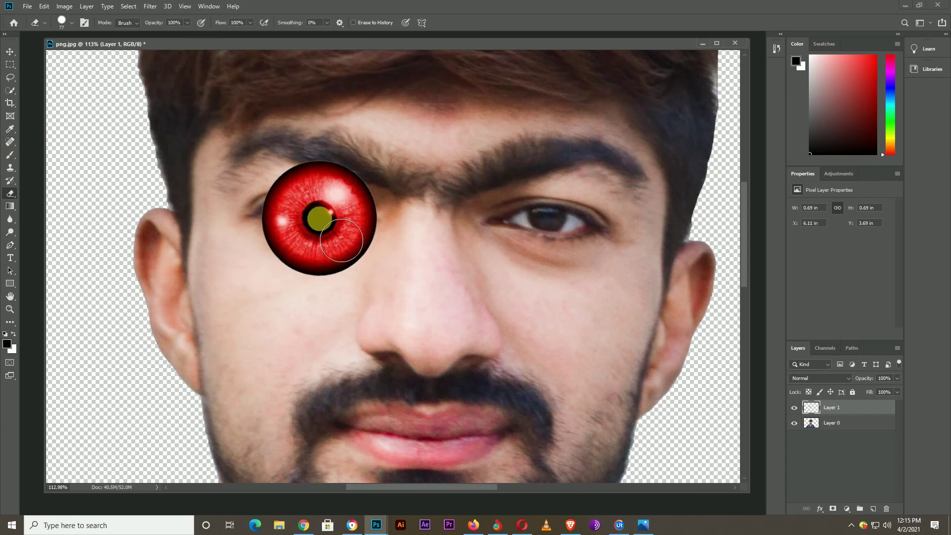
pyautogui.click(319, 218)
pyautogui.hotkey('ctrl', 'z')
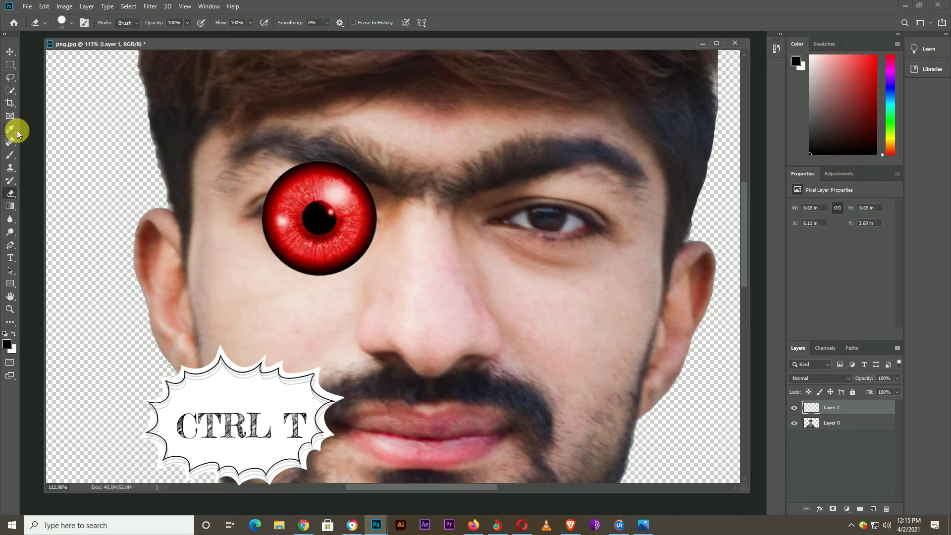
pyautogui.hotkey('ctrl', 't')
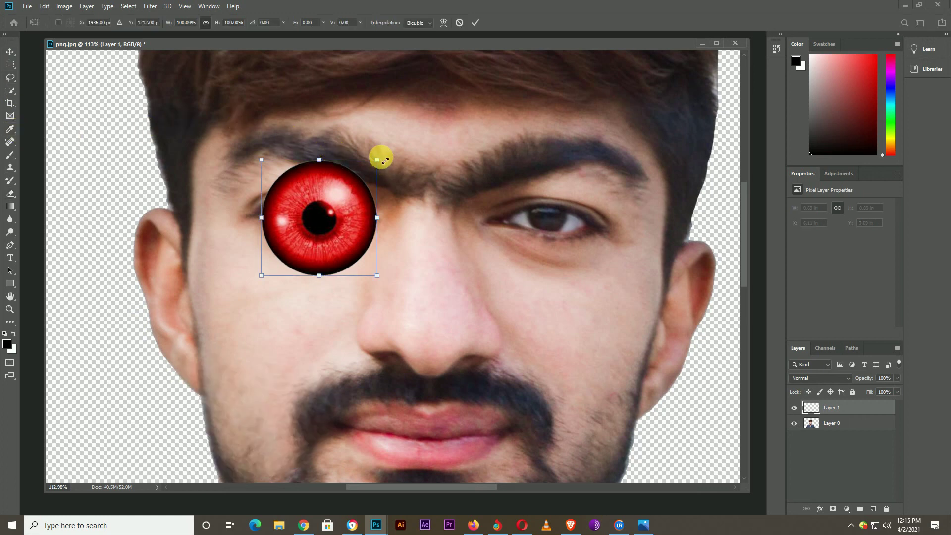
# Scale the red eye to about 30% and position it over the left iris.
pyautogui.moveTo(377, 160); pyautogui.dragTo(294, 242)
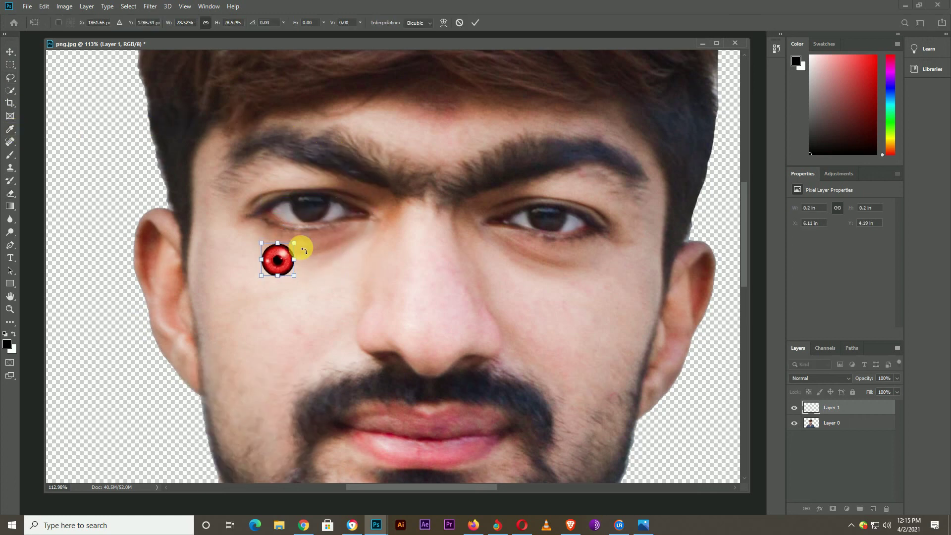
pyautogui.scroll(3, 249, 183)
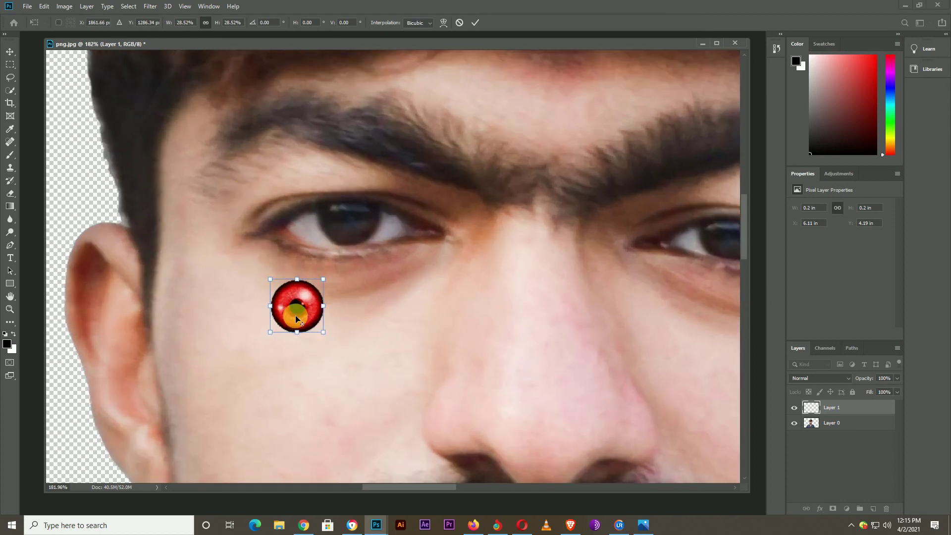
pyautogui.scroll(2, 295, 315)
pyautogui.moveTo(318, 274); pyautogui.dragTo(393, 147)
pyautogui.moveTo(416, 213)
pyautogui.mouseDown()
pyautogui.moveTo(425, 216)
pyautogui.moveTo(390, 199)
pyautogui.mouseUp()
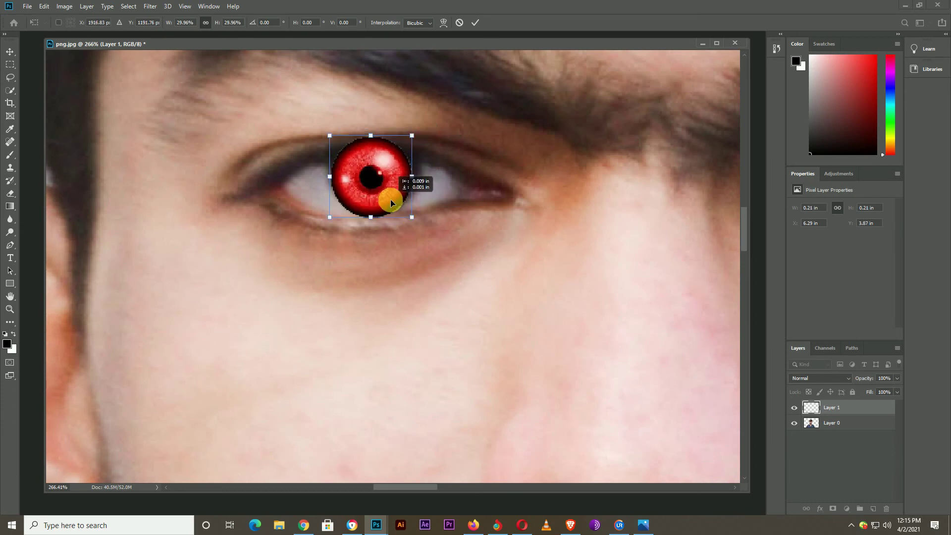
pyautogui.scroll(-1, 398, 199)
pyautogui.scroll(-3, 398, 199)
pyautogui.scroll(-3, 371, 198)
pyautogui.scroll(-2, 372, 193)
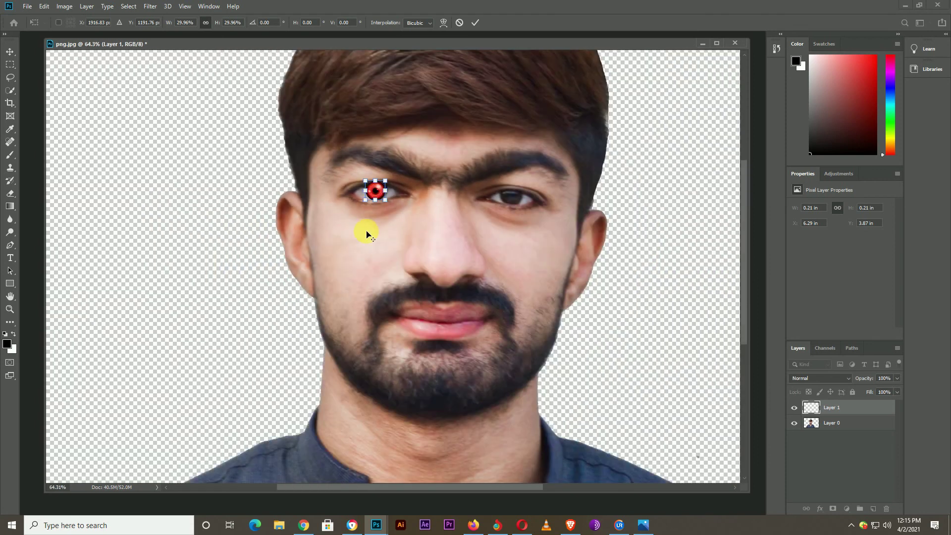
pyautogui.scroll(3, 358, 165)
pyautogui.scroll(5, 401, 229)
pyautogui.scroll(4, 449, 304)
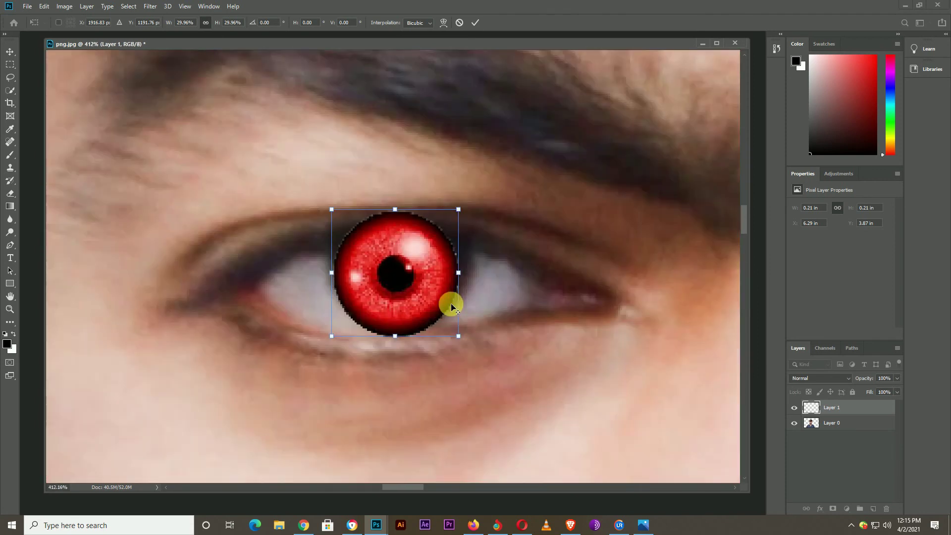
pyautogui.scroll(2, 481, 258)
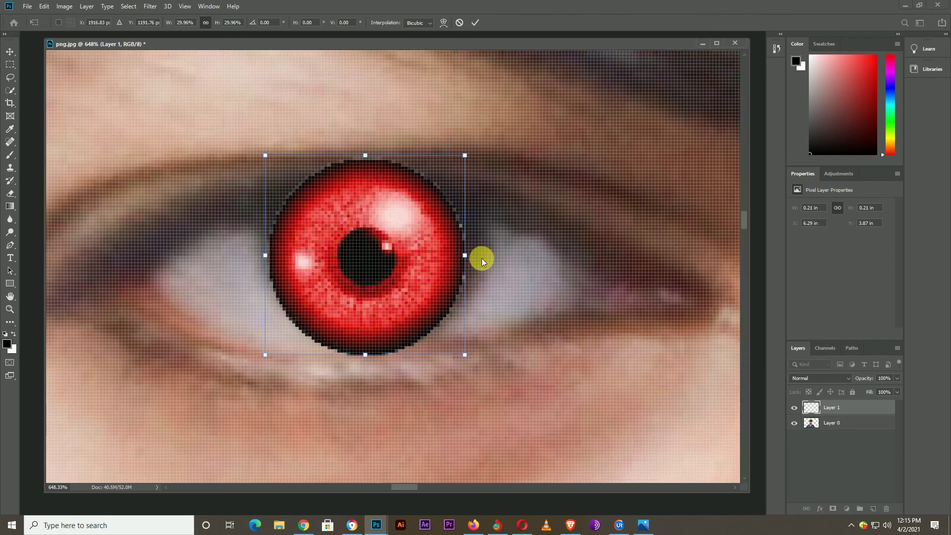
# Warp the red iris's right, left and top edges to match the eye's curve.
pyautogui.click(442, 22)
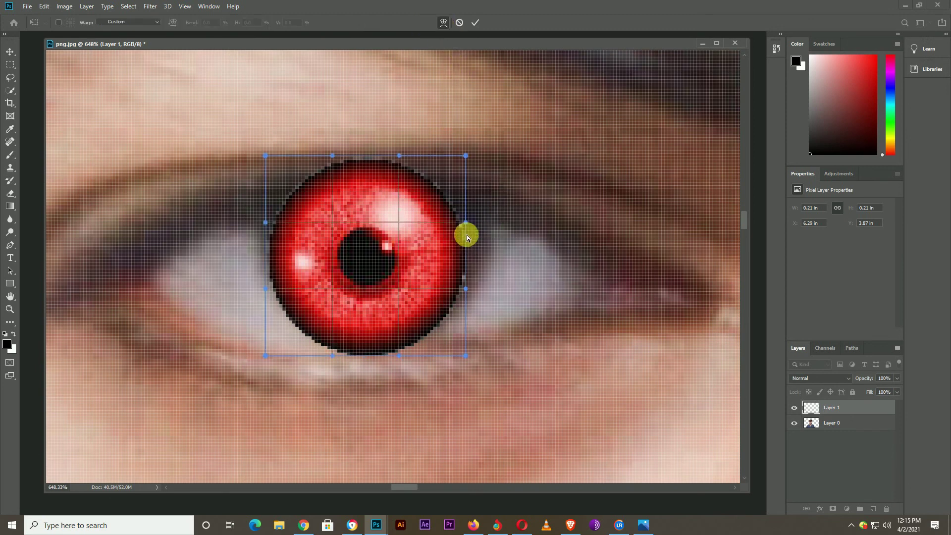
pyautogui.moveTo(465, 288)
pyautogui.mouseDown()
pyautogui.moveTo(489, 287)
pyautogui.moveTo(479, 287)
pyautogui.mouseUp()
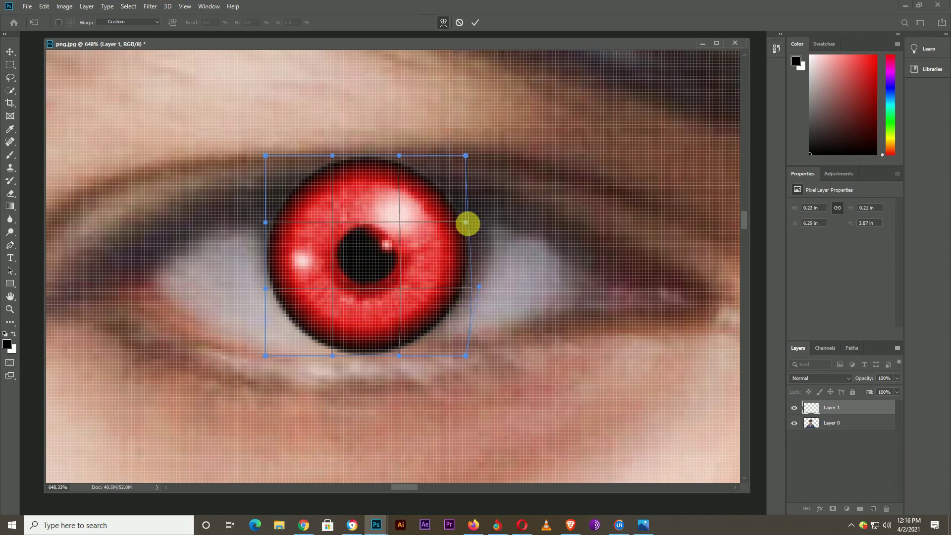
pyautogui.moveTo(467, 224); pyautogui.dragTo(474, 223)
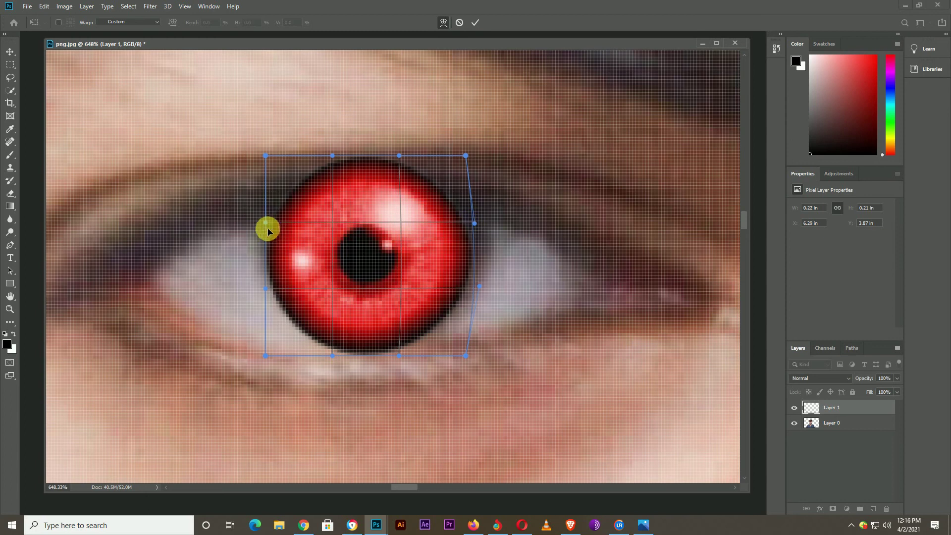
pyautogui.moveTo(265, 226); pyautogui.dragTo(263, 223)
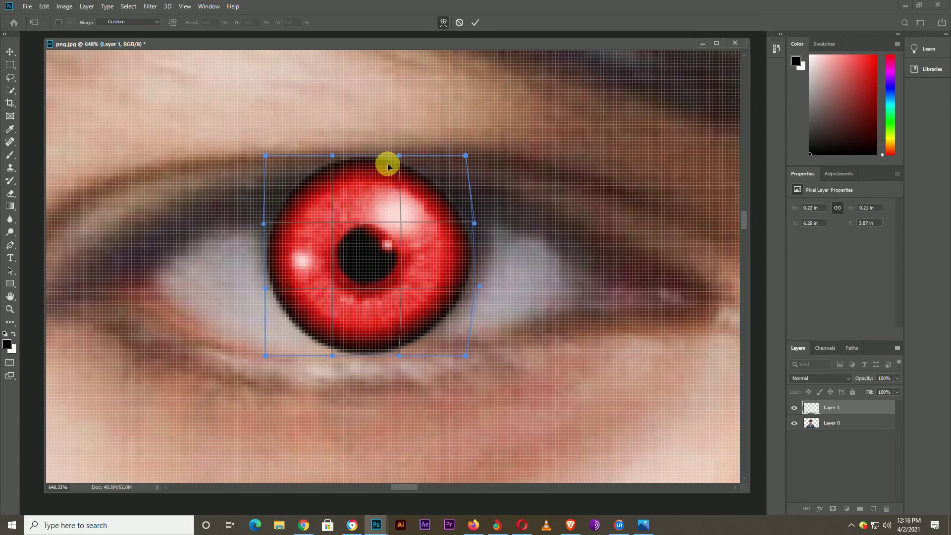
pyautogui.moveTo(396, 158); pyautogui.dragTo(398, 188)
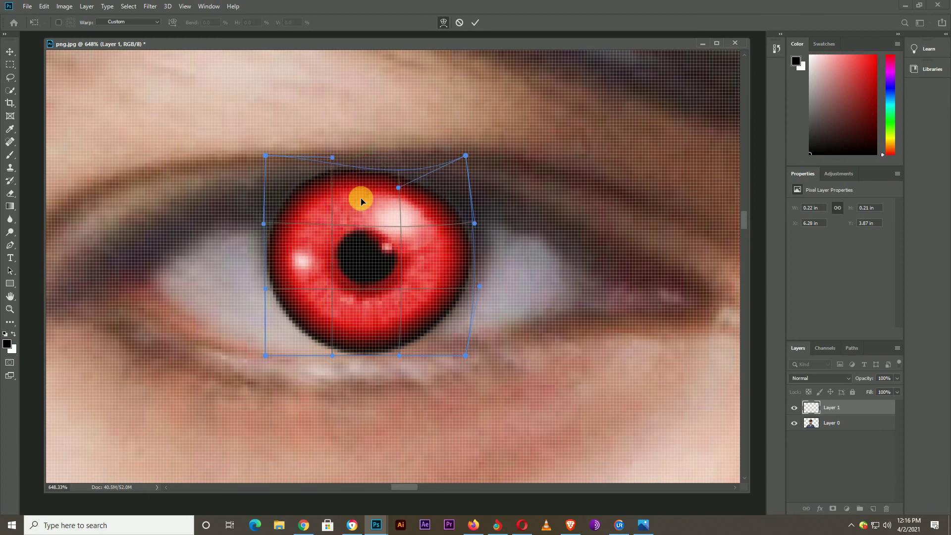
pyautogui.scroll(-3, 360, 198)
pyautogui.scroll(2, 380, 230)
pyautogui.moveTo(313, 182); pyautogui.dragTo(322, 191)
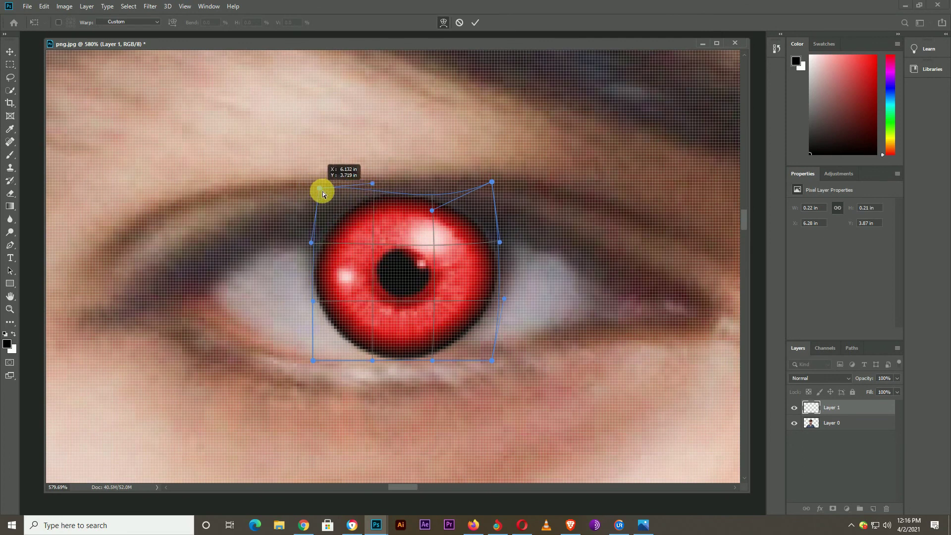
# Bend the iris's bottom edge upward and commit the warp.
pyautogui.scroll(-3, 322, 191)
pyautogui.scroll(-1, 333, 227)
pyautogui.scroll(4, 318, 240)
pyautogui.scroll(2, 448, 350)
pyautogui.scroll(-3, 480, 364)
pyautogui.moveTo(352, 361); pyautogui.dragTo(371, 348)
pyautogui.scroll(-2, 371, 348)
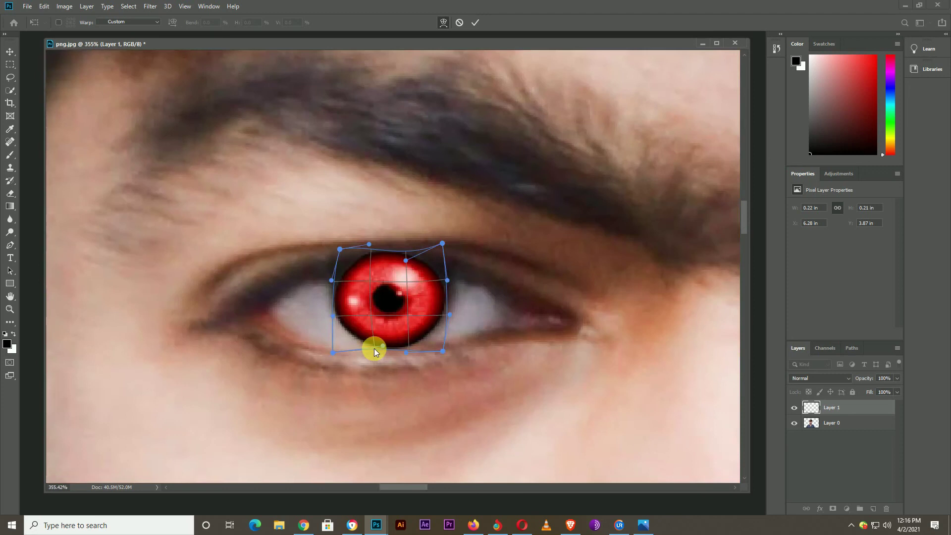
pyautogui.hotkey('alt', 'space')
pyautogui.press('Return')
pyautogui.press('e')
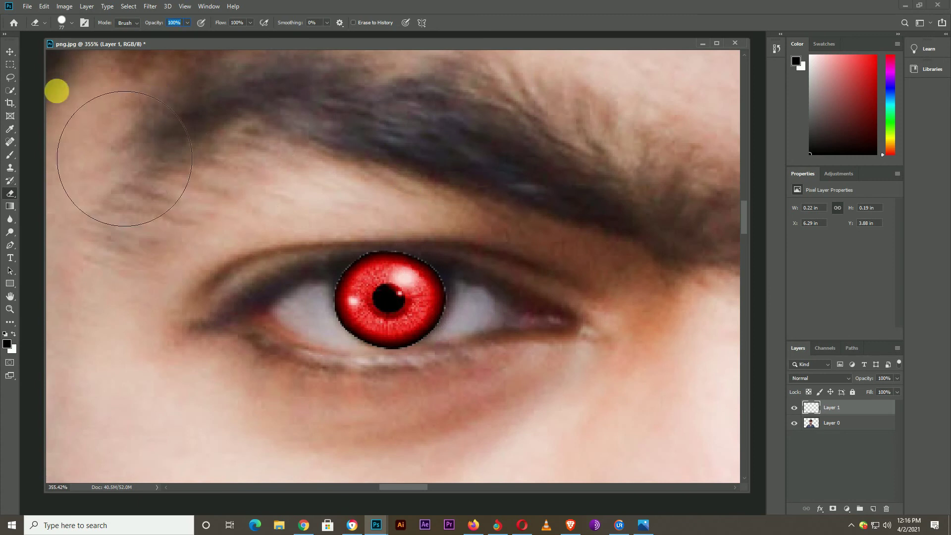
# Set up the Brush with white foreground and target Layer 1's mask.
pyautogui.rightClick(164, 117)
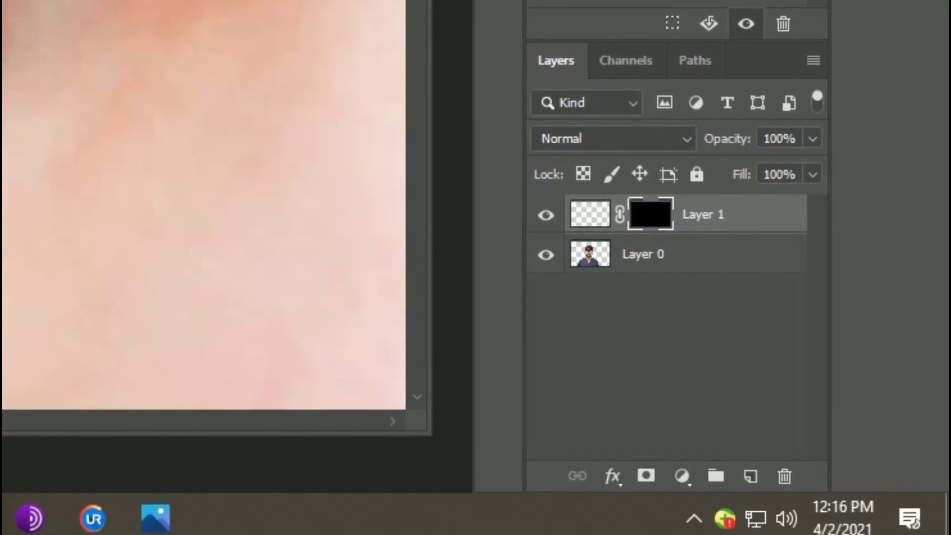
pyautogui.moveTo(10, 154); pyautogui.dragTo(35, 158)
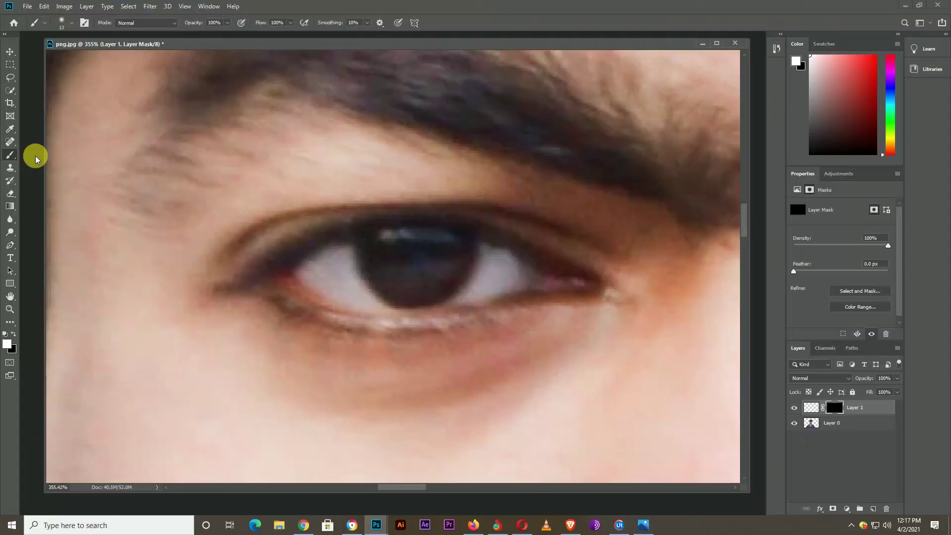
pyautogui.click(12, 333)
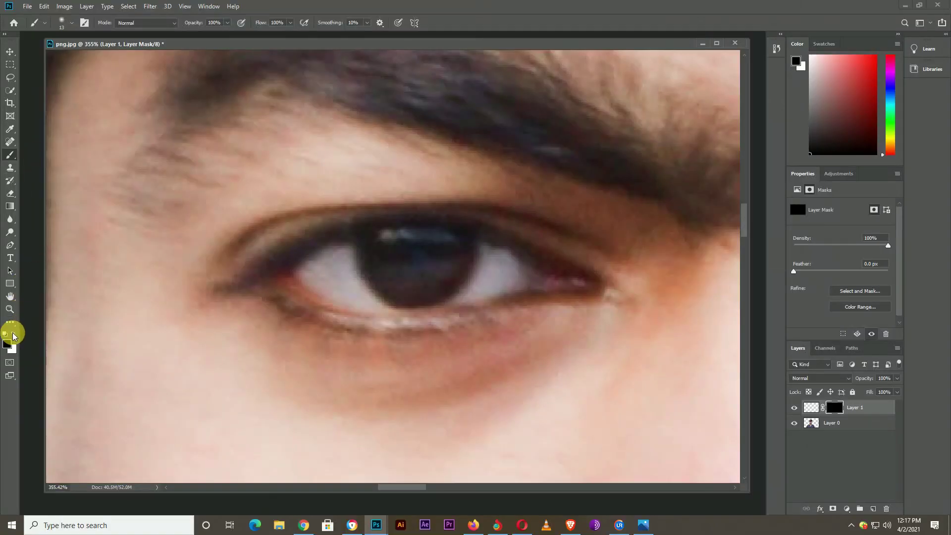
pyautogui.click(12, 333)
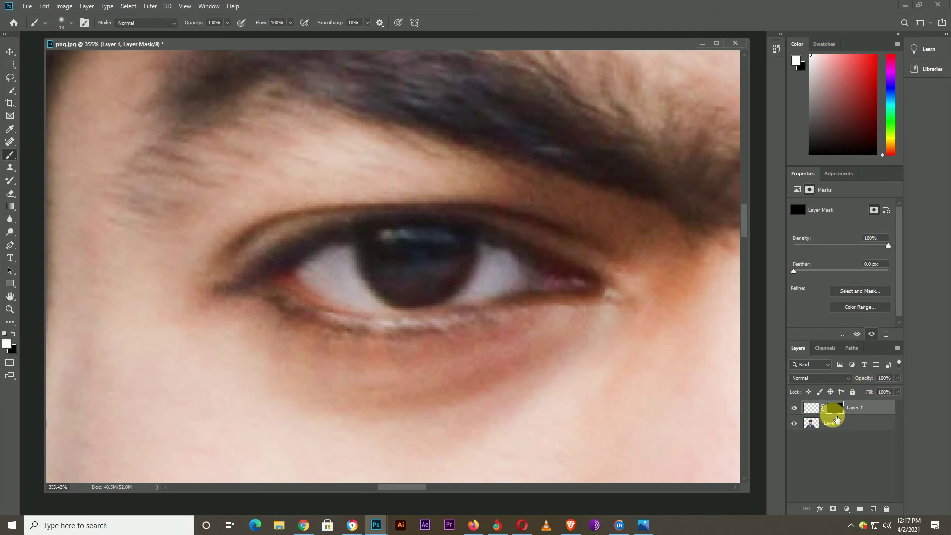
pyautogui.click(814, 409)
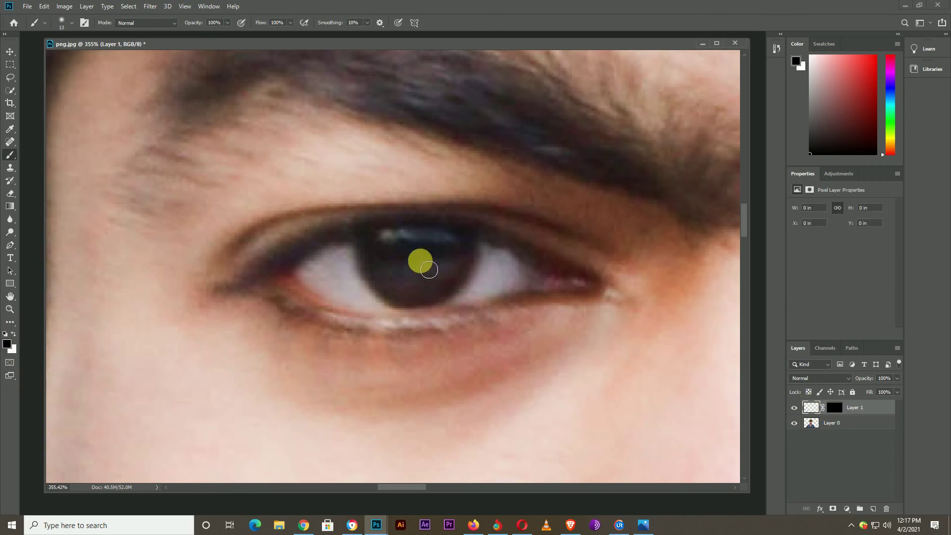
pyautogui.click(837, 407)
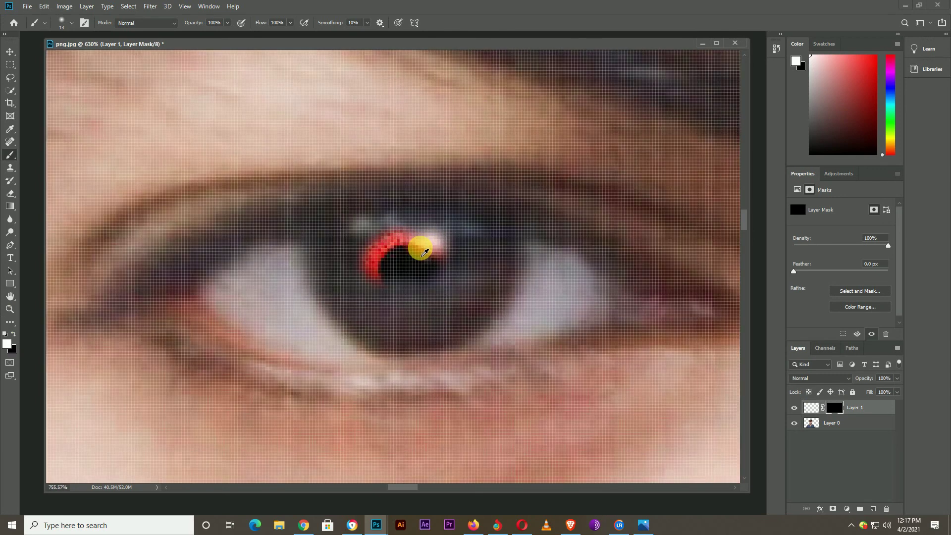
# Paint the red iris into view inside the eye and enlarge the black pupil.
pyautogui.scroll(3, 416, 262)
pyautogui.moveTo(417, 262)
pyautogui.mouseDown()
pyautogui.moveTo(329, 252)
pyautogui.moveTo(397, 383)
pyautogui.moveTo(474, 372)
pyautogui.moveTo(528, 325)
pyautogui.moveTo(551, 275)
pyautogui.moveTo(496, 368)
pyautogui.moveTo(382, 335)
pyautogui.moveTo(378, 276)
pyautogui.moveTo(368, 309)
pyautogui.moveTo(414, 344)
pyautogui.moveTo(414, 282)
pyautogui.moveTo(395, 242)
pyautogui.moveTo(442, 242)
pyautogui.mouseUp()
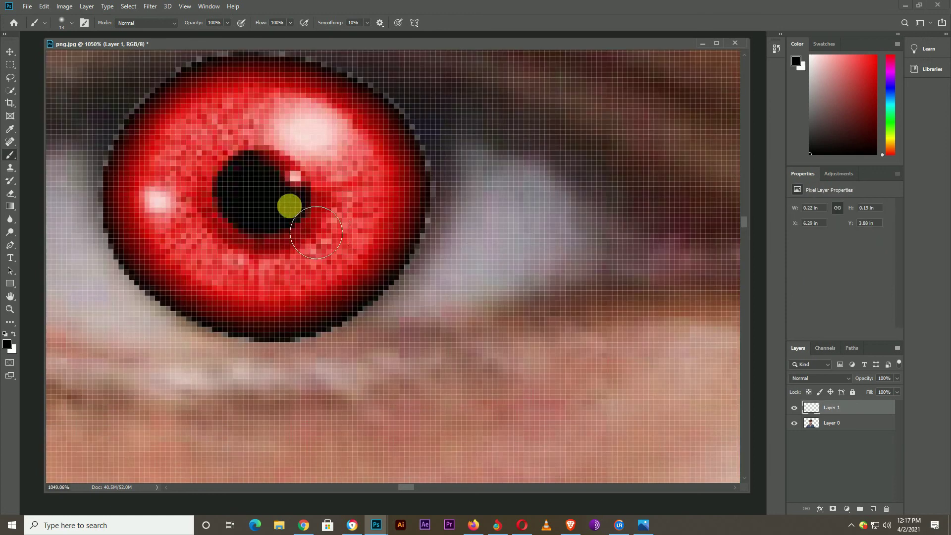
pyautogui.moveTo(286, 203)
pyautogui.mouseDown()
pyautogui.moveTo(295, 228)
pyautogui.moveTo(281, 212)
pyautogui.mouseUp()
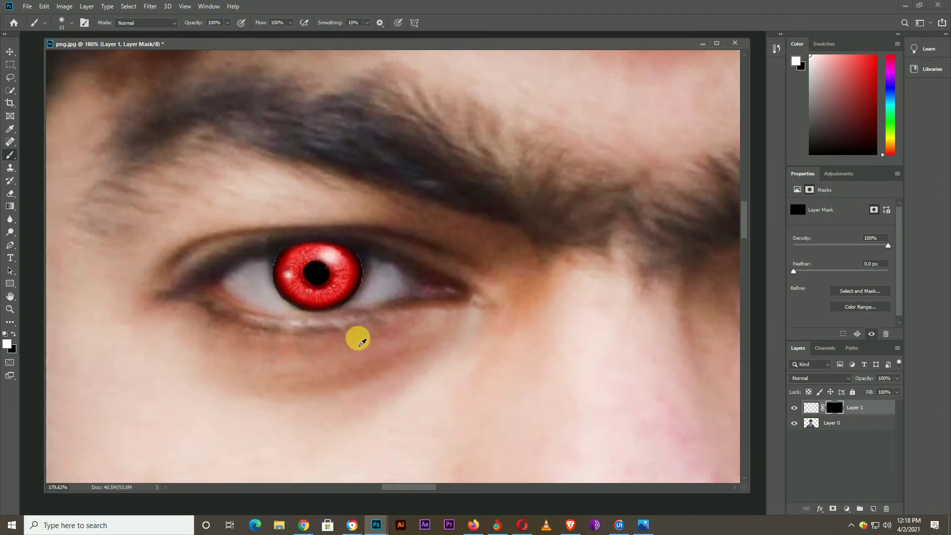
pyautogui.scroll(-5, 421, 347)
pyautogui.scroll(-2, 460, 354)
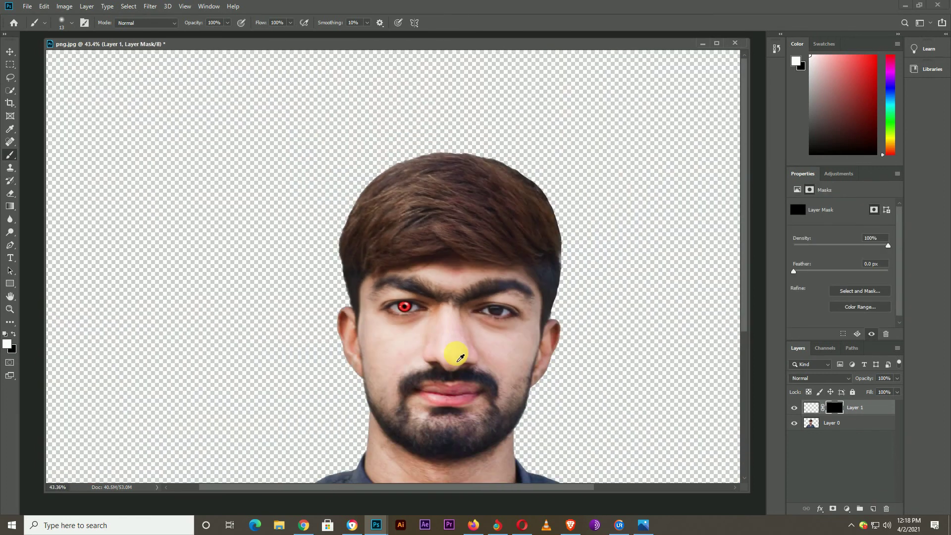
# Open 77-773349_terminator-genisys-4k-terminator-hd.jpg from the Desktop.
pyautogui.click(27, 7)
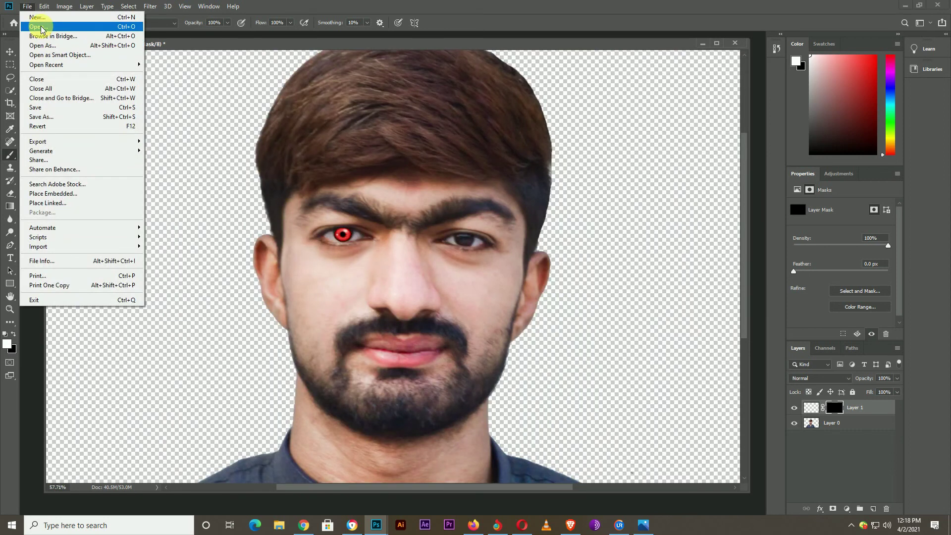
pyautogui.click(40, 27)
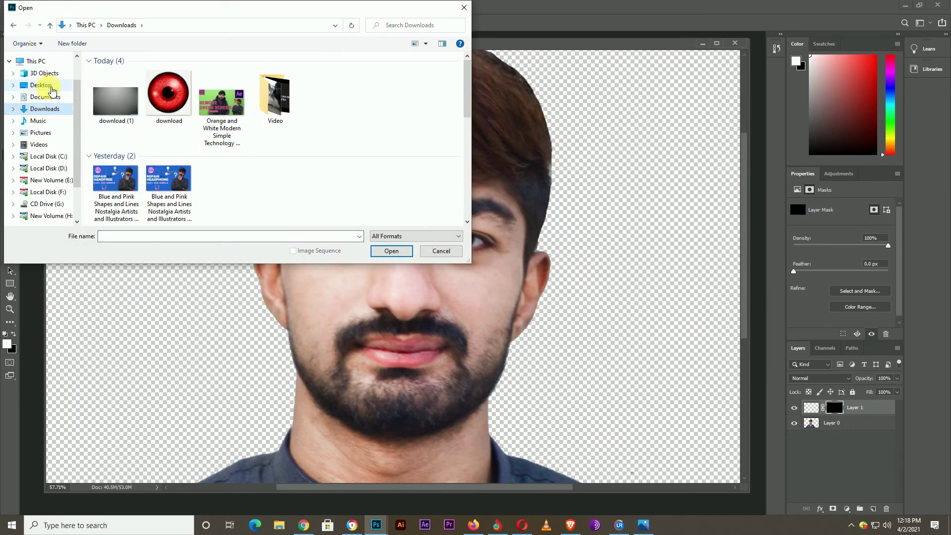
pyautogui.click(41, 85)
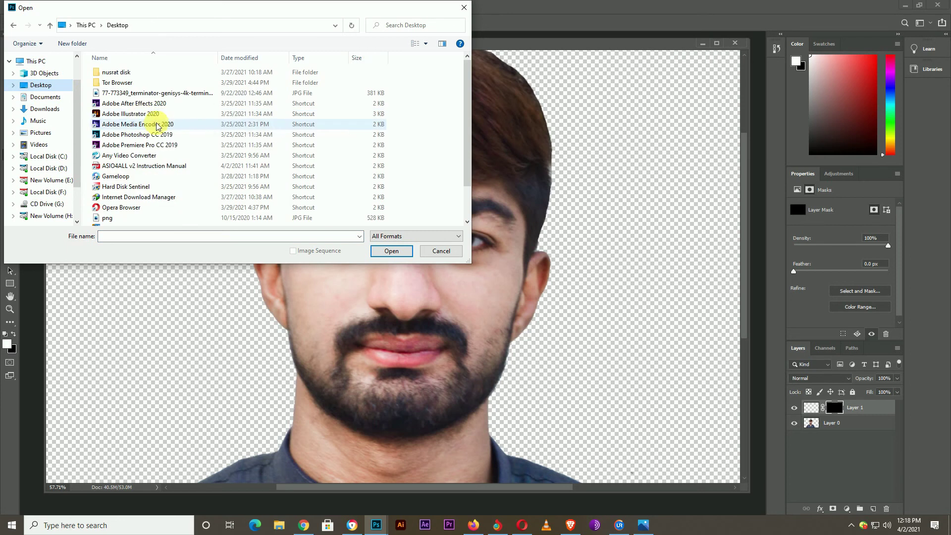
pyautogui.click(127, 93)
pyautogui.click(384, 250)
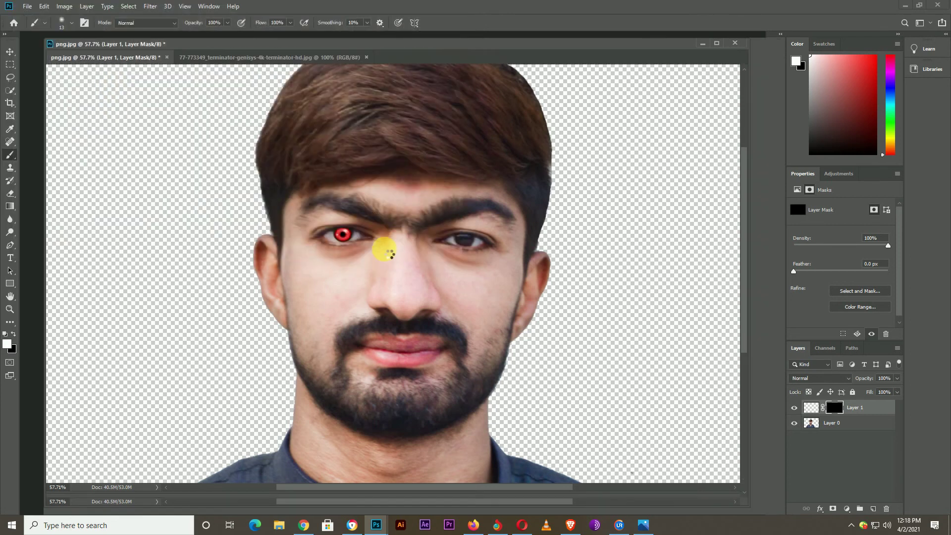
# Float the Terminator document and resize the portrait window around it.
pyautogui.moveTo(310, 57); pyautogui.dragTo(486, 161)
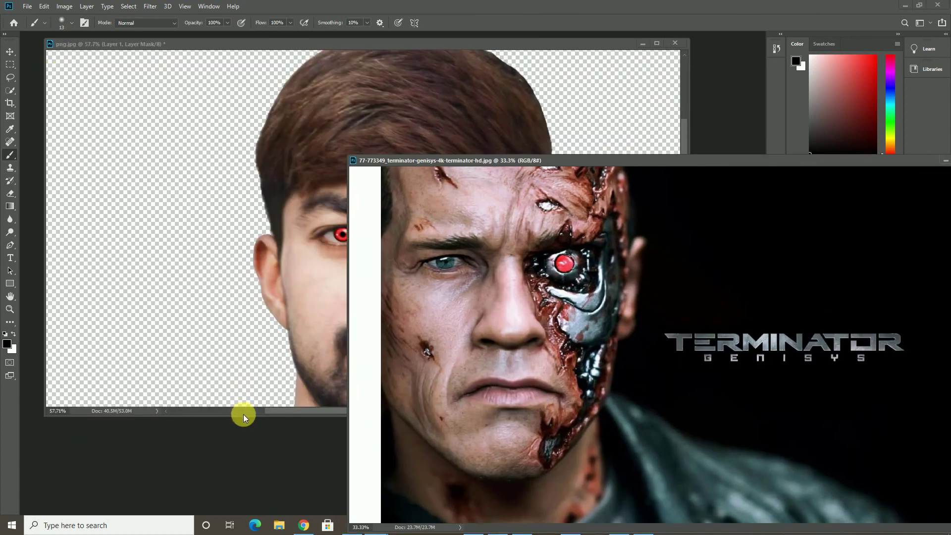
pyautogui.moveTo(249, 420); pyautogui.dragTo(249, 531)
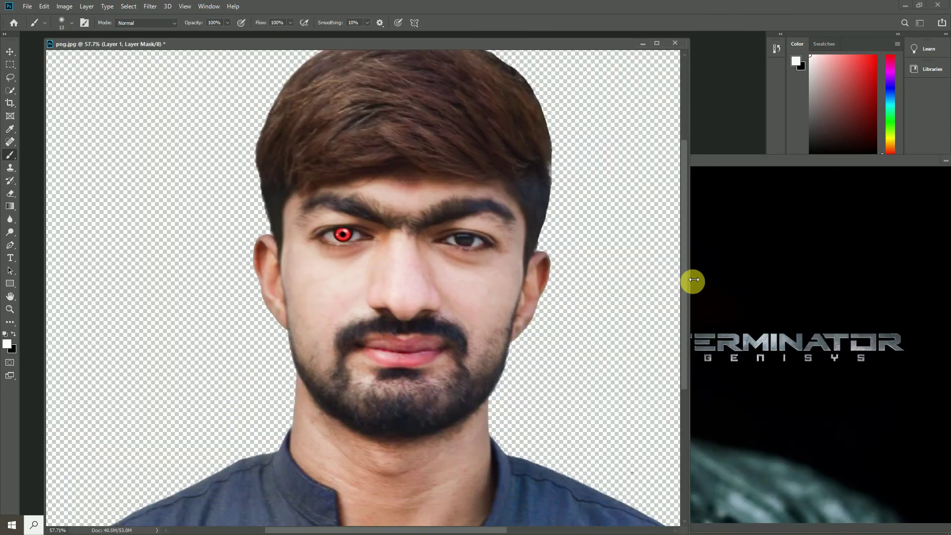
pyautogui.moveTo(693, 280); pyautogui.dragTo(822, 276)
pyautogui.moveTo(865, 160); pyautogui.dragTo(856, 131)
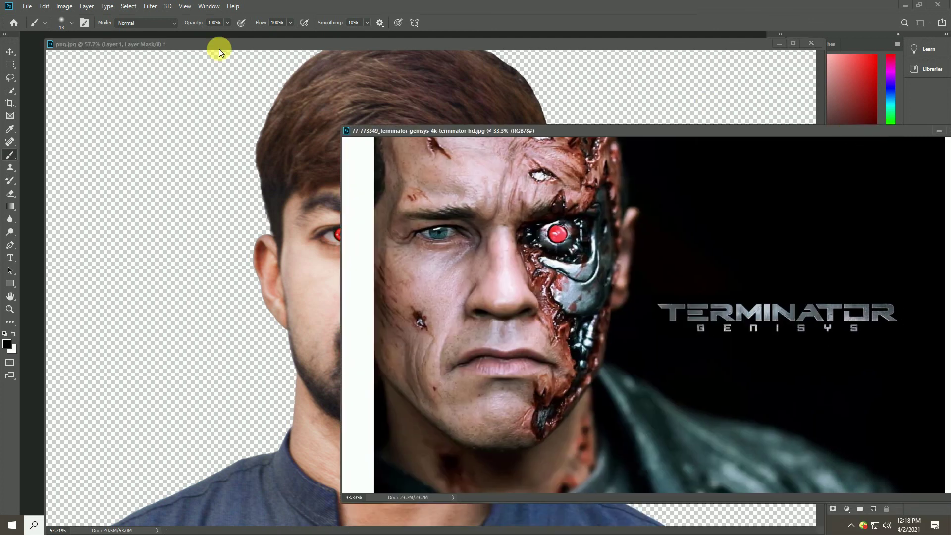
pyautogui.click(10, 52)
# Drag the Terminator image into png.jpg as Layer 2, then move and shrink it over the face.
pyautogui.moveTo(503, 204); pyautogui.dragTo(298, 217)
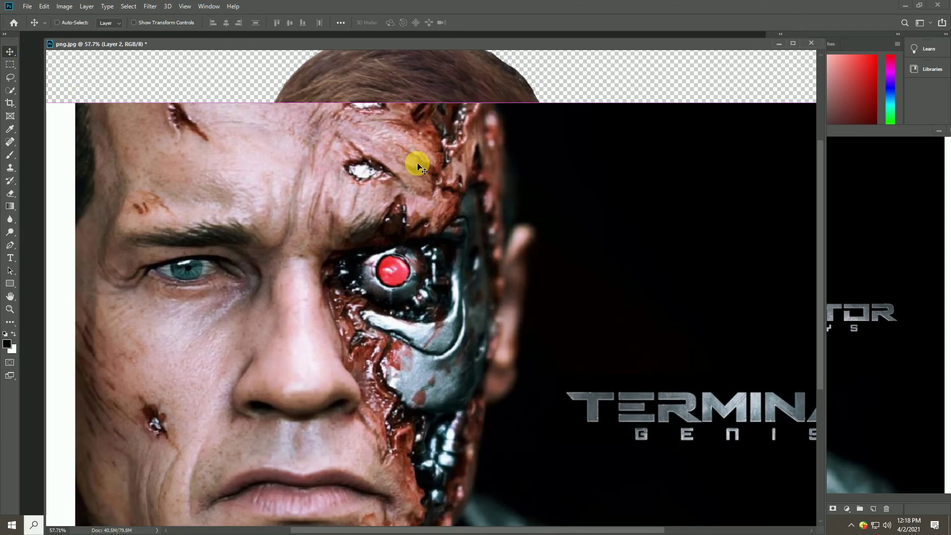
pyautogui.hotkey('ctrl', 't')
pyautogui.moveTo(523, 170); pyautogui.dragTo(291, 200)
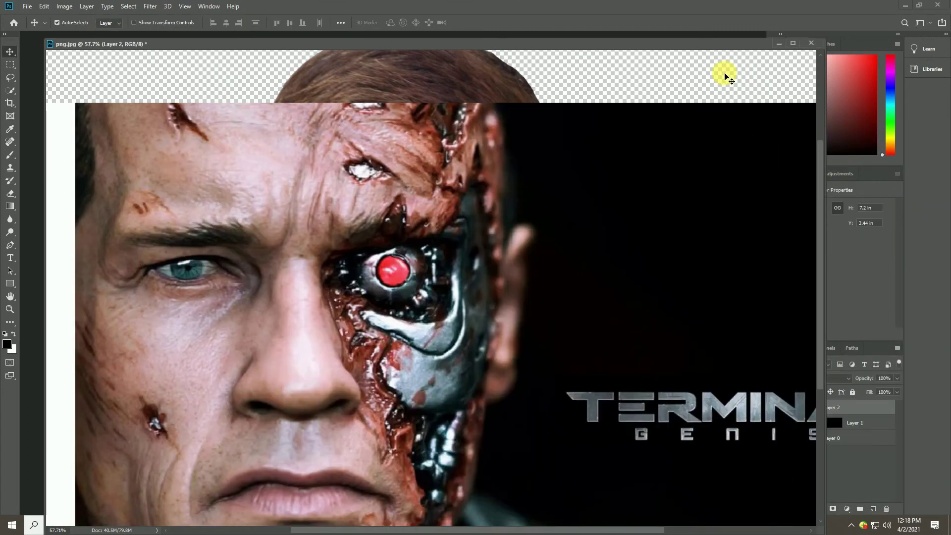
pyautogui.moveTo(724, 138); pyautogui.dragTo(393, 150)
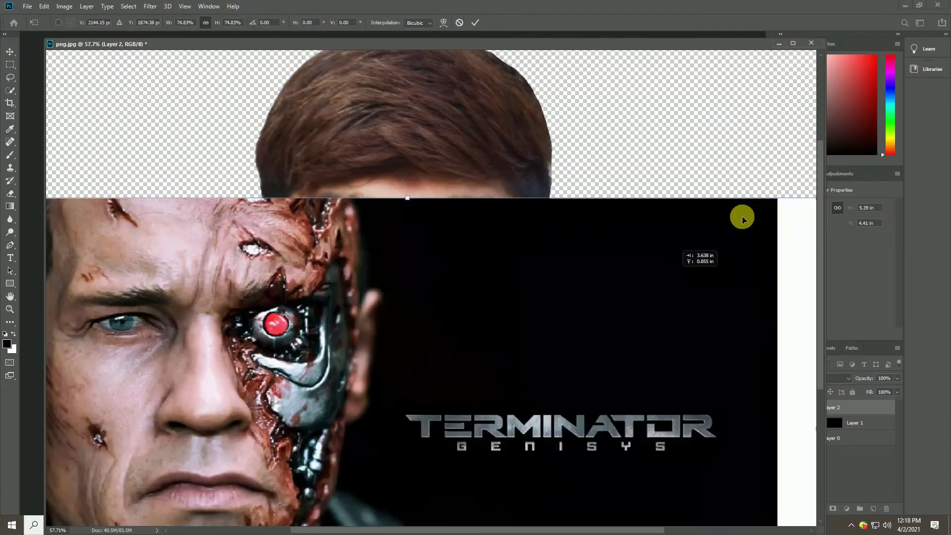
pyautogui.moveTo(741, 217); pyautogui.dragTo(741, 99)
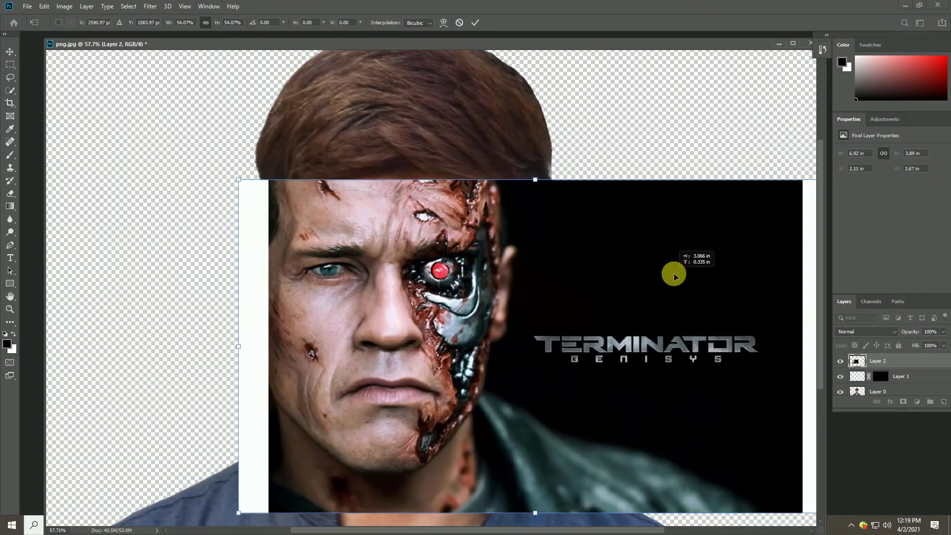
pyautogui.moveTo(749, 47); pyautogui.dragTo(671, 271)
# Drop Layer 2 opacity to 20% and scale the overlay to line up with the face.
pyautogui.press('Return')
pyautogui.click(943, 331)
pyautogui.moveTo(943, 342)
pyautogui.mouseDown()
pyautogui.moveTo(907, 345)
pyautogui.moveTo(917, 359)
pyautogui.mouseUp()
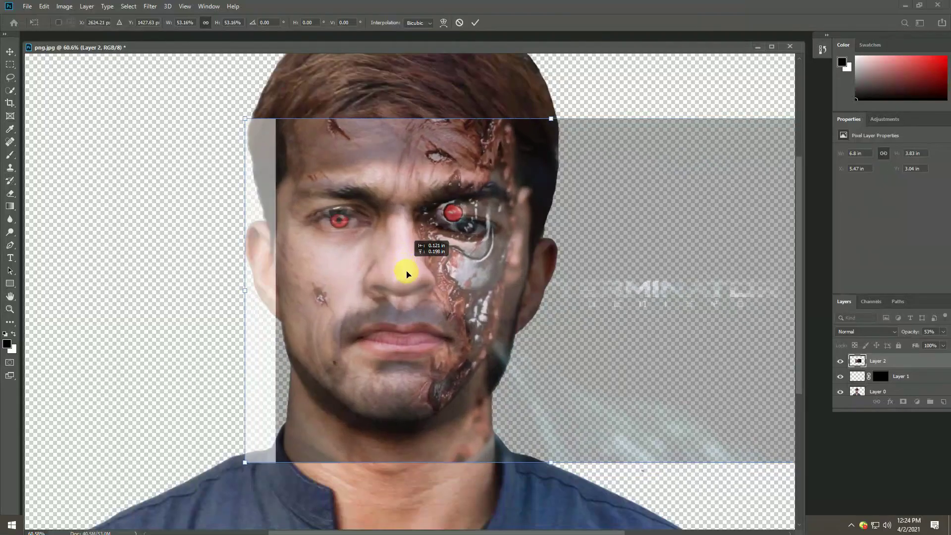
pyautogui.moveTo(406, 274)
pyautogui.mouseDown()
pyautogui.moveTo(284, 414)
pyautogui.moveTo(350, 367)
pyautogui.mouseUp()
pyautogui.moveTo(378, 426); pyautogui.dragTo(376, 424)
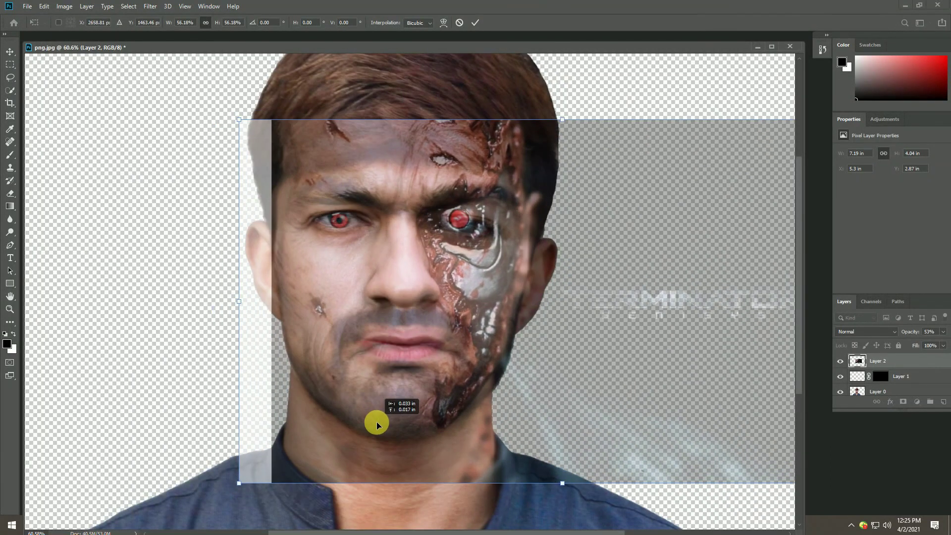
pyautogui.moveTo(452, 408); pyautogui.dragTo(452, 409)
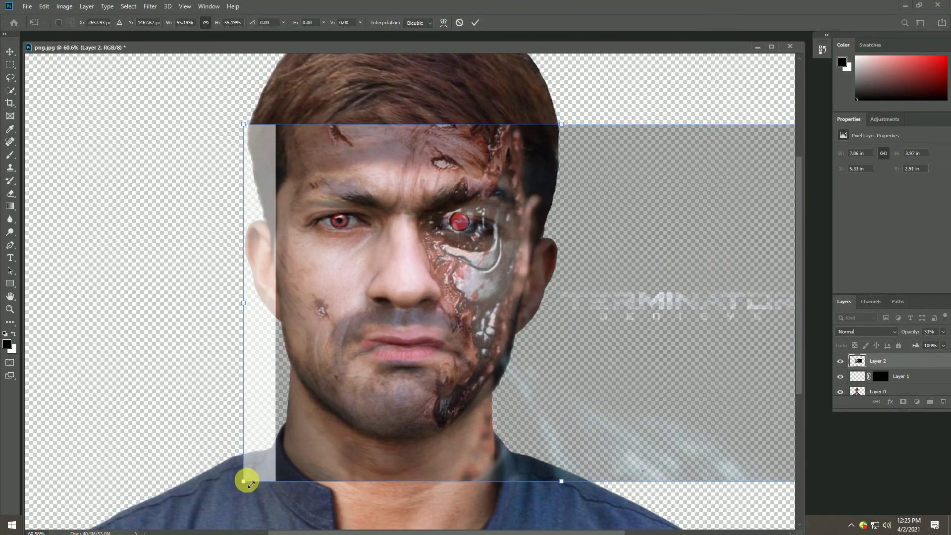
pyautogui.moveTo(246, 480); pyautogui.dragTo(245, 478)
pyautogui.moveTo(396, 420); pyautogui.dragTo(389, 421)
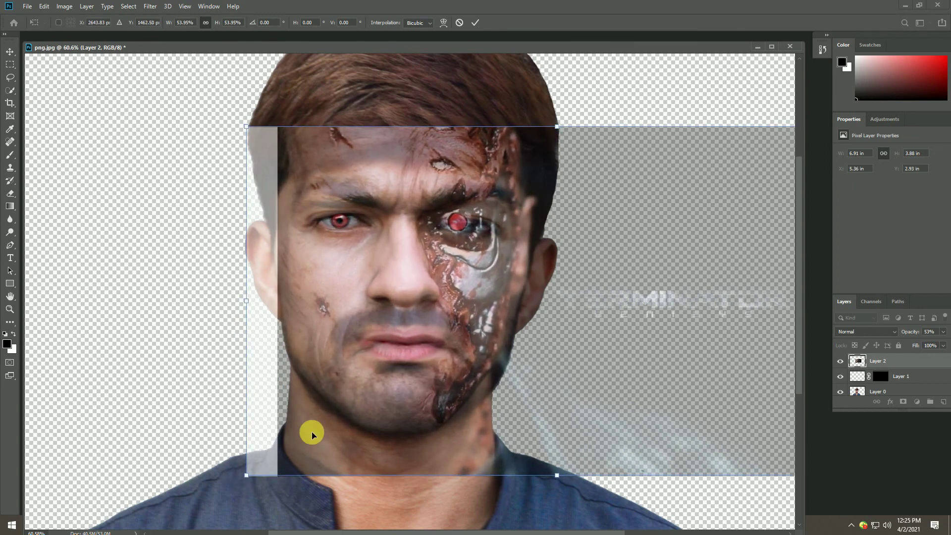
# Warp the overlay mesh, scale it up slightly, and lower opacity to 54%.
pyautogui.click(443, 23)
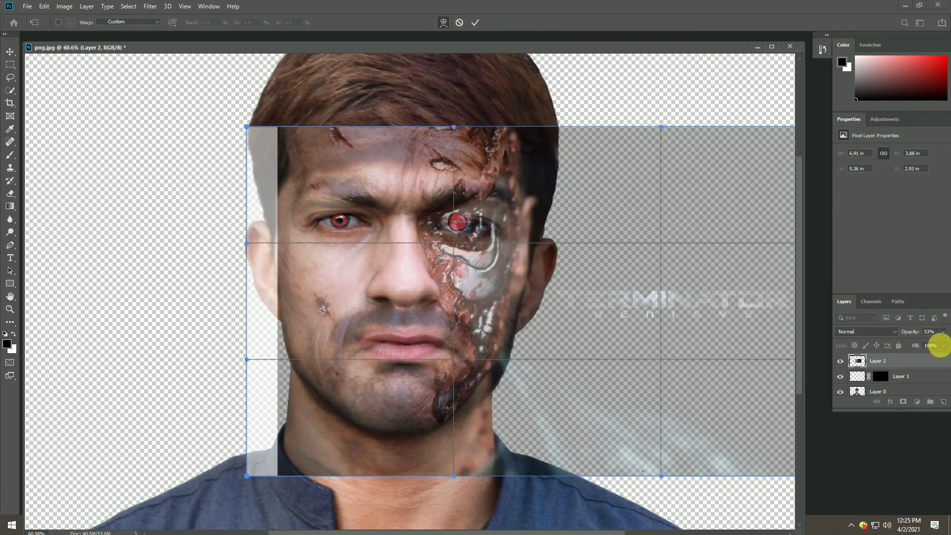
pyautogui.moveTo(937, 343); pyautogui.dragTo(936, 344)
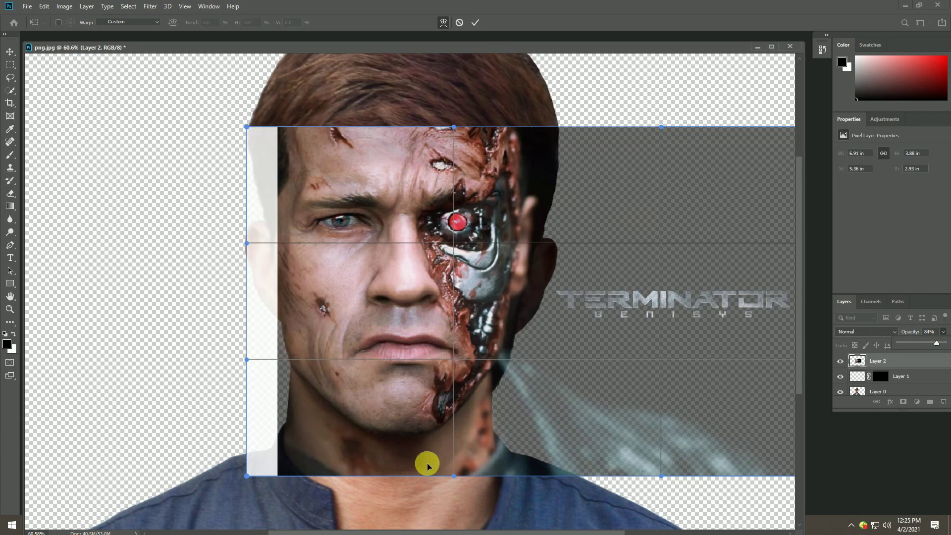
pyautogui.moveTo(417, 533); pyautogui.dragTo(476, 533)
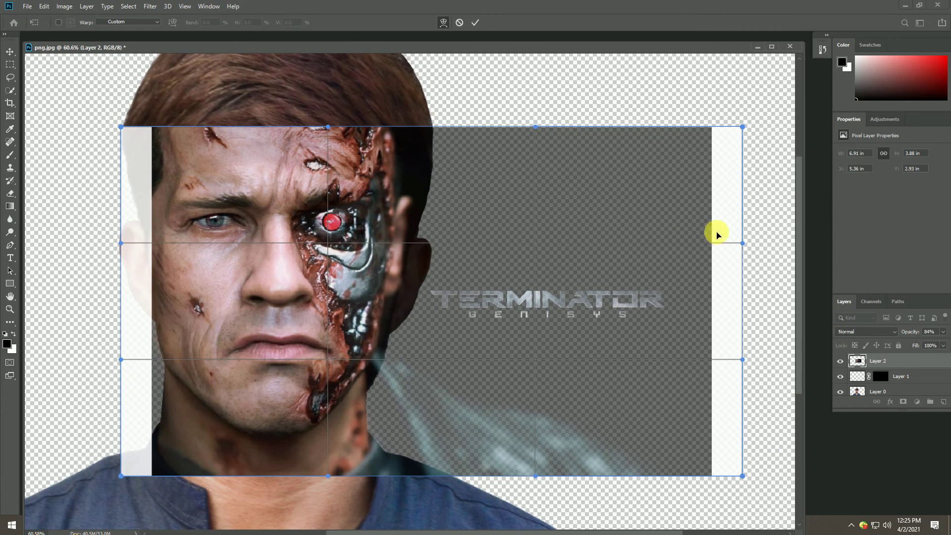
pyautogui.moveTo(743, 244); pyautogui.dragTo(809, 247)
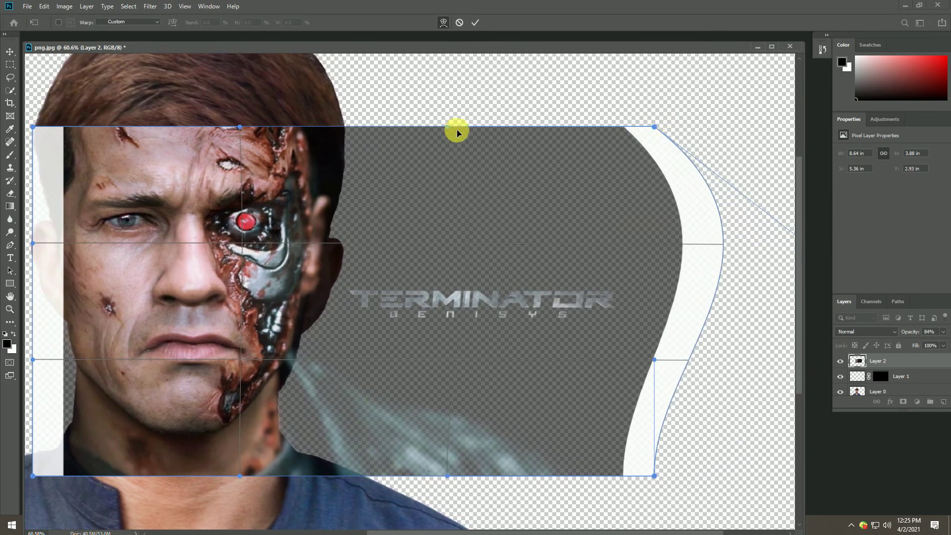
pyautogui.moveTo(457, 129); pyautogui.dragTo(261, 370)
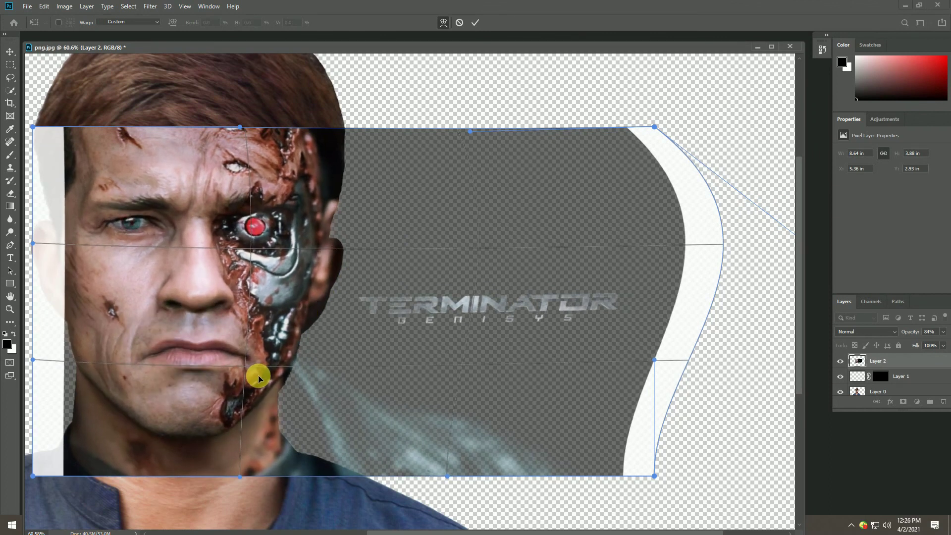
pyautogui.hotkey('ctrl', 't')
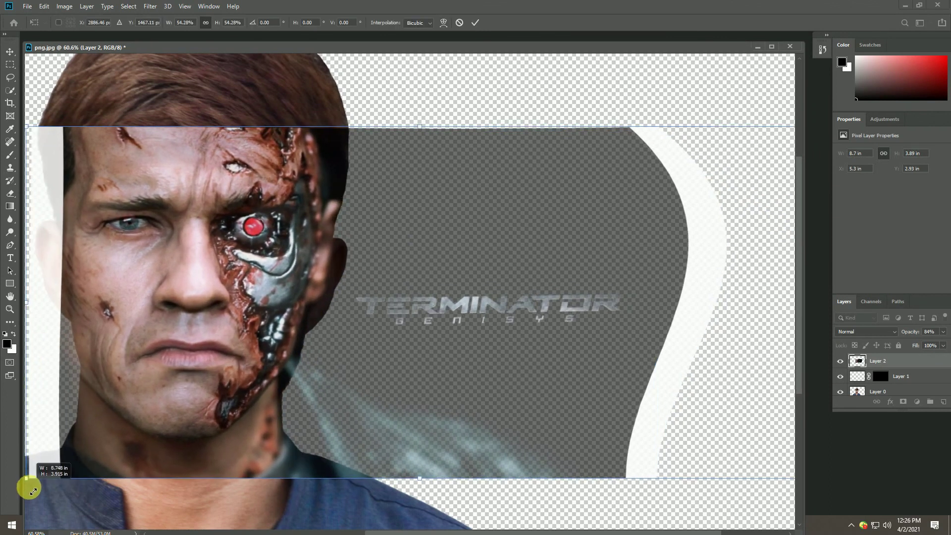
pyautogui.moveTo(31, 476); pyautogui.dragTo(182, 350)
pyautogui.moveTo(939, 339); pyautogui.dragTo(920, 340)
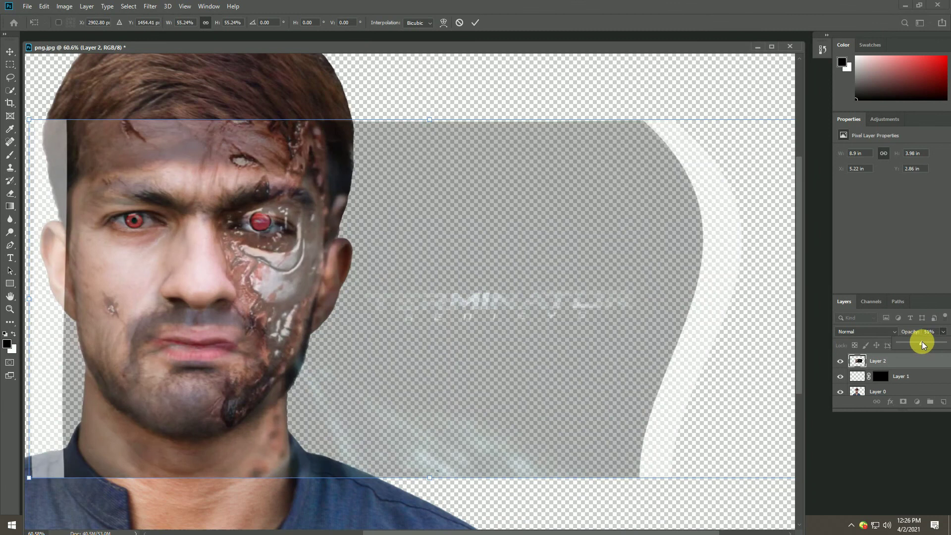
pyautogui.moveTo(287, 316); pyautogui.dragTo(289, 318)
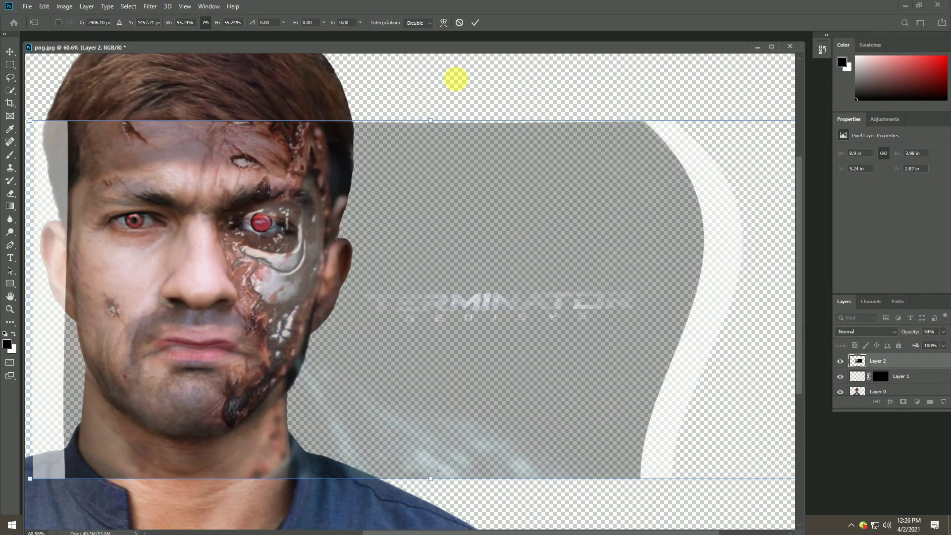
# Warp the overlay's edges onto the face, commit, and set opacity to 73%.
pyautogui.click(443, 22)
pyautogui.moveTo(673, 361); pyautogui.dragTo(753, 429)
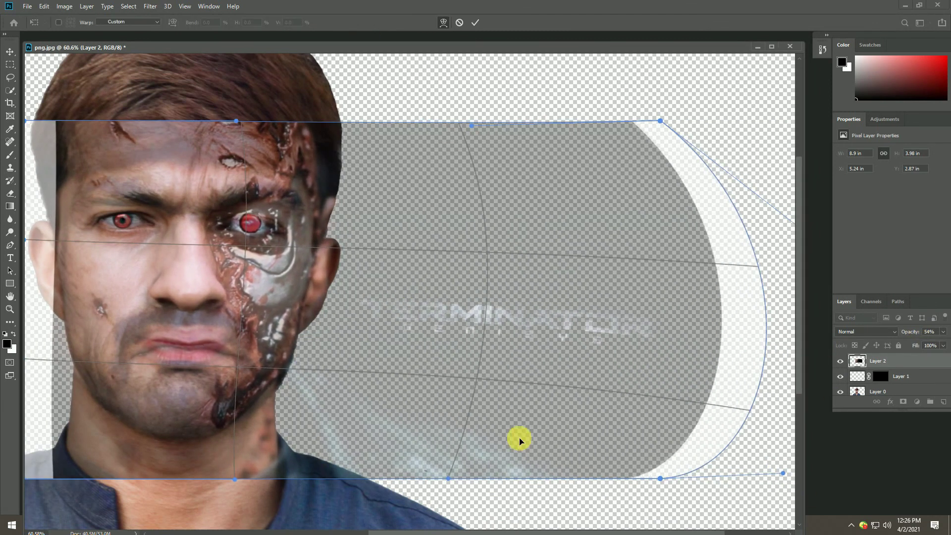
pyautogui.moveTo(519, 439); pyautogui.dragTo(484, 517)
pyautogui.moveTo(264, 325)
pyautogui.mouseDown()
pyautogui.moveTo(196, 283)
pyautogui.moveTo(192, 291)
pyautogui.mouseUp()
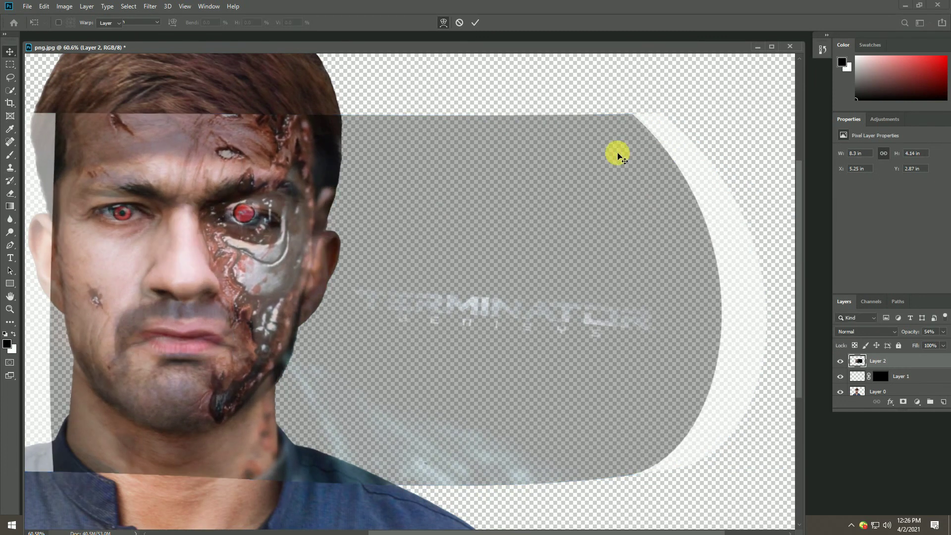
pyautogui.press('Return')
pyautogui.click(943, 332)
pyautogui.moveTo(924, 343); pyautogui.dragTo(931, 343)
pyautogui.scroll(-2, 36, 180)
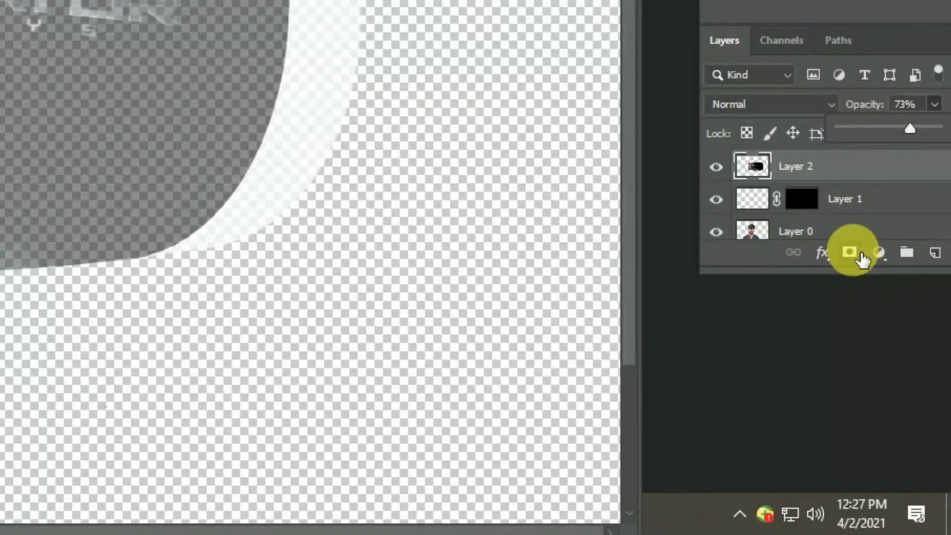
# Add a black layer mask to Layer 2 and select the standard Brush tool.
pyautogui.click(860, 253)
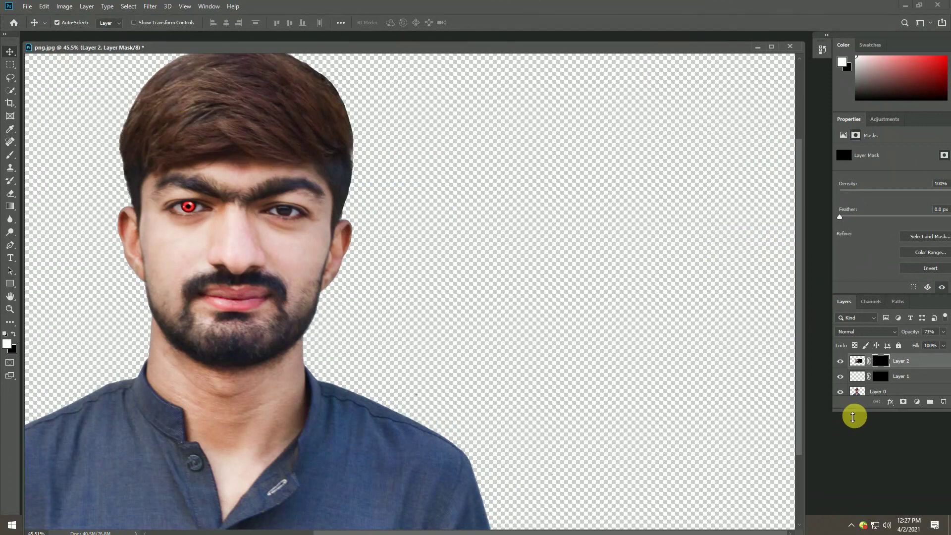
pyautogui.moveTo(852, 416); pyautogui.dragTo(858, 517)
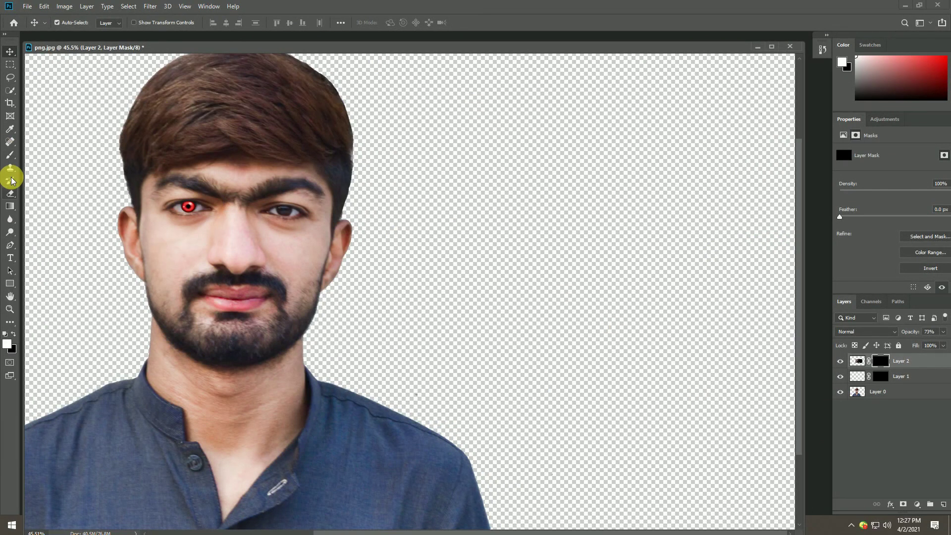
pyautogui.click(10, 155)
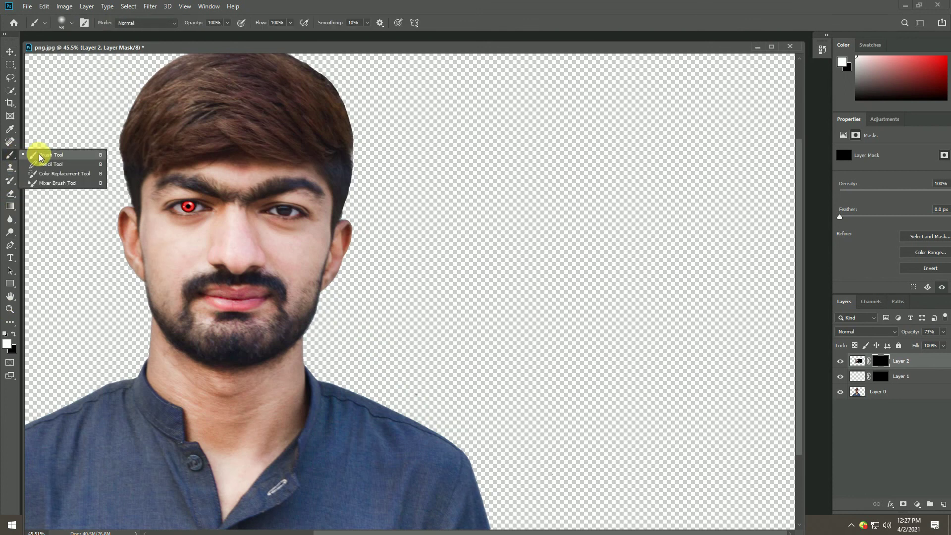
pyautogui.click(51, 156)
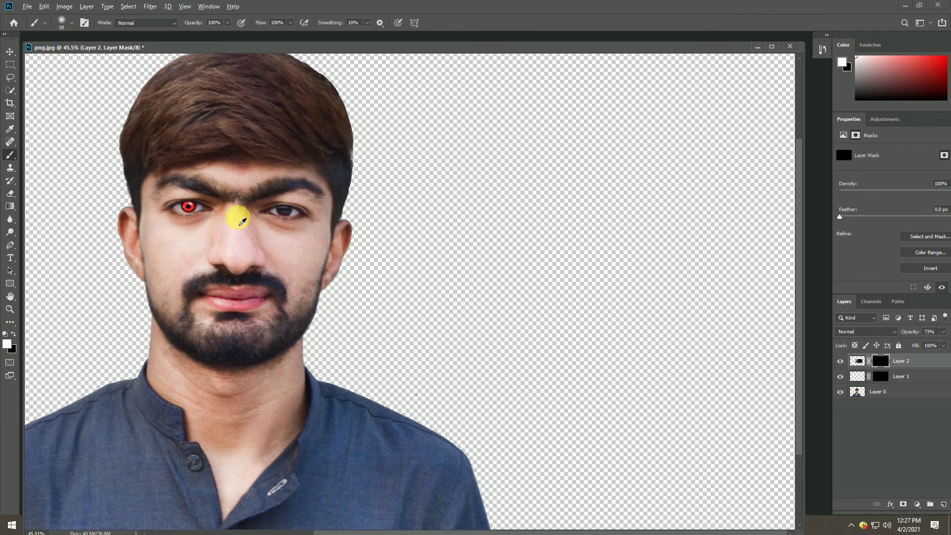
# Paint white on the mask to reveal the cyborg overlay around the right eye, jaw, cheek and forehead.
pyautogui.scroll(3, 243, 213)
pyautogui.moveTo(342, 174)
pyautogui.mouseDown()
pyautogui.moveTo(265, 191)
pyautogui.moveTo(284, 292)
pyautogui.moveTo(275, 374)
pyautogui.mouseUp()
pyautogui.scroll(2, 275, 373)
pyautogui.press('[')
pyautogui.press('[')
pyautogui.moveTo(266, 320)
pyautogui.mouseDown()
pyautogui.moveTo(248, 437)
pyautogui.moveTo(315, 458)
pyautogui.moveTo(346, 420)
pyautogui.moveTo(279, 329)
pyautogui.moveTo(414, 392)
pyautogui.moveTo(306, 342)
pyautogui.moveTo(485, 176)
pyautogui.moveTo(343, 267)
pyautogui.moveTo(329, 248)
pyautogui.mouseUp()
pyautogui.scroll(-3, 304, 227)
pyautogui.scroll(3, 304, 227)
pyautogui.moveTo(395, 329); pyautogui.dragTo(628, 153)
pyautogui.scroll(-2, 628, 152)
pyautogui.scroll(1, 477, 107)
pyautogui.moveTo(477, 107)
pyautogui.mouseDown()
pyautogui.moveTo(464, 114)
pyautogui.moveTo(476, 149)
pyautogui.moveTo(592, 140)
pyautogui.moveTo(616, 238)
pyautogui.moveTo(527, 106)
pyautogui.moveTo(588, 282)
pyautogui.moveTo(448, 240)
pyautogui.moveTo(479, 286)
pyautogui.mouseUp()
# Enlarge the brush to size 73 and reveal more metal skull on the cheek.
pyautogui.scroll(-2, 479, 286)
pyautogui.rightClick(518, 205)
pyautogui.moveTo(613, 250); pyautogui.dragTo(625, 250)
pyautogui.moveTo(530, 232)
pyautogui.mouseDown()
pyautogui.moveTo(488, 286)
pyautogui.moveTo(482, 462)
pyautogui.mouseUp()
pyautogui.scroll(-3, 520, 461)
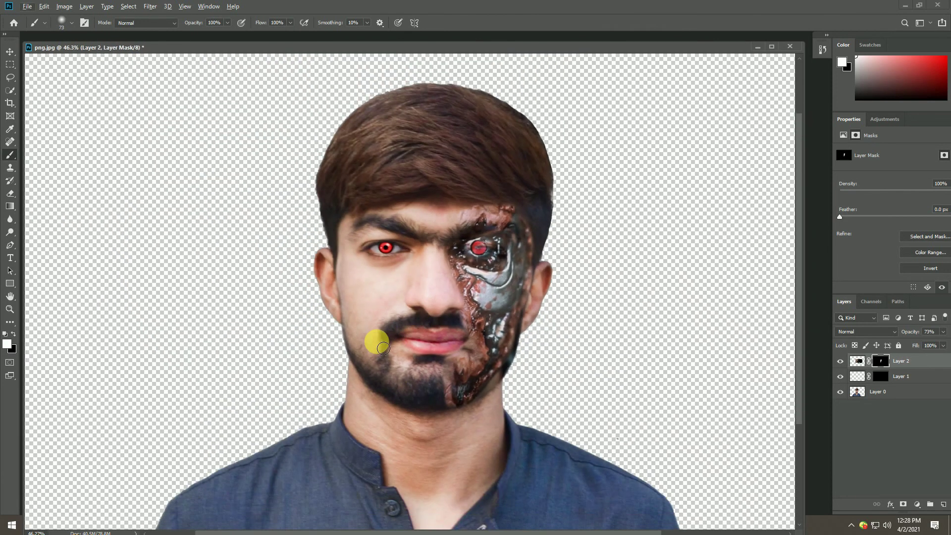
# Raise Layer 2 opacity to 100% and reveal more cyborg texture above the brow.
pyautogui.moveTo(937, 345); pyautogui.dragTo(943, 345)
pyautogui.scroll(2, 462, 202)
pyautogui.scroll(2, 462, 202)
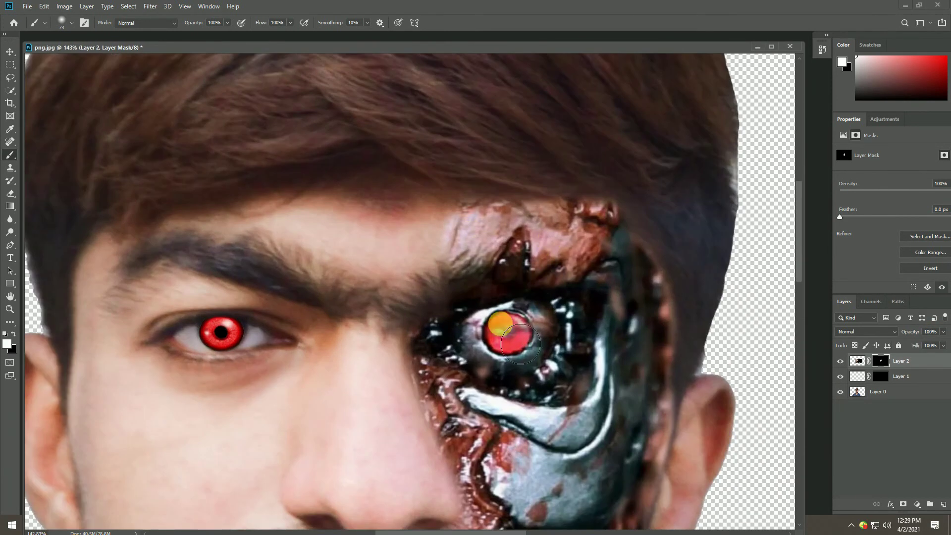
pyautogui.moveTo(459, 246)
pyautogui.mouseDown()
pyautogui.moveTo(546, 391)
pyautogui.moveTo(512, 349)
pyautogui.moveTo(618, 326)
pyautogui.mouseUp()
pyautogui.scroll(-3, 557, 353)
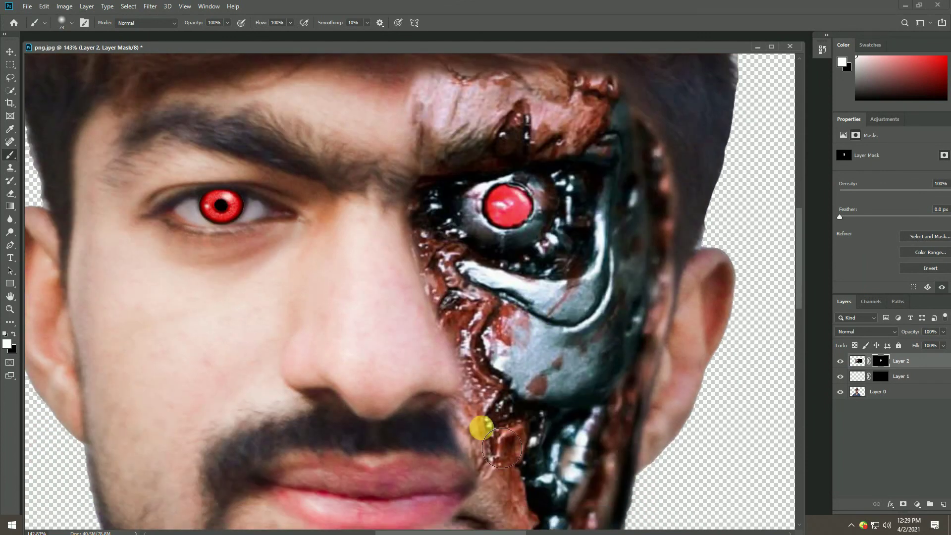
pyautogui.scroll(-2, 505, 416)
pyautogui.moveTo(515, 386); pyautogui.dragTo(501, 392)
pyautogui.scroll(-3, 501, 393)
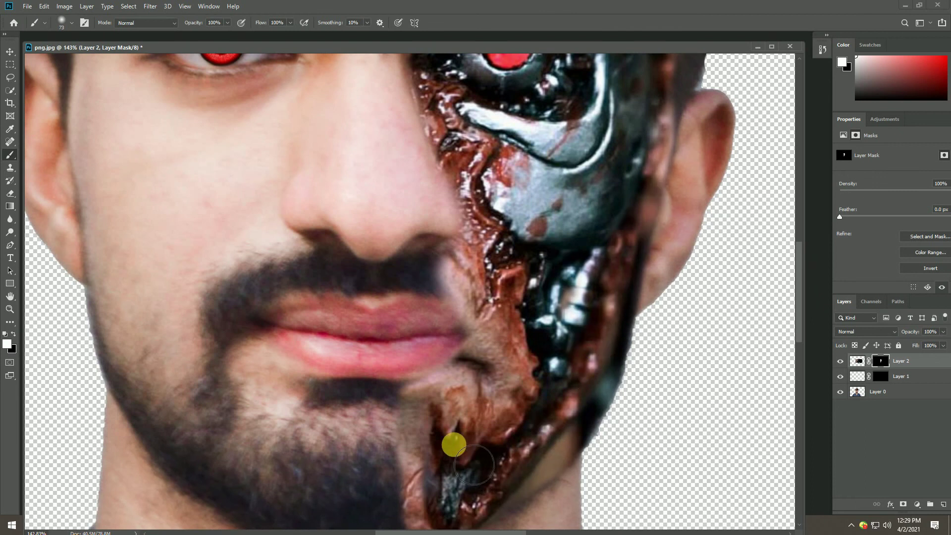
pyautogui.scroll(-4, 531, 394)
pyautogui.scroll(-2, 535, 395)
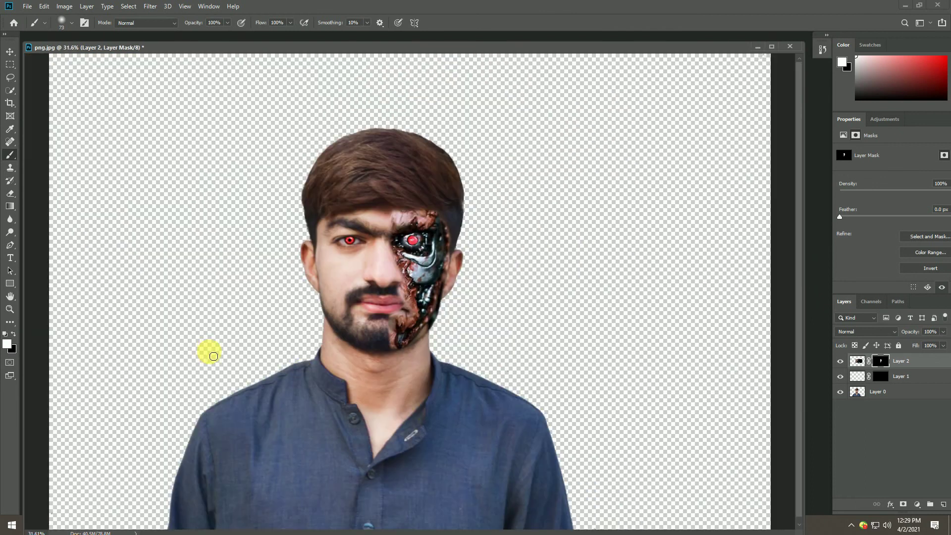
pyautogui.scroll(5, 208, 352)
# Paint black on the mask to hide the overlay around the mouth corner and chin.
pyautogui.rightClick(10, 154)
pyautogui.click(32, 159)
pyautogui.press('x')
pyautogui.moveTo(365, 260)
pyautogui.mouseDown()
pyautogui.moveTo(386, 316)
pyautogui.moveTo(334, 424)
pyautogui.mouseUp()
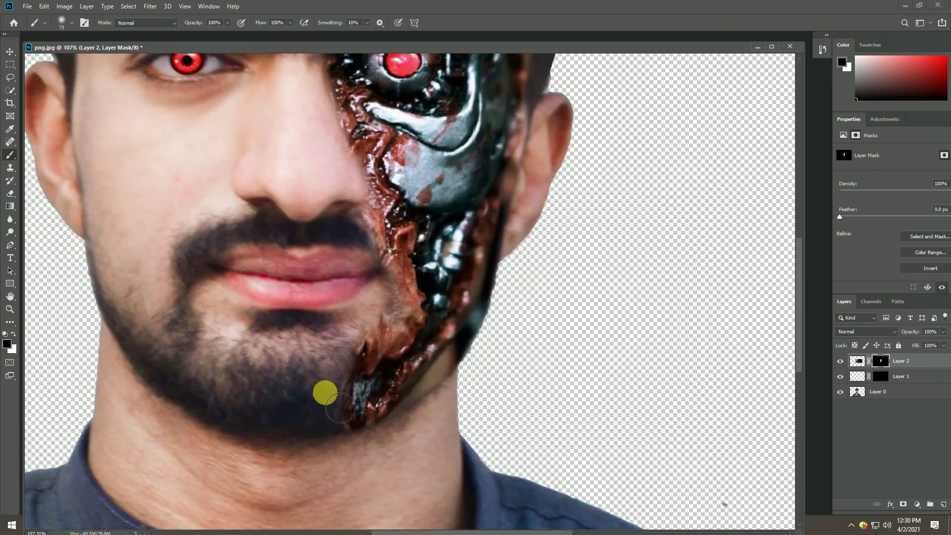
pyautogui.scroll(-3, 340, 408)
pyautogui.scroll(5, 361, 249)
pyautogui.scroll(-5, 351, 176)
pyautogui.scroll(4, 213, 339)
# Reset colours to black over white and hide the stray overlay near the ear.
pyautogui.press('x')
pyautogui.scroll(-3, 446, 293)
pyautogui.scroll(-2, 259, 367)
pyautogui.scroll(2, 338, 240)
pyautogui.scroll(3, 453, 323)
pyautogui.click(5, 333)
pyautogui.moveTo(477, 314); pyautogui.dragTo(489, 412)
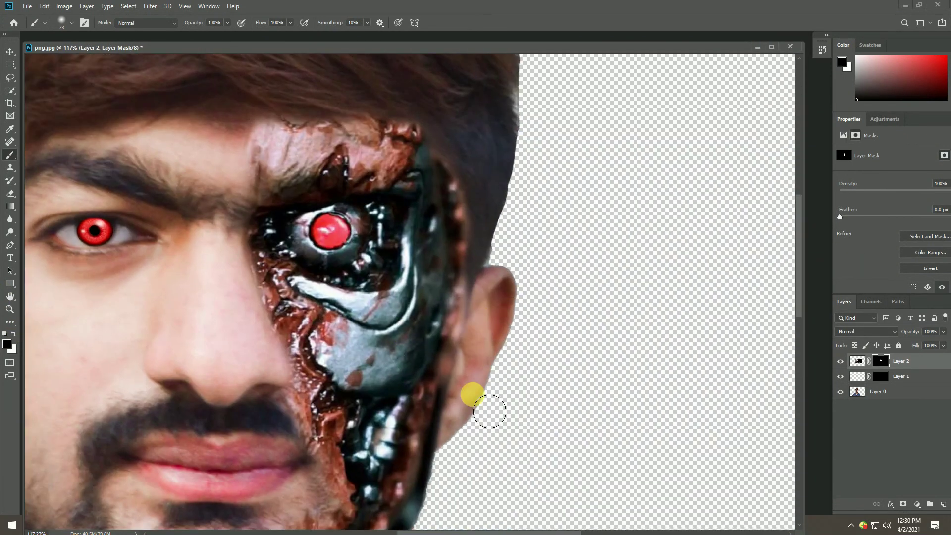
pyautogui.scroll(-5, 411, 377)
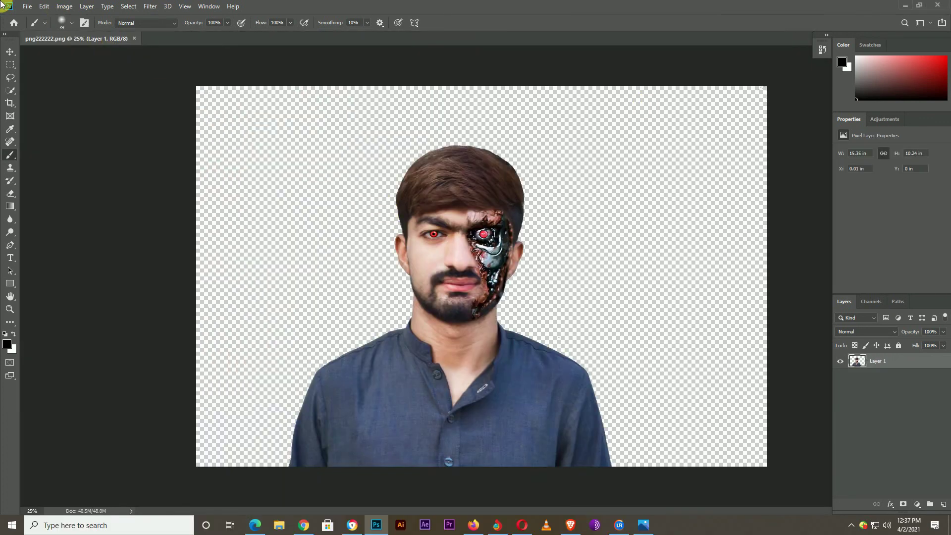
# Open the brick wall photo from Downloads and float it in its own window.
pyautogui.click(25, 6)
pyautogui.click(36, 27)
pyautogui.click(164, 175)
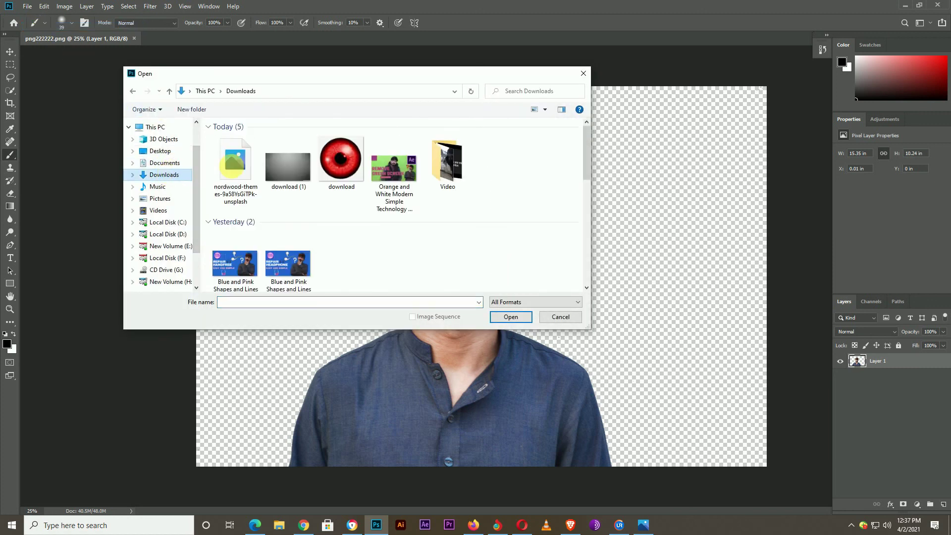
pyautogui.click(252, 177)
pyautogui.click(520, 316)
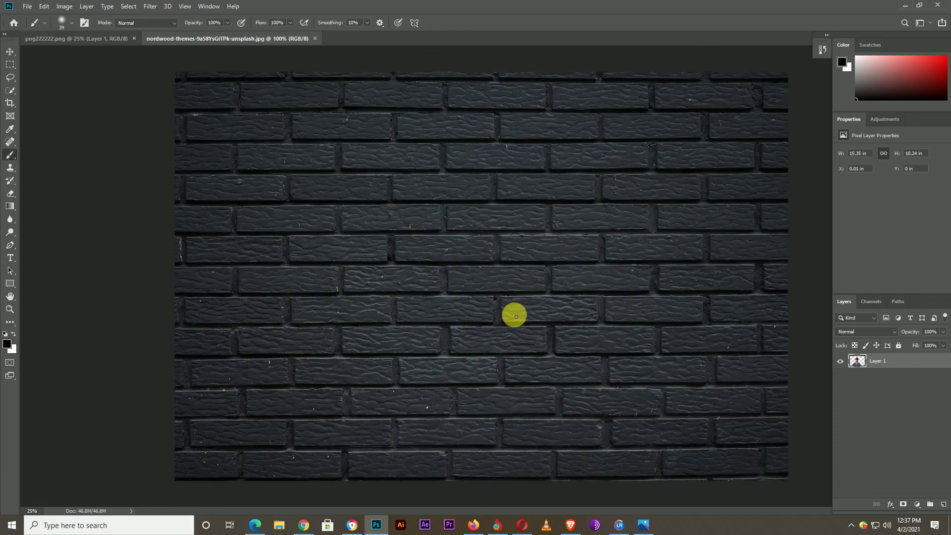
pyautogui.moveTo(192, 35); pyautogui.dragTo(246, 100)
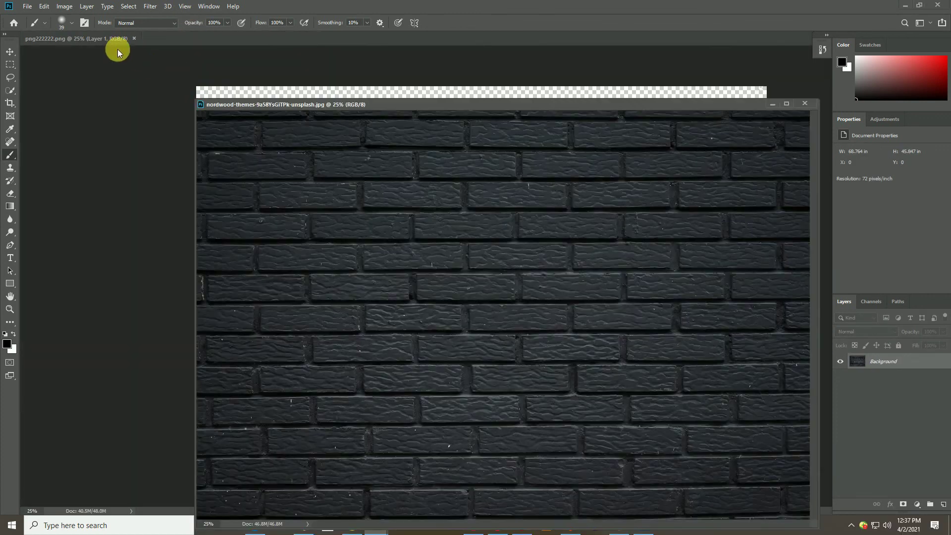
pyautogui.moveTo(109, 38); pyautogui.dragTo(108, 94)
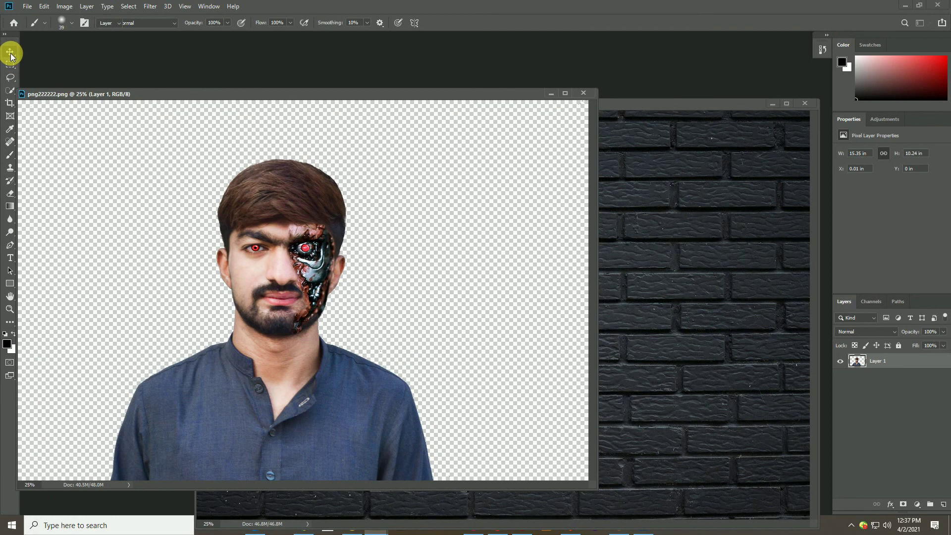
# Move the cyborg portrait into the brick wall document and nudge it slightly left.
pyautogui.click(10, 53)
pyautogui.moveTo(287, 193)
pyautogui.mouseDown()
pyautogui.moveTo(658, 251)
pyautogui.moveTo(445, 258)
pyautogui.mouseUp()
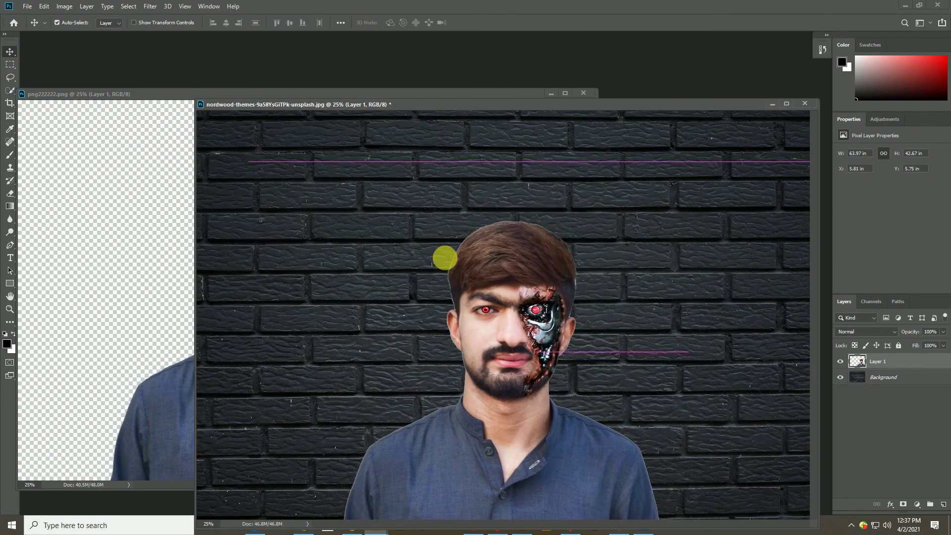
pyautogui.click(181, 97)
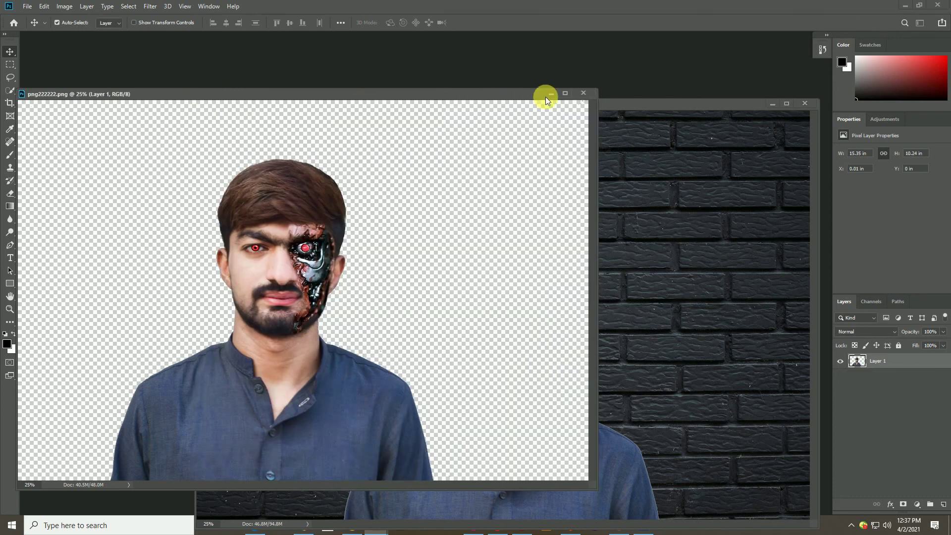
pyautogui.click(547, 96)
pyautogui.moveTo(519, 272); pyautogui.dragTo(502, 258)
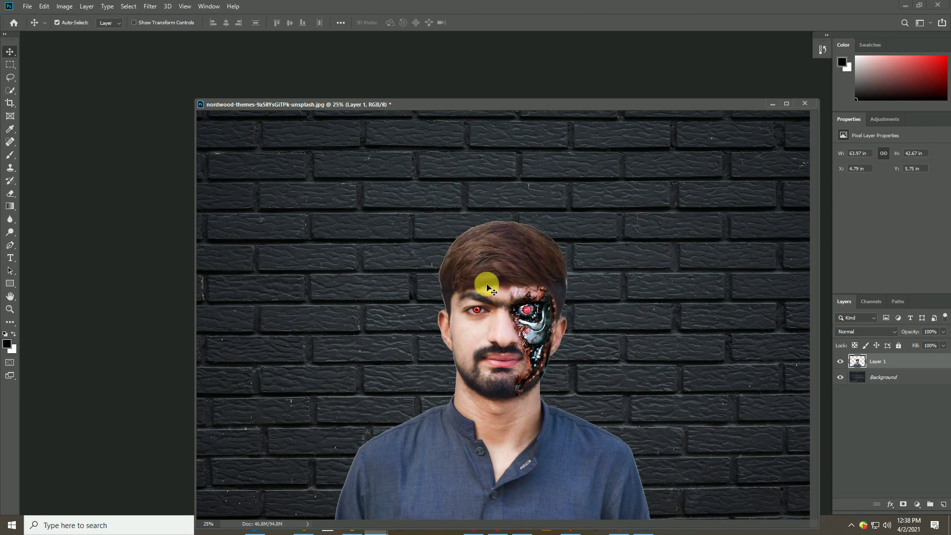
pyautogui.rightClick(11, 193)
# Select the Eraser, dock the brick wall document and zoom in on the portrait edges.
pyautogui.click(74, 191)
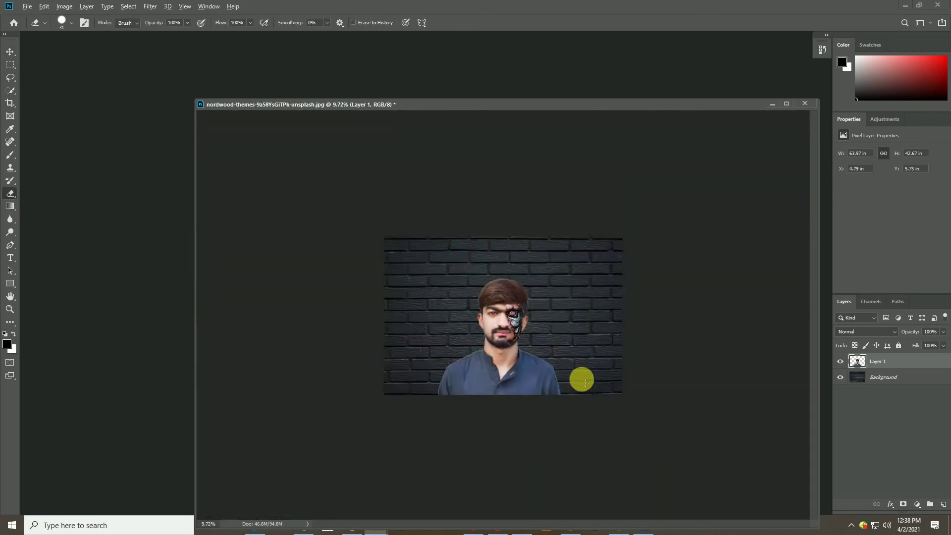
pyautogui.scroll(-2, 468, 378)
pyautogui.moveTo(623, 101)
pyautogui.mouseDown()
pyautogui.moveTo(537, 29)
pyautogui.moveTo(537, 17)
pyautogui.mouseUp()
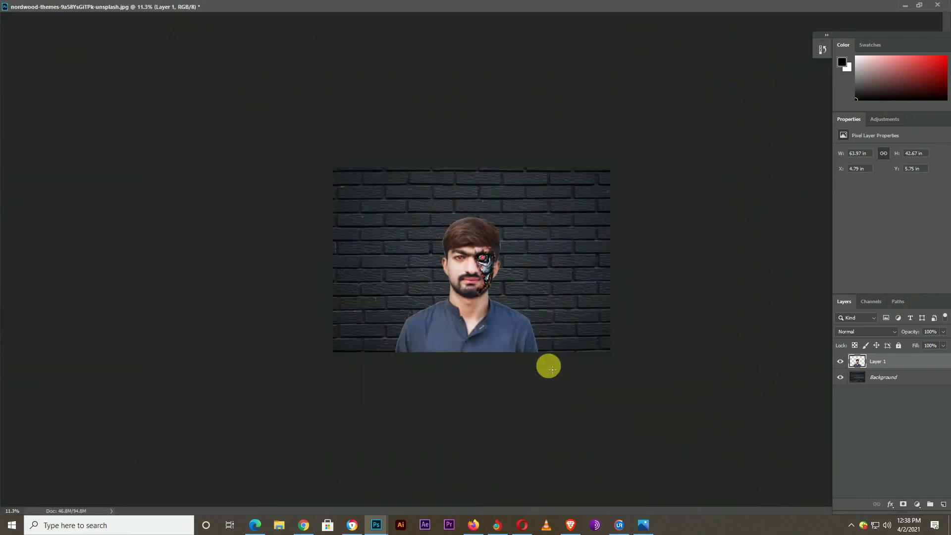
pyautogui.scroll(5, 547, 365)
pyautogui.scroll(3, 678, 495)
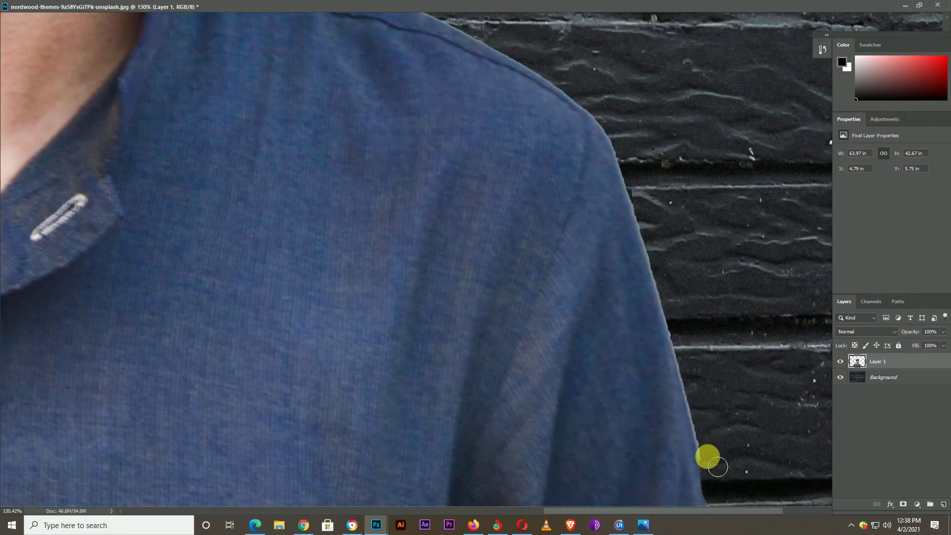
pyautogui.scroll(-2, 558, 102)
pyautogui.scroll(3, 246, 264)
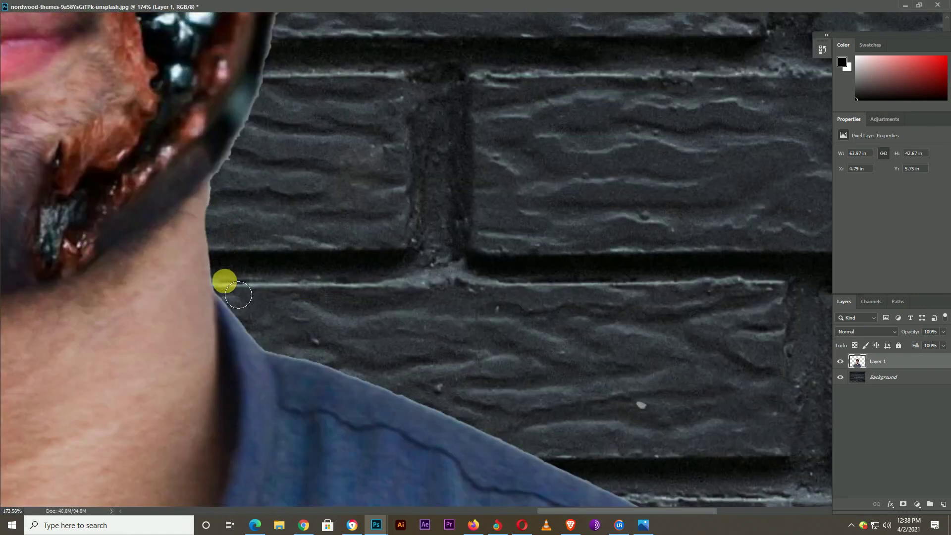
pyautogui.scroll(-4, 445, 346)
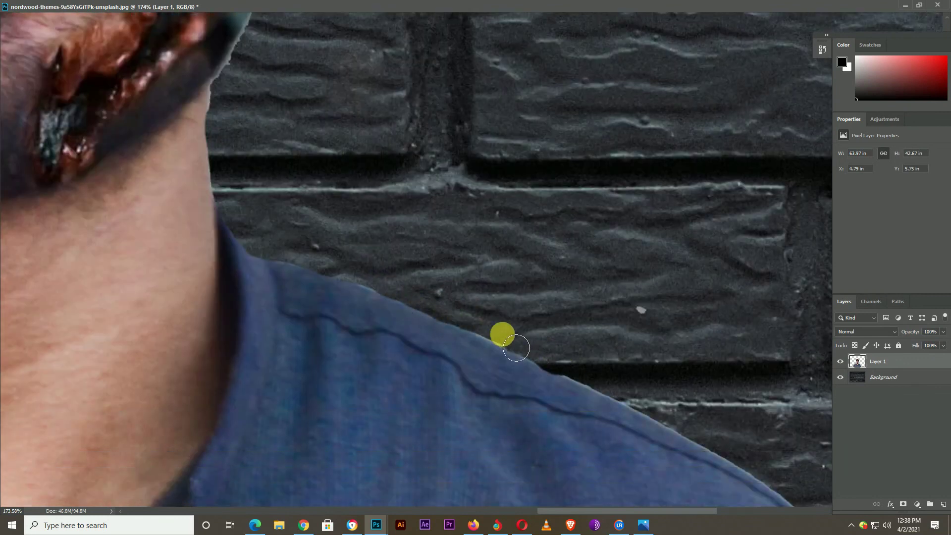
pyautogui.scroll(-2, 622, 396)
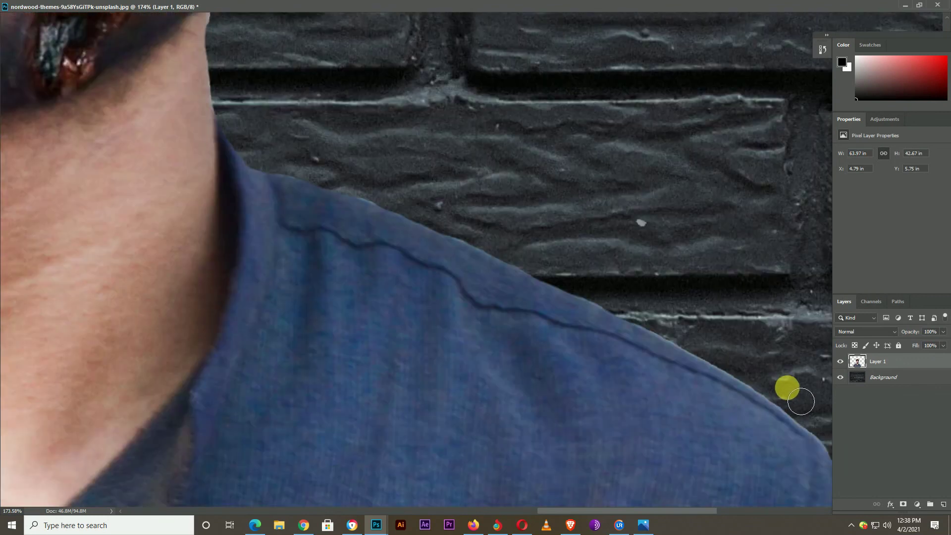
pyautogui.scroll(-1, 693, 341)
pyautogui.scroll(4, 717, 410)
pyautogui.scroll(-2, 411, 216)
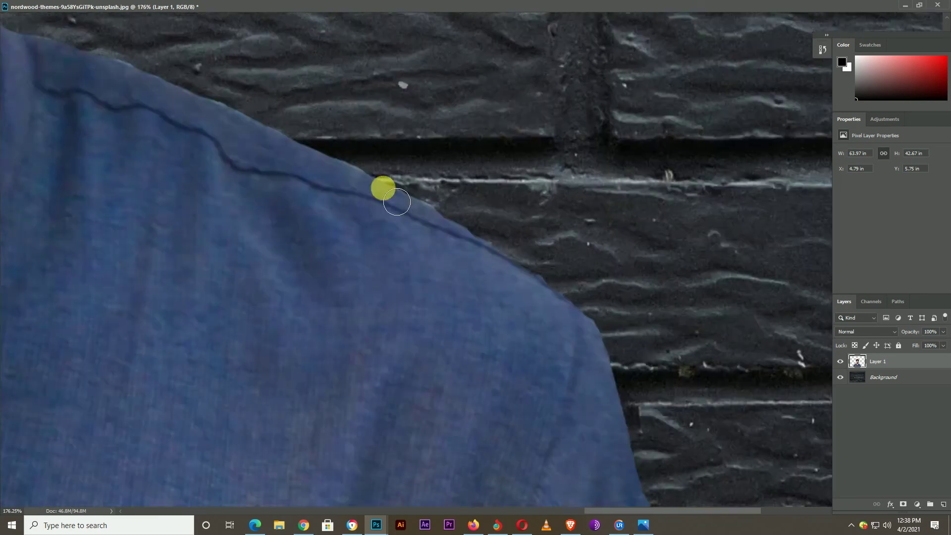
pyautogui.scroll(-2, 577, 269)
pyautogui.scroll(4, 342, 170)
pyautogui.scroll(1, 417, 404)
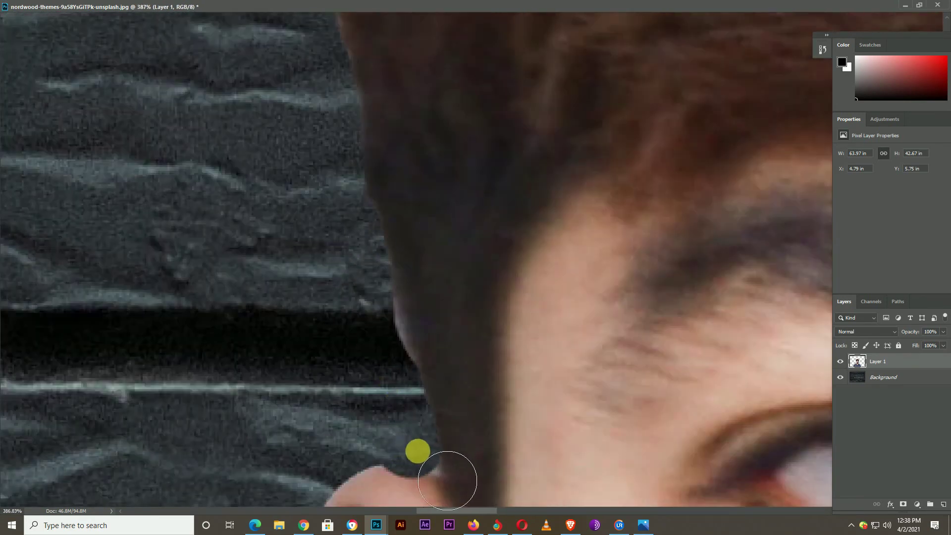
# Check the eraser brush size settings and zoom around the shoulder and neck edges.
pyautogui.rightClick(423, 405)
pyautogui.press('Escape')
pyautogui.scroll(-4, 308, 403)
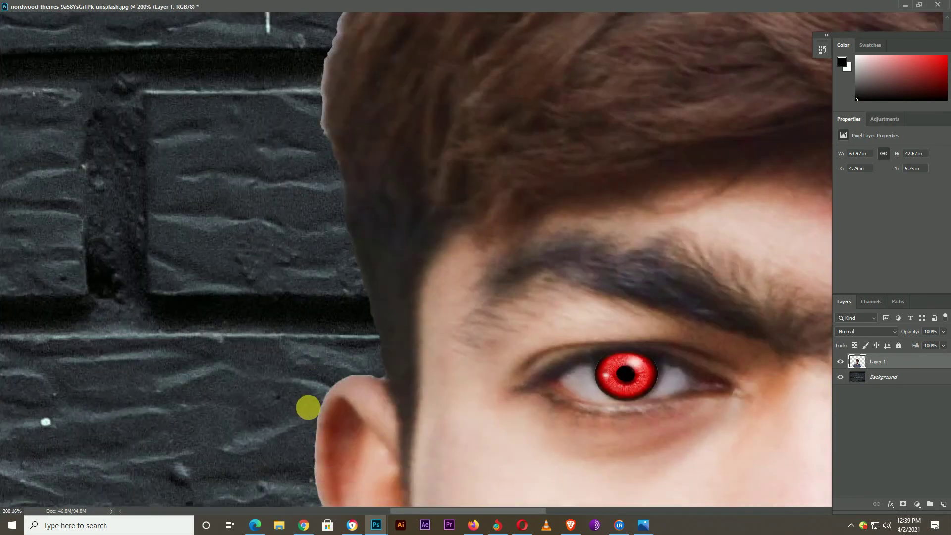
pyautogui.scroll(-2, 305, 430)
pyautogui.scroll(3, 305, 430)
pyautogui.scroll(1, 403, 140)
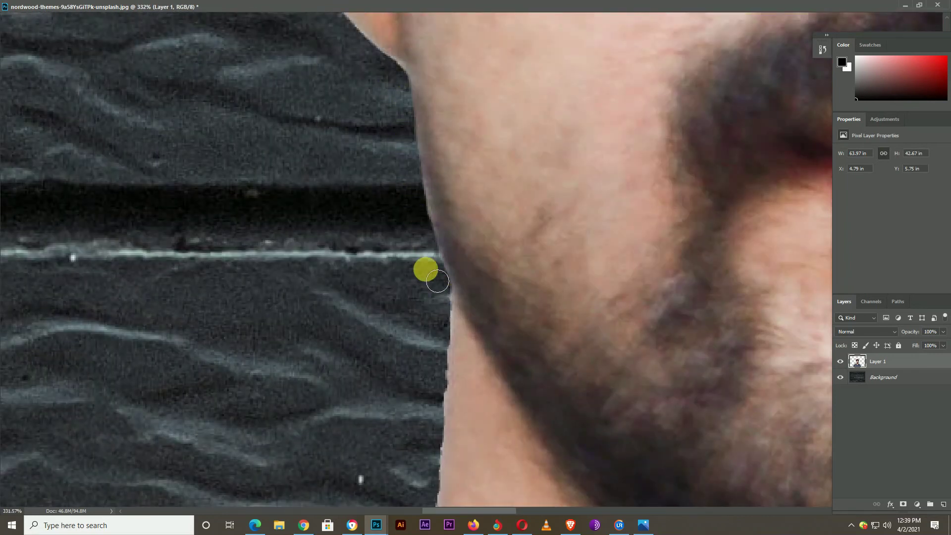
pyautogui.scroll(-2, 424, 269)
pyautogui.scroll(-2, 438, 168)
pyautogui.scroll(-2, 396, 250)
pyautogui.scroll(-2, 351, 270)
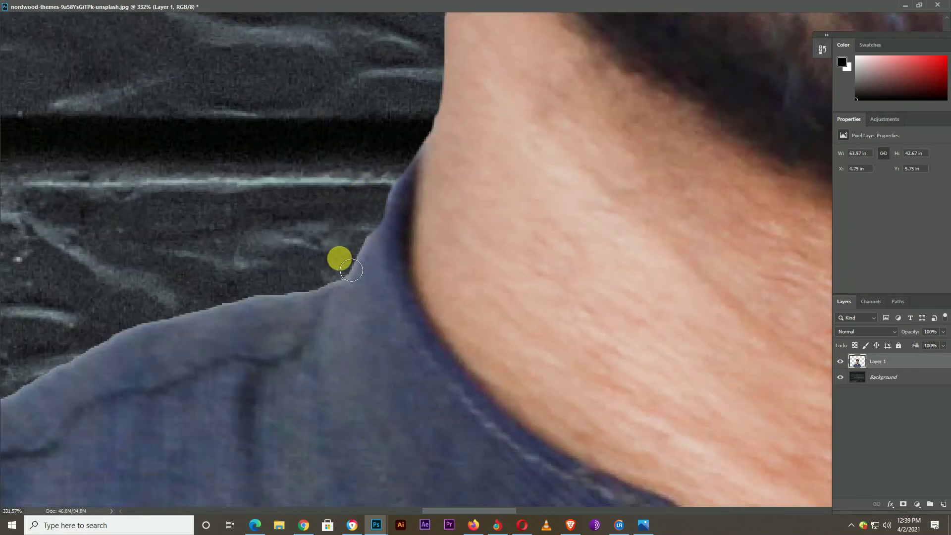
pyautogui.scroll(-1, 321, 293)
pyautogui.scroll(-1, 252, 198)
pyautogui.scroll(-3, 138, 181)
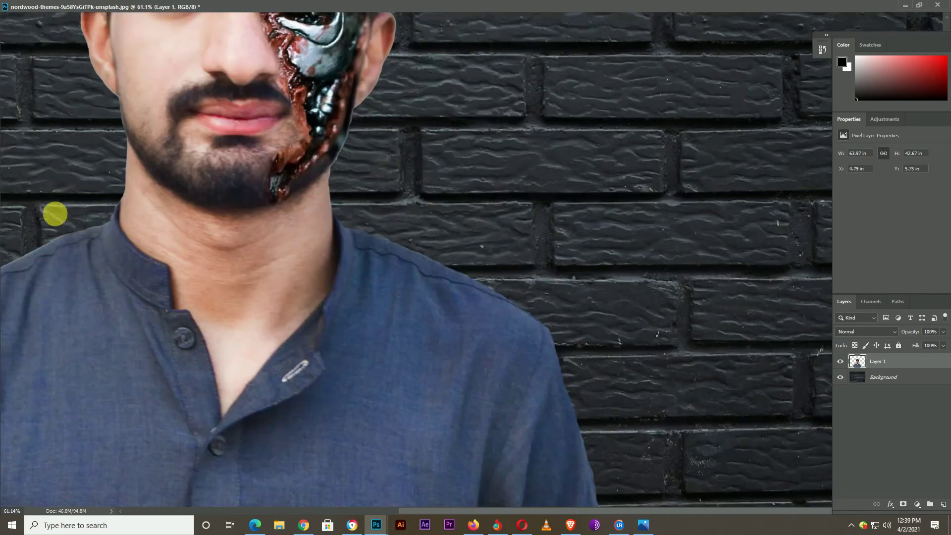
pyautogui.scroll(-2, 53, 213)
pyautogui.scroll(4, 342, 388)
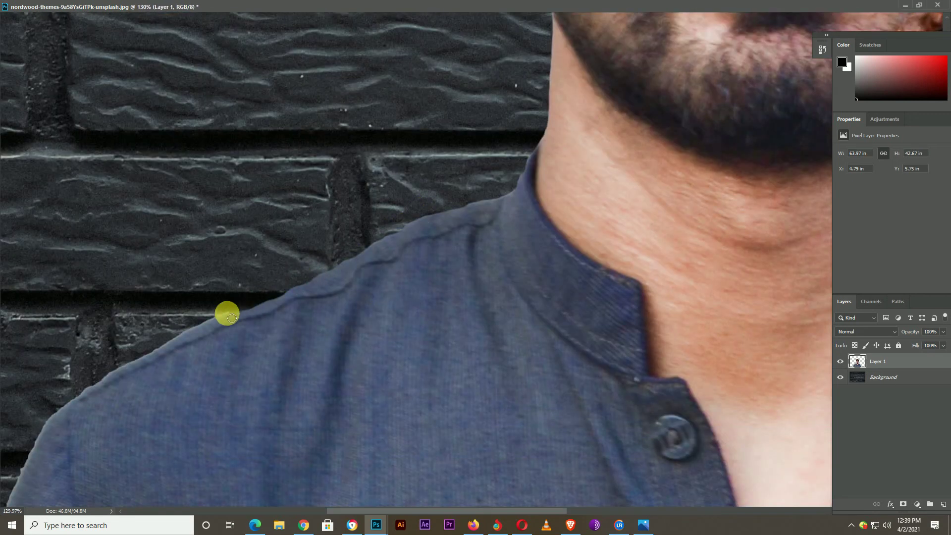
pyautogui.scroll(-2, 62, 415)
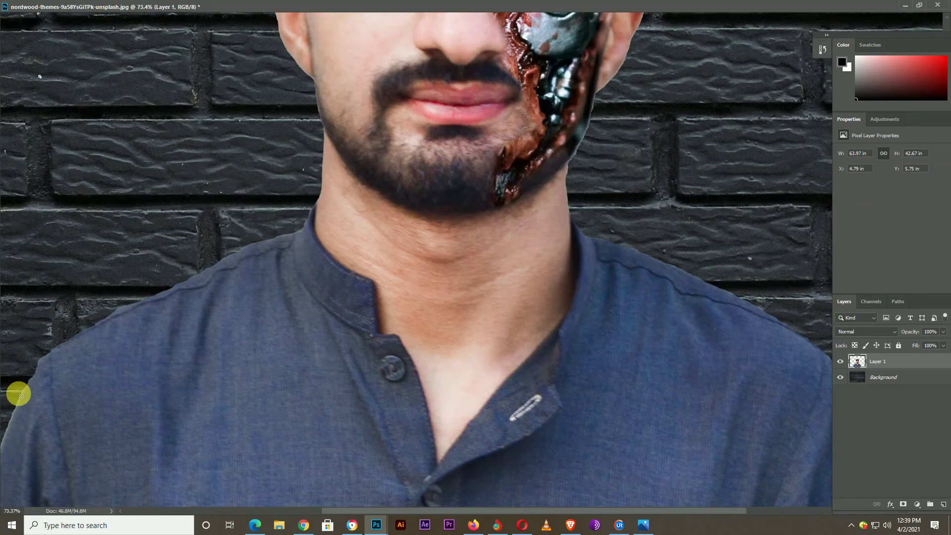
pyautogui.scroll(-3, 20, 395)
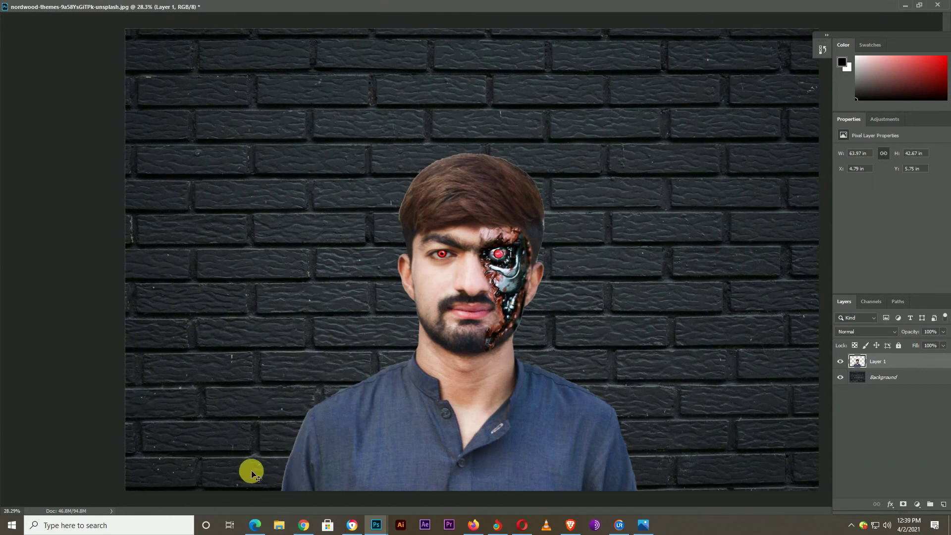
pyautogui.scroll(5, 250, 470)
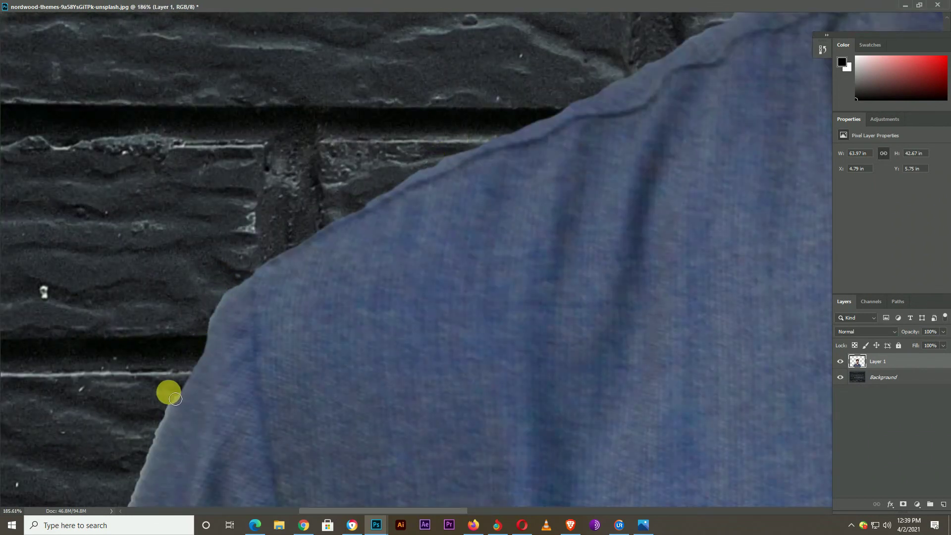
# Pan to the lower shirt edge and erase the ragged fringe along the top of the hair.
pyautogui.moveTo(165, 391); pyautogui.dragTo(163, 219)
pyautogui.moveTo(96, 404)
pyautogui.mouseDown()
pyautogui.moveTo(94, 284)
pyautogui.moveTo(51, 467)
pyautogui.moveTo(141, 211)
pyautogui.mouseUp()
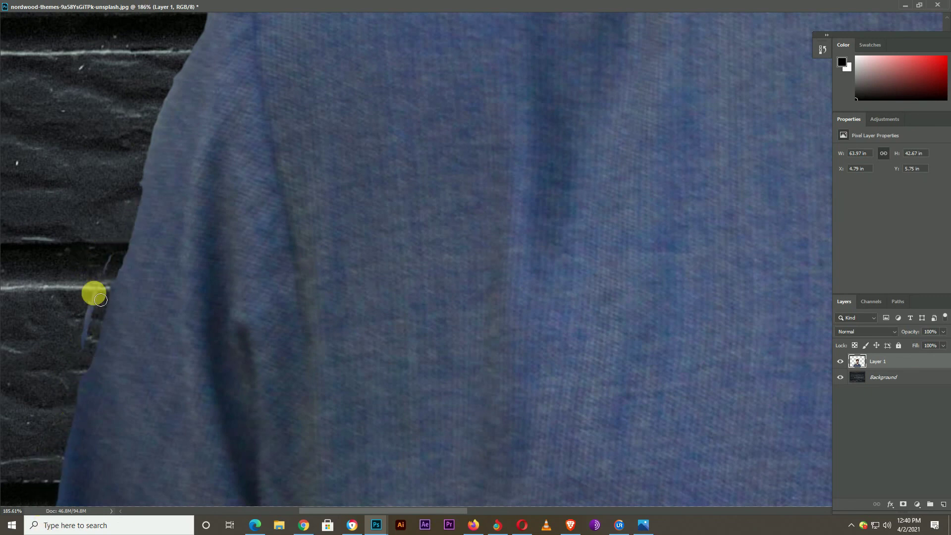
pyautogui.scroll(-3, 198, 208)
pyautogui.scroll(5, 336, 223)
pyautogui.scroll(2, 402, 202)
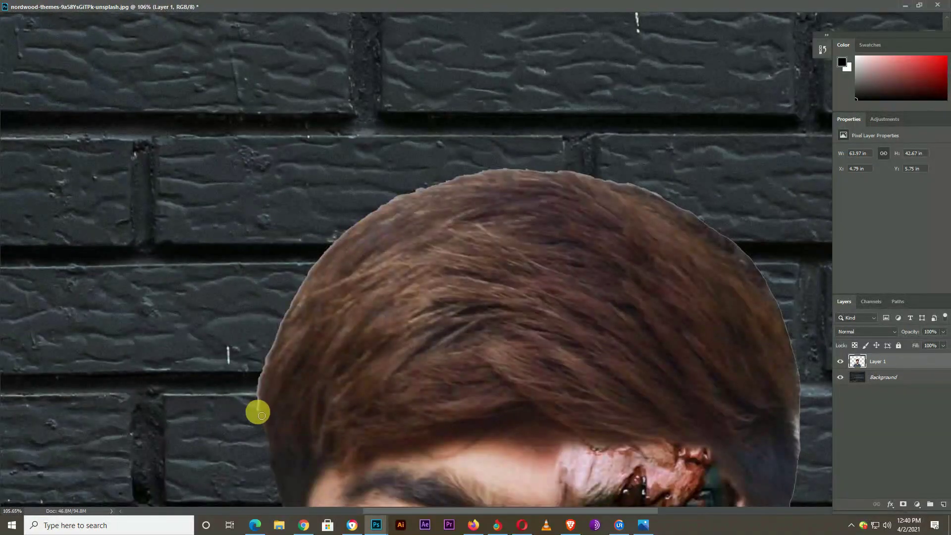
pyautogui.moveTo(363, 227)
pyautogui.mouseDown()
pyautogui.moveTo(425, 187)
pyautogui.moveTo(401, 195)
pyautogui.moveTo(515, 168)
pyautogui.moveTo(644, 193)
pyautogui.moveTo(728, 238)
pyautogui.moveTo(786, 329)
pyautogui.moveTo(805, 393)
pyautogui.mouseUp()
pyautogui.scroll(-1, 797, 421)
pyautogui.scroll(-1, 797, 421)
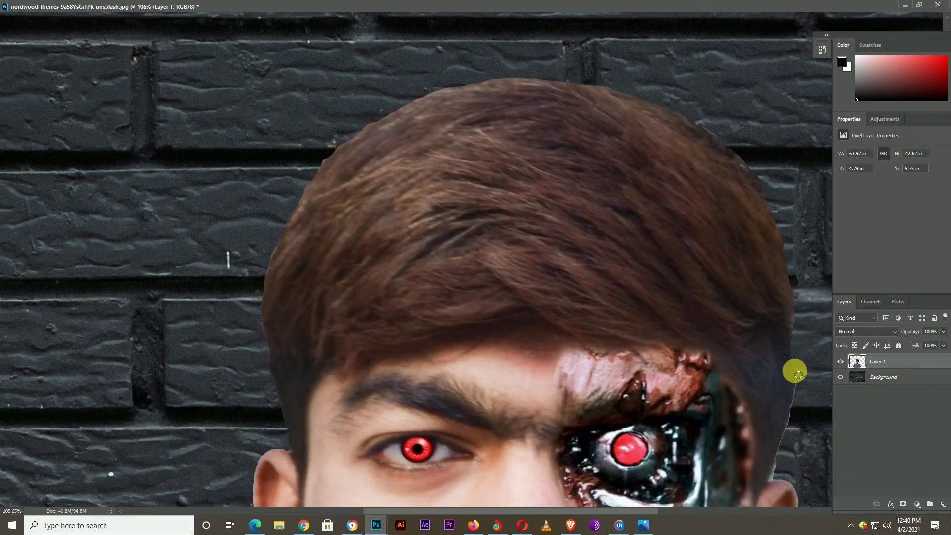
pyautogui.scroll(-2, 794, 372)
pyautogui.scroll(-2, 775, 361)
pyautogui.scroll(-2, 796, 359)
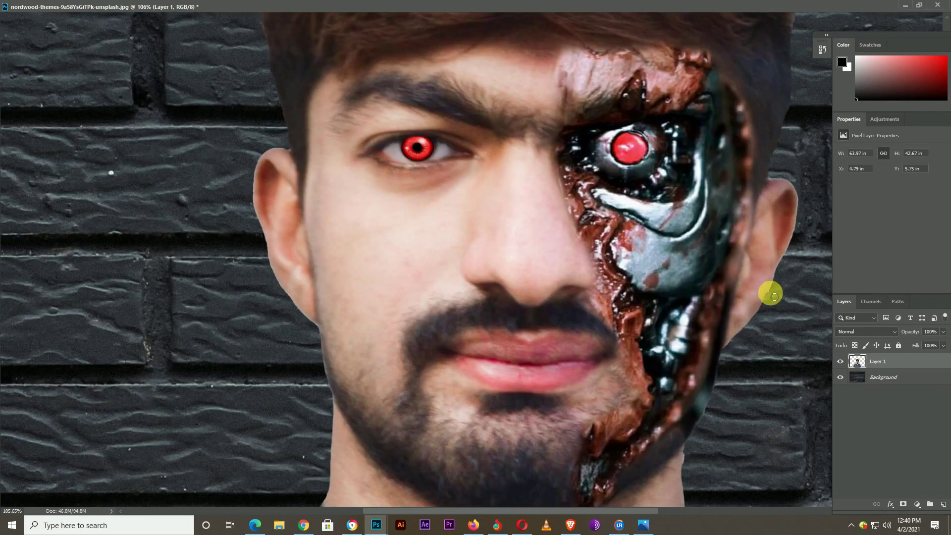
pyautogui.scroll(-5, 792, 257)
pyautogui.scroll(-2, 270, 356)
pyautogui.scroll(2, 211, 363)
pyautogui.scroll(-2, 441, 161)
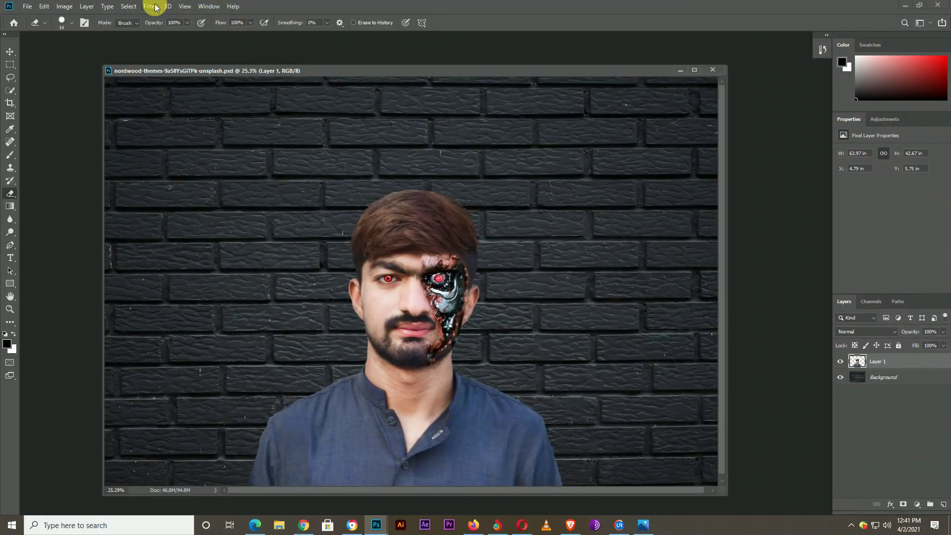
# In the Camera Raw Filter, cool the temperature, lower exposure and pull down highlights and shadows.
pyautogui.click(155, 7)
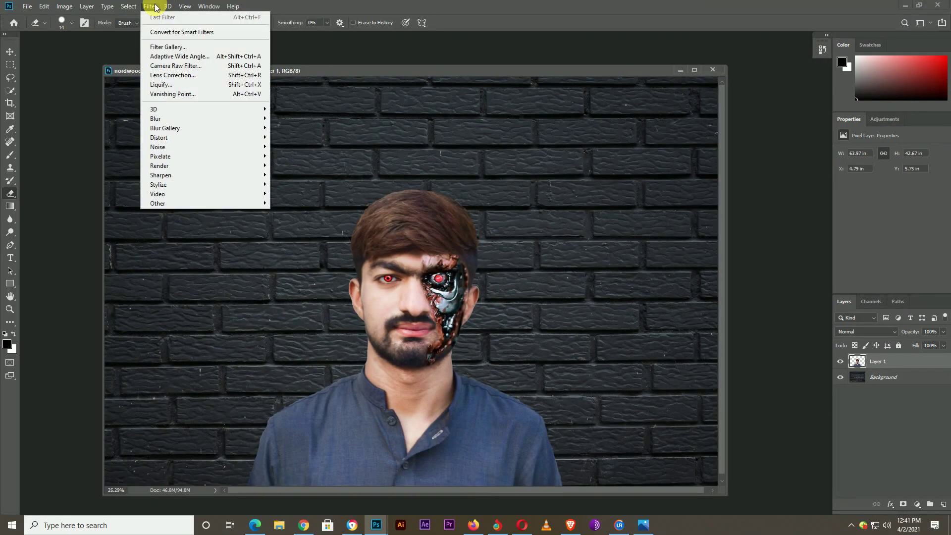
pyautogui.click(186, 66)
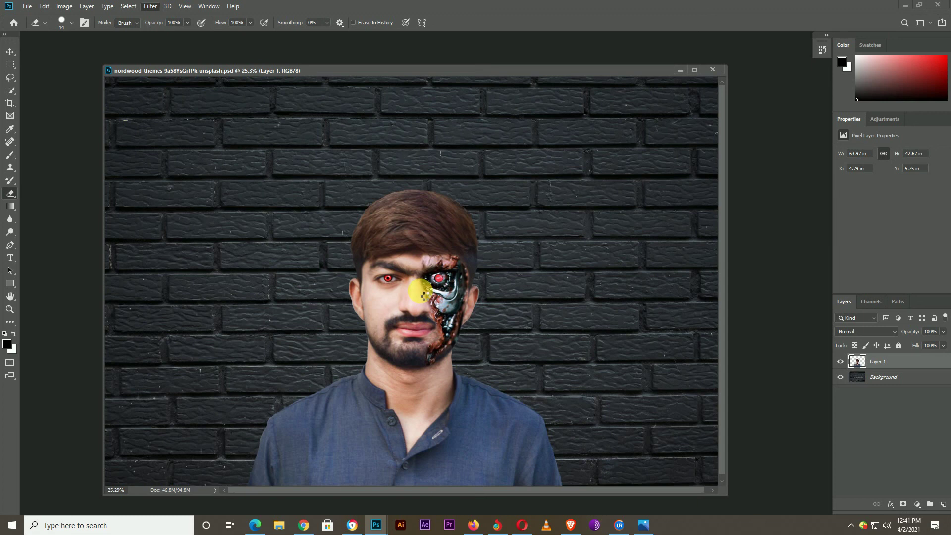
pyautogui.hotkey('ctrl', 'shift', 'a')
pyautogui.moveTo(699, 189); pyautogui.dragTo(722, 191)
pyautogui.moveTo(703, 237)
pyautogui.mouseDown()
pyautogui.moveTo(721, 238)
pyautogui.moveTo(730, 267)
pyautogui.moveTo(700, 268)
pyautogui.mouseUp()
pyautogui.moveTo(723, 299)
pyautogui.mouseDown()
pyautogui.moveTo(701, 284)
pyautogui.moveTo(717, 284)
pyautogui.mouseUp()
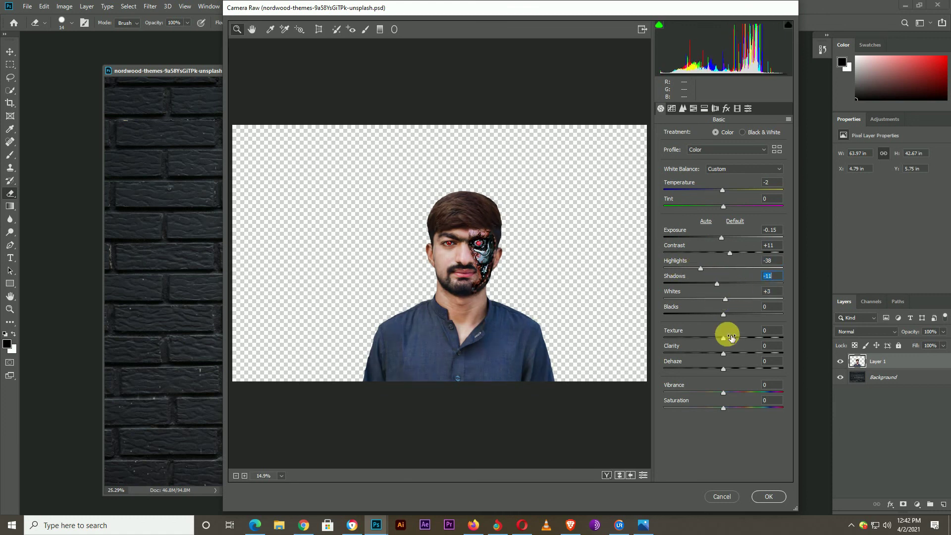
pyautogui.moveTo(723, 354); pyautogui.dragTo(723, 360)
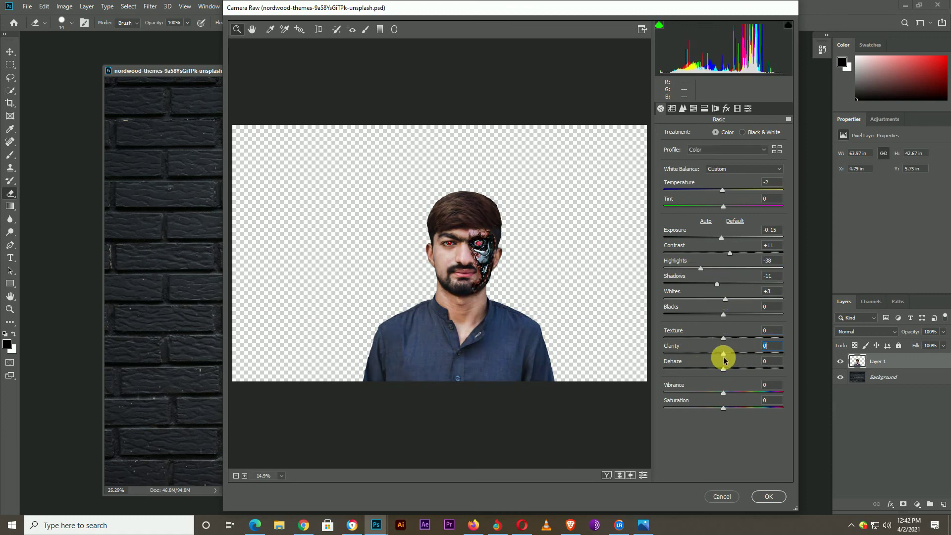
# Darken highlights on the tone curve and shift the orange, yellow and blue hues.
pyautogui.click(672, 108)
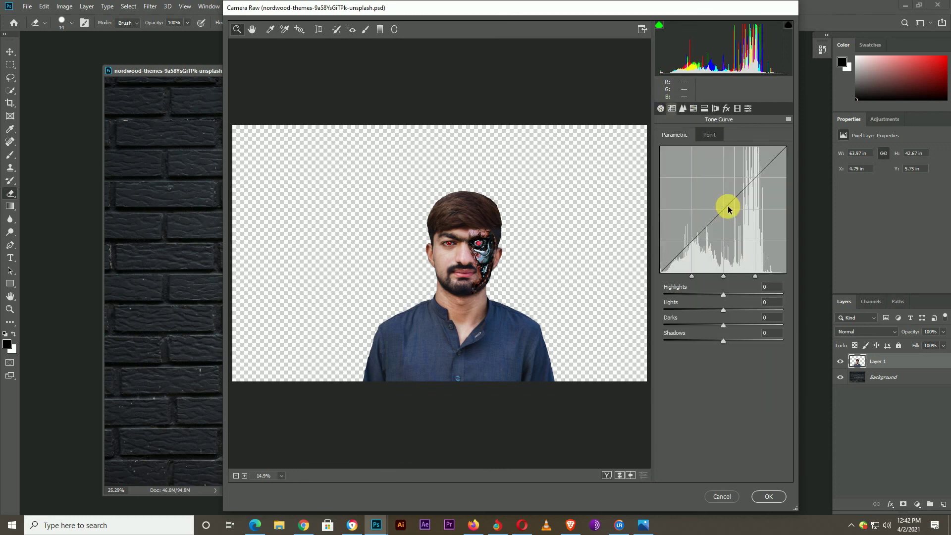
pyautogui.moveTo(723, 294)
pyautogui.mouseDown()
pyautogui.moveTo(708, 294)
pyautogui.moveTo(770, 311)
pyautogui.moveTo(724, 313)
pyautogui.moveTo(722, 325)
pyautogui.mouseUp()
pyautogui.click(694, 108)
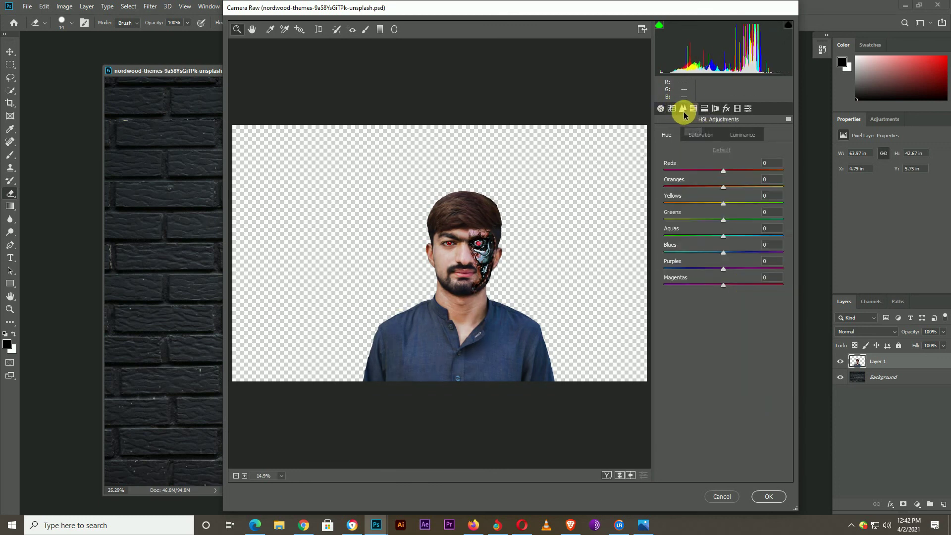
pyautogui.moveTo(723, 203); pyautogui.dragTo(718, 203)
pyautogui.moveTo(723, 252); pyautogui.dragTo(725, 252)
pyautogui.click(726, 188)
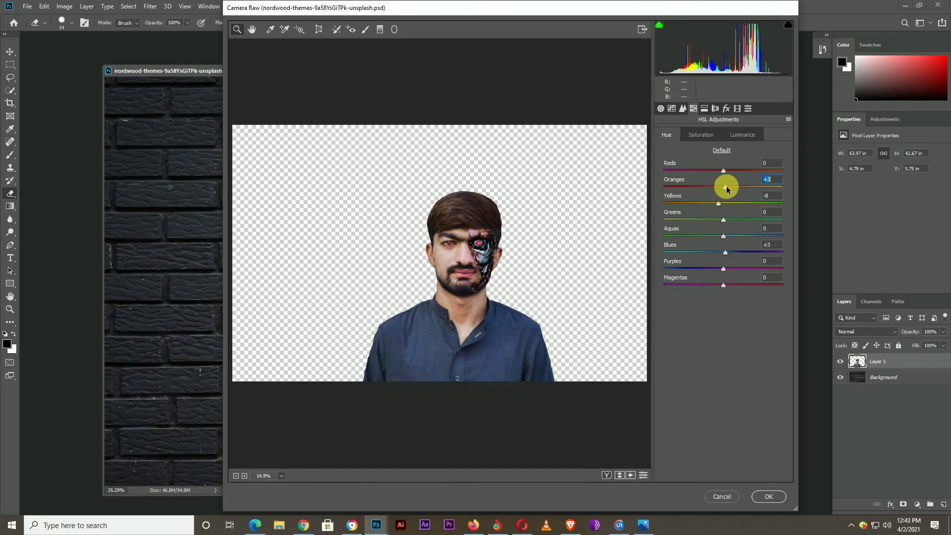
# Set Reds saturation +24, reduce orange saturation, Oranges luminance -65, and apply the filter.
pyautogui.click(700, 134)
pyautogui.moveTo(723, 187)
pyautogui.mouseDown()
pyautogui.moveTo(710, 187)
pyautogui.moveTo(738, 170)
pyautogui.mouseUp()
pyautogui.moveTo(723, 252)
pyautogui.mouseDown()
pyautogui.moveTo(746, 252)
pyautogui.moveTo(711, 252)
pyautogui.mouseUp()
pyautogui.click(742, 134)
pyautogui.moveTo(723, 170)
pyautogui.mouseDown()
pyautogui.moveTo(705, 186)
pyautogui.moveTo(684, 186)
pyautogui.moveTo(751, 191)
pyautogui.moveTo(718, 196)
pyautogui.mouseUp()
pyautogui.click(768, 496)
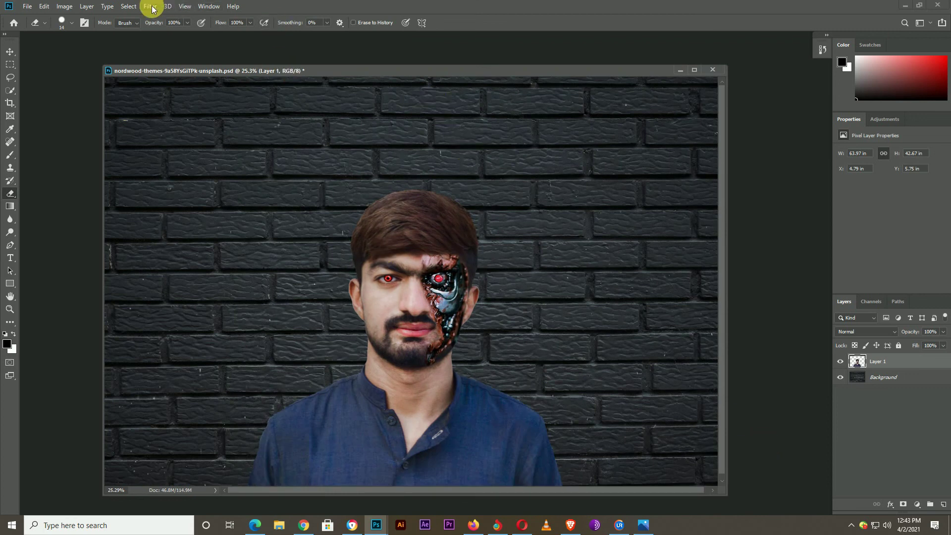
# Merge the Background and portrait layers into one with Merge Visible.
pyautogui.click(859, 384)
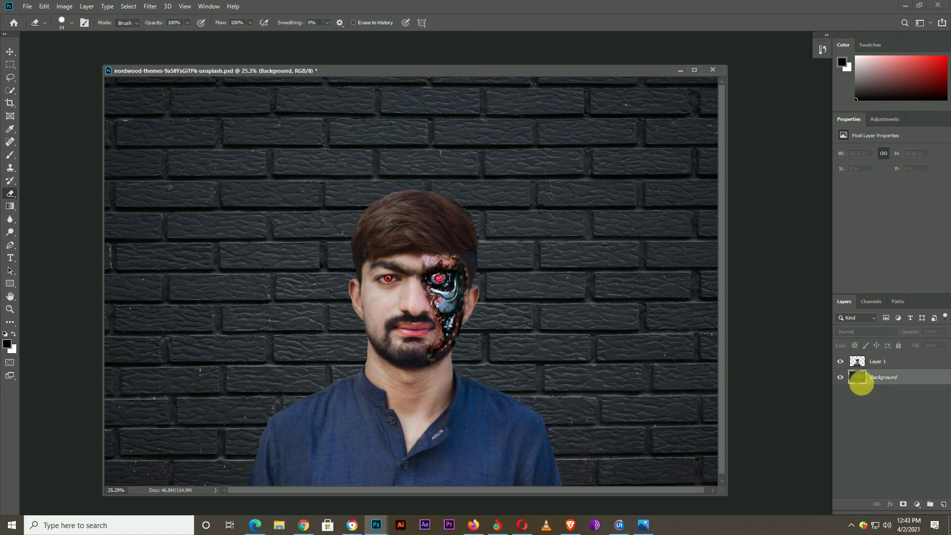
pyautogui.rightClick(860, 378)
pyautogui.click(867, 407)
pyautogui.rightClick(868, 381)
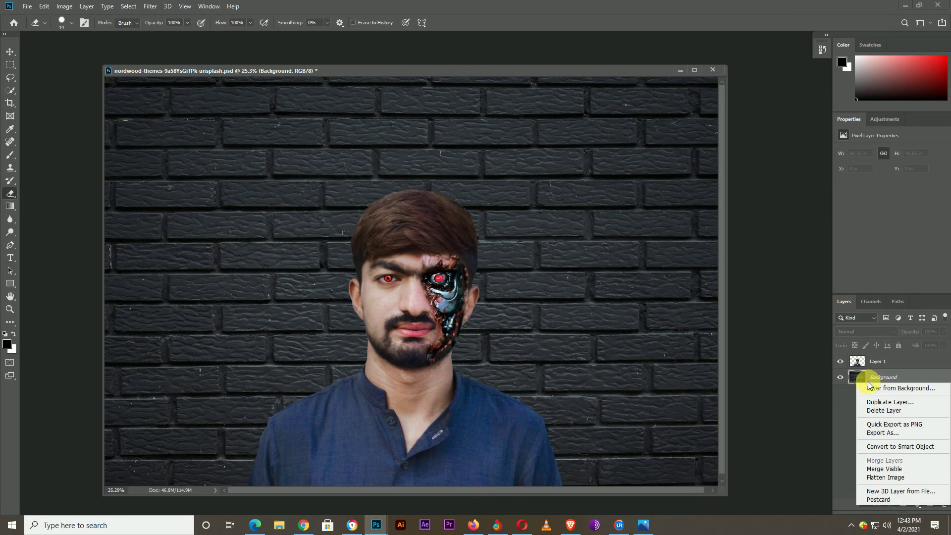
pyautogui.click(892, 471)
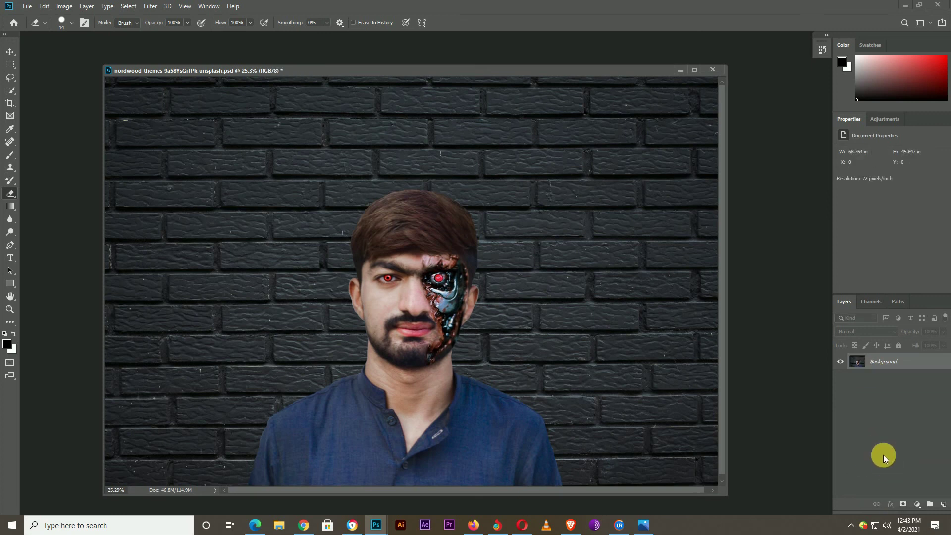
# In the Camera Raw filter, shift the split toning balance.
pyautogui.click(182, 6)
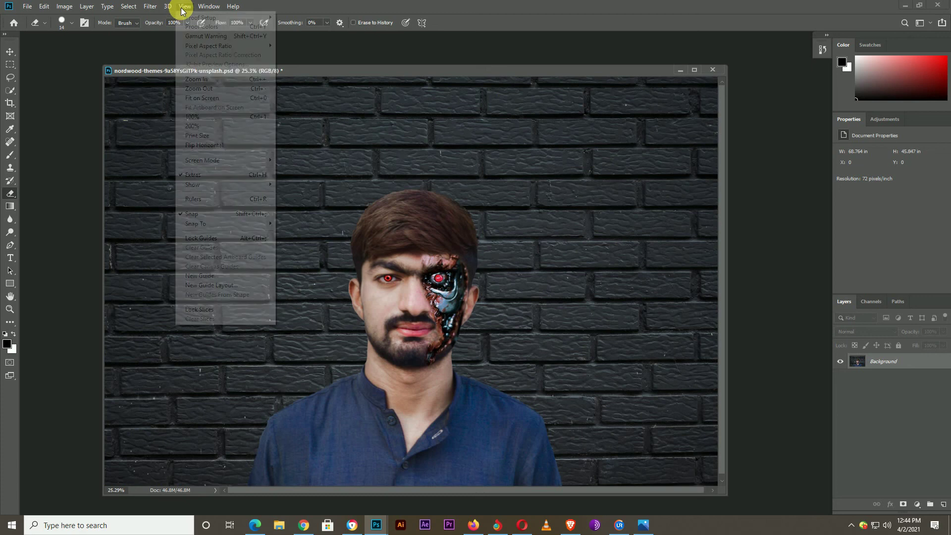
pyautogui.click(168, 66)
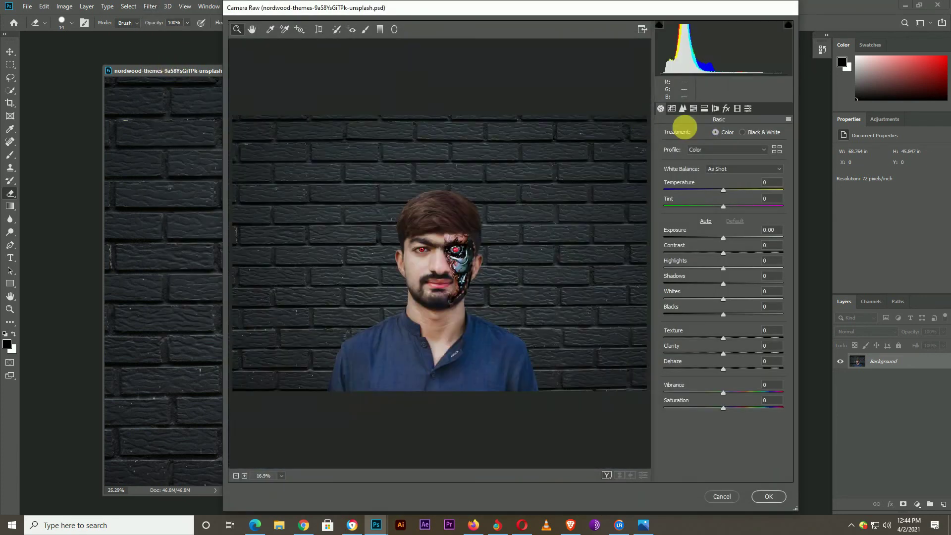
pyautogui.click(693, 108)
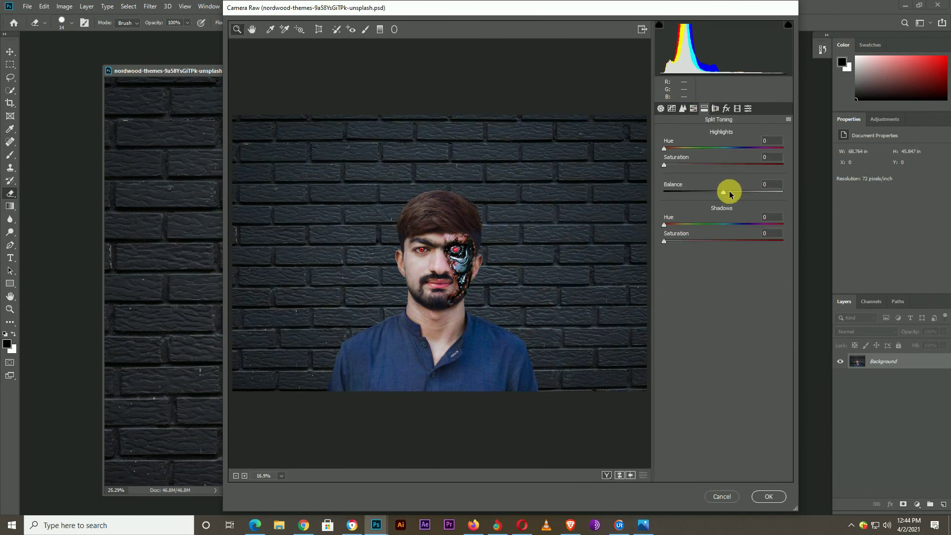
pyautogui.moveTo(723, 195); pyautogui.dragTo(767, 199)
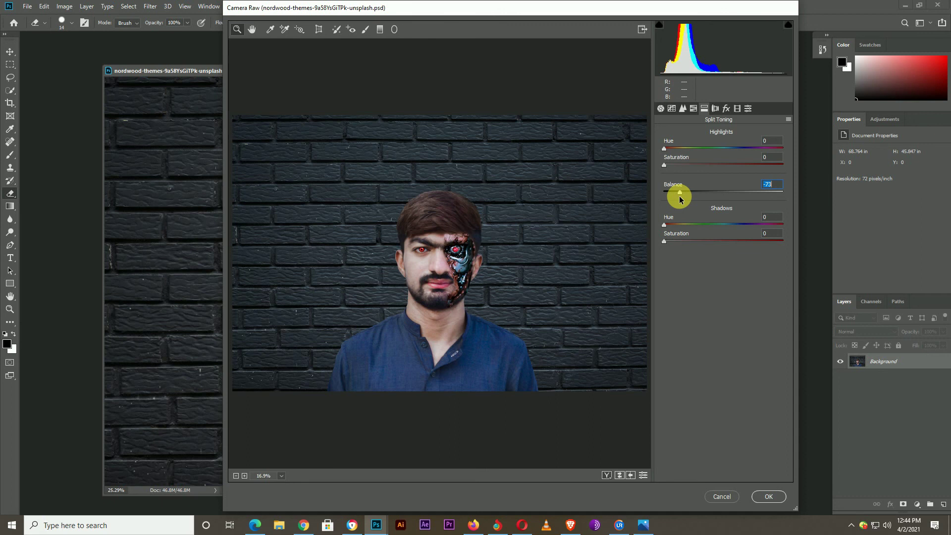
pyautogui.moveTo(681, 194)
pyautogui.mouseDown()
pyautogui.moveTo(767, 196)
pyautogui.moveTo(718, 197)
pyautogui.mouseUp()
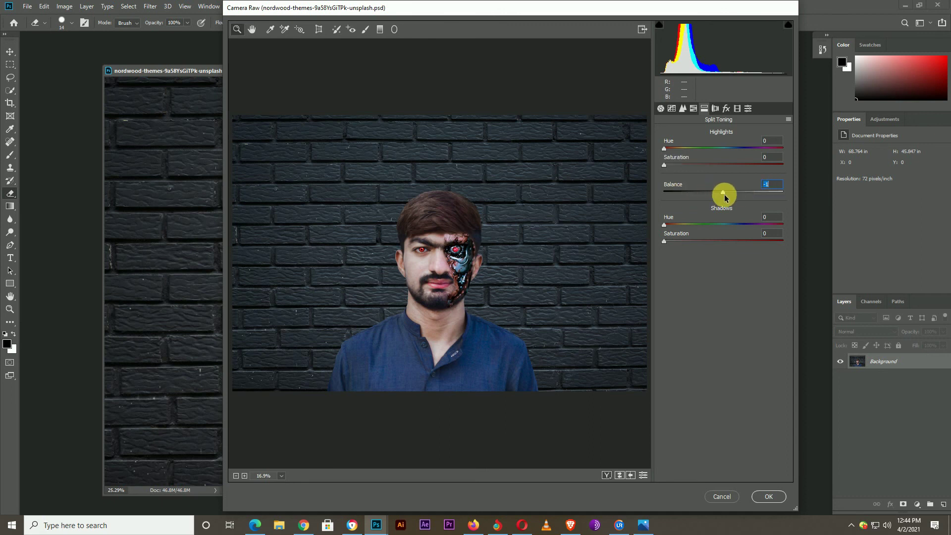
# Darken the corners with a Lens Corrections vignette and a wider midpoint, keeping distortion at zero.
pyautogui.click(715, 108)
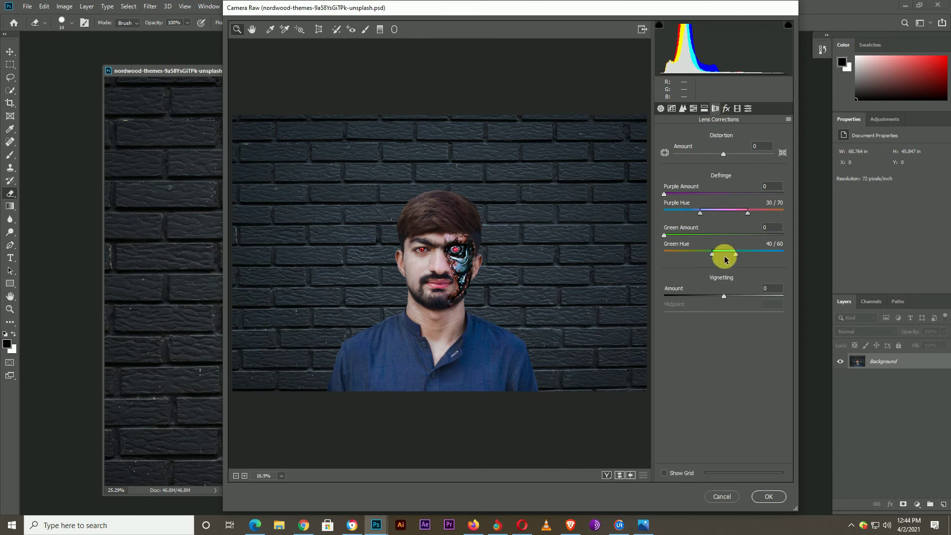
pyautogui.moveTo(724, 297)
pyautogui.mouseDown()
pyautogui.moveTo(645, 299)
pyautogui.moveTo(699, 304)
pyautogui.mouseUp()
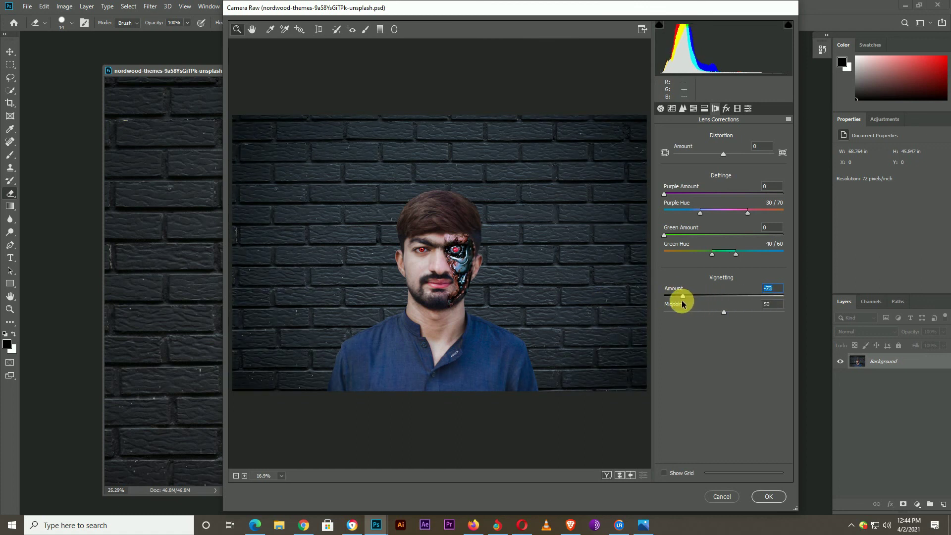
pyautogui.moveTo(724, 312); pyautogui.dragTo(645, 314)
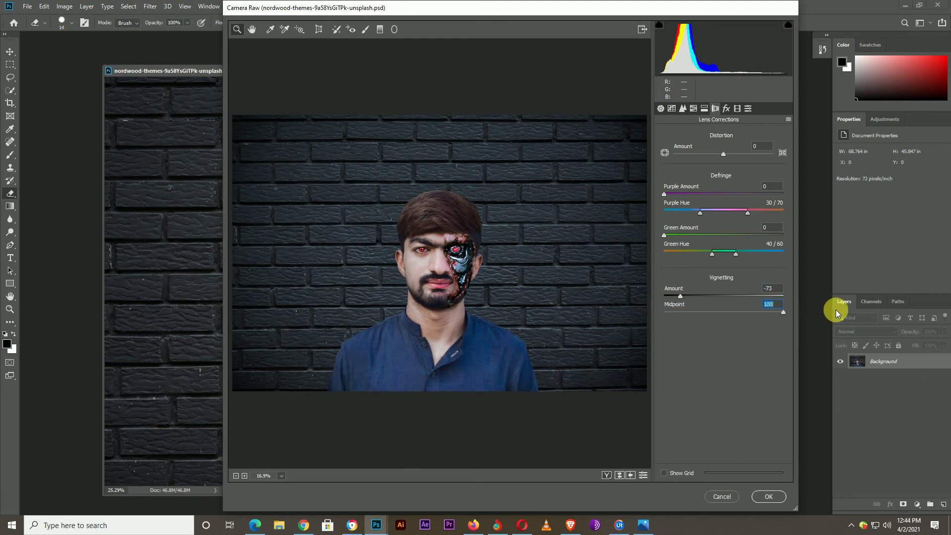
pyautogui.moveTo(668, 315); pyautogui.dragTo(680, 315)
pyautogui.moveTo(716, 158)
pyautogui.mouseDown()
pyautogui.moveTo(801, 159)
pyautogui.moveTo(727, 156)
pyautogui.mouseUp()
pyautogui.doubleClick(719, 152)
# Darken the edges with post-crop vignetting, leaving Red Primary saturation at zero.
pyautogui.click(726, 110)
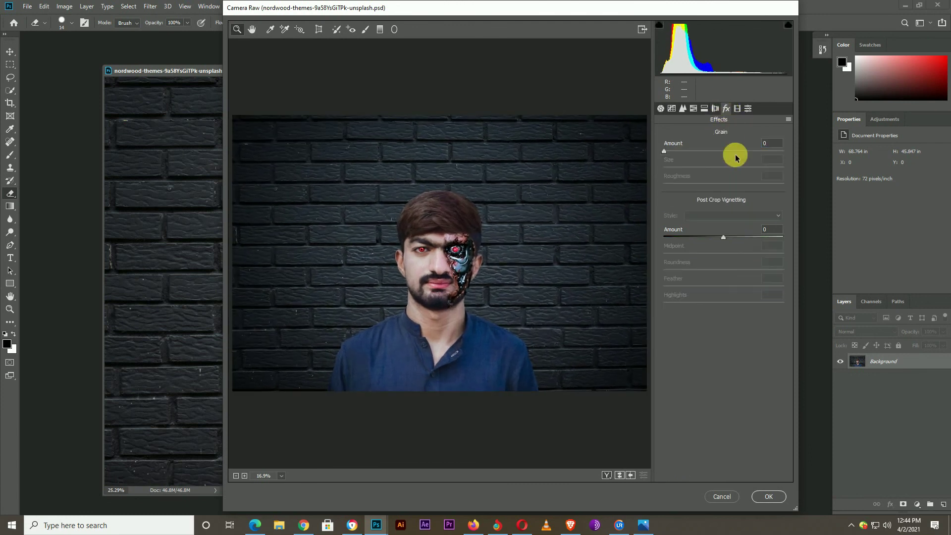
pyautogui.moveTo(718, 241)
pyautogui.mouseDown()
pyautogui.moveTo(747, 240)
pyautogui.moveTo(701, 245)
pyautogui.moveTo(784, 261)
pyautogui.mouseUp()
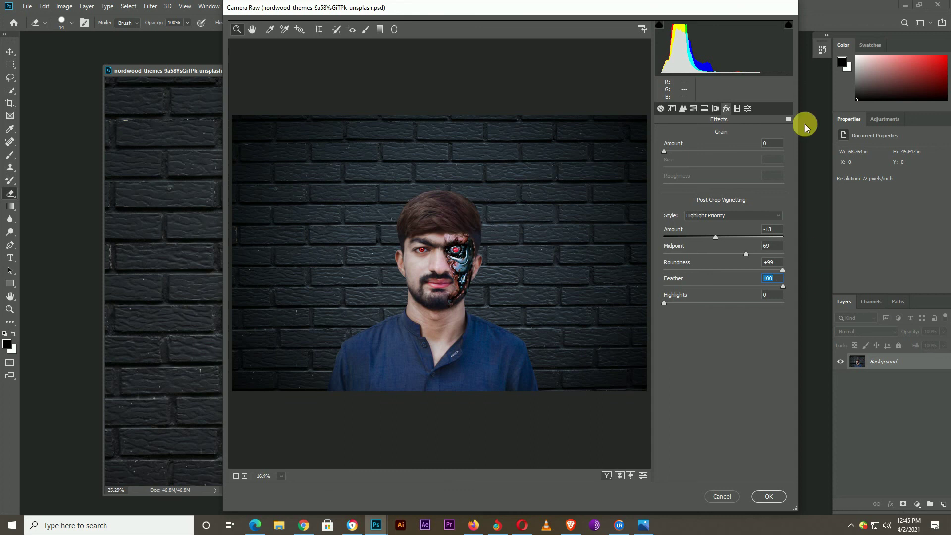
pyautogui.click(737, 109)
pyautogui.moveTo(724, 219); pyautogui.dragTo(689, 218)
pyautogui.doubleClick(729, 217)
pyautogui.click(770, 197)
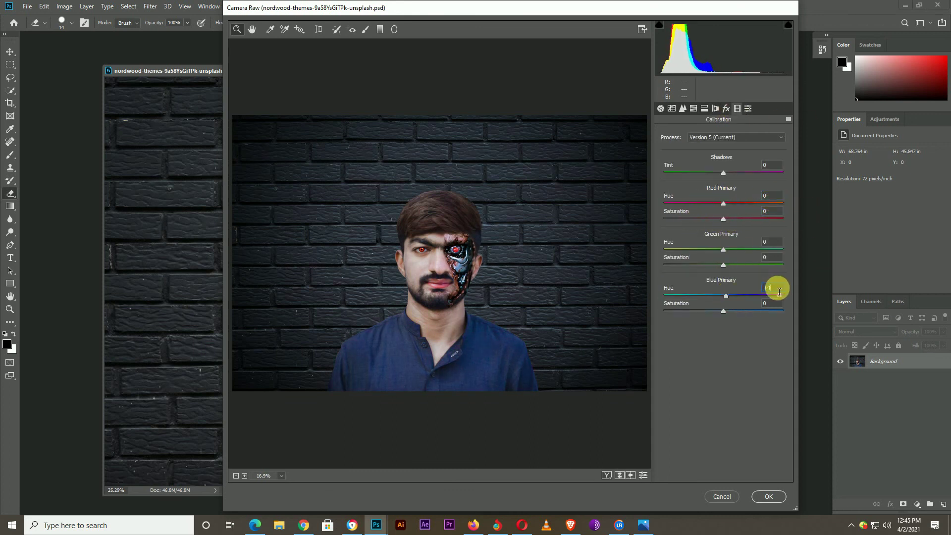
# In HSL, lower red/orange saturation, boost blue saturation, and slightly darken greens and blues.
pyautogui.click(747, 108)
pyautogui.click(704, 108)
pyautogui.moveTo(723, 170)
pyautogui.mouseDown()
pyautogui.moveTo(713, 171)
pyautogui.moveTo(718, 187)
pyautogui.mouseUp()
pyautogui.moveTo(723, 253); pyautogui.dragTo(753, 252)
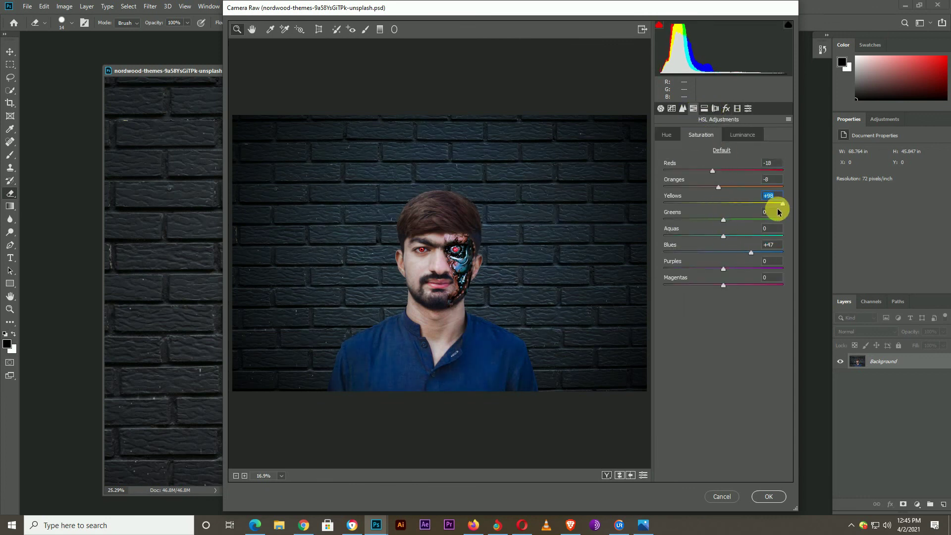
pyautogui.click(742, 135)
pyautogui.moveTo(723, 220); pyautogui.dragTo(718, 219)
pyautogui.moveTo(723, 253); pyautogui.dragTo(719, 252)
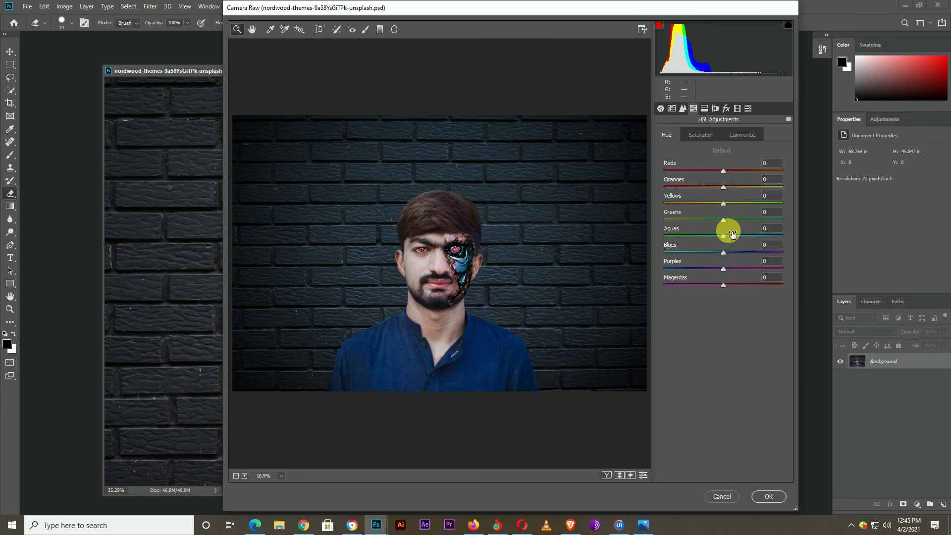
# Pull down the lights on the tone curve and apply the Camera Raw grade.
pyautogui.click(683, 108)
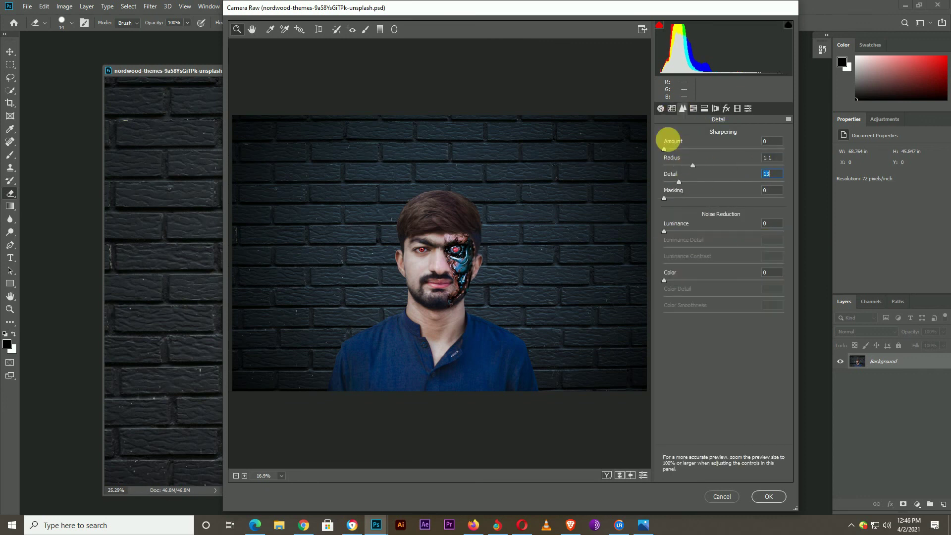
pyautogui.click(672, 109)
pyautogui.moveTo(723, 309)
pyautogui.mouseDown()
pyautogui.moveTo(700, 310)
pyautogui.moveTo(718, 309)
pyautogui.moveTo(704, 324)
pyautogui.moveTo(721, 324)
pyautogui.moveTo(709, 339)
pyautogui.moveTo(677, 340)
pyautogui.moveTo(722, 340)
pyautogui.mouseUp()
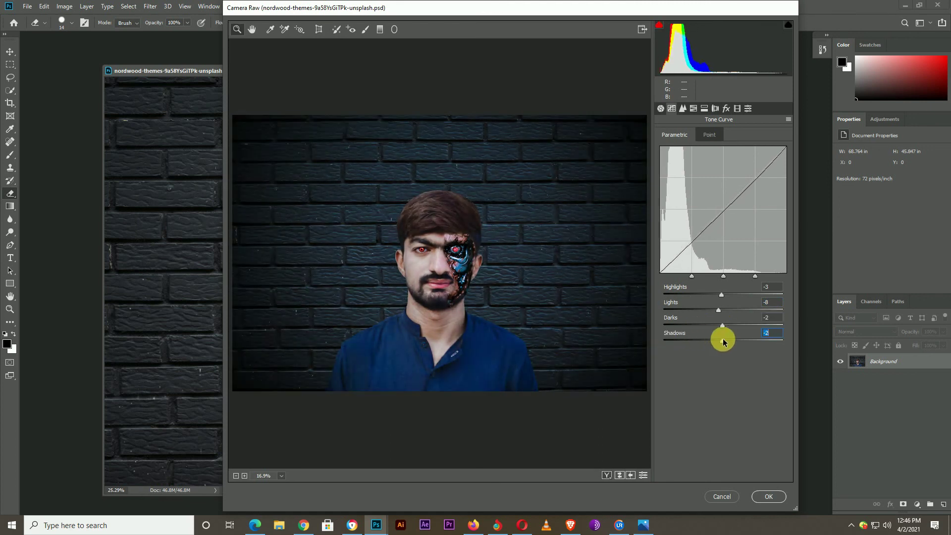
pyautogui.click(768, 496)
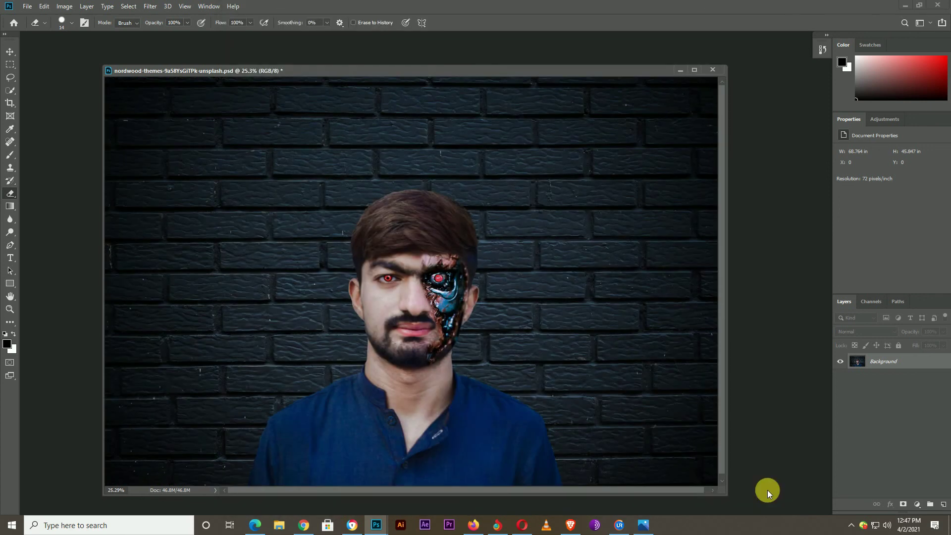
# Reapply Camera Raw with split toning balance +13 and an adjusted post-crop vignette amount.
pyautogui.click(149, 6)
pyautogui.click(187, 63)
pyautogui.click(704, 108)
pyautogui.moveTo(723, 191); pyautogui.dragTo(729, 194)
pyautogui.click(726, 108)
pyautogui.moveTo(723, 238); pyautogui.dragTo(712, 238)
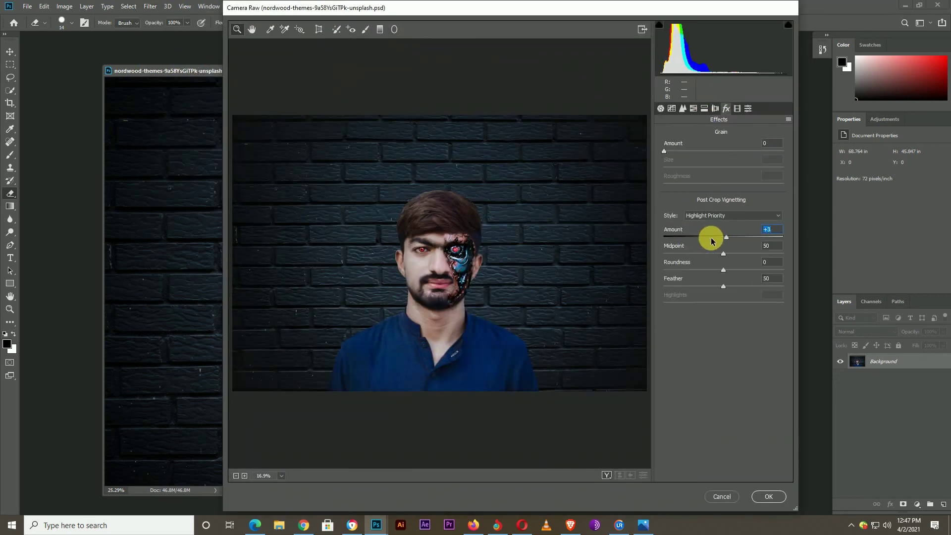
pyautogui.press('Return')
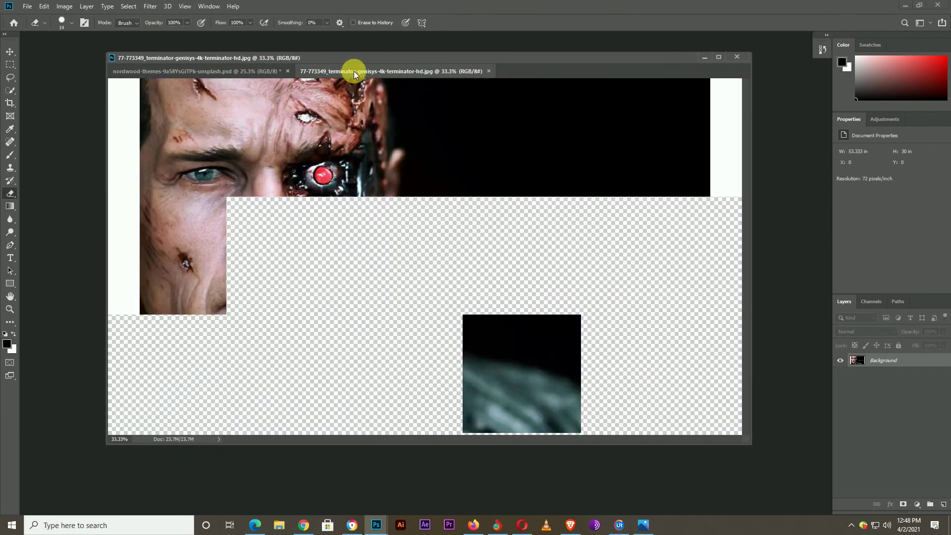
# Float the Terminator Genisys image, crop it to the title logo, and restore its window.
pyautogui.moveTo(355, 70)
pyautogui.mouseDown()
pyautogui.moveTo(179, 154)
pyautogui.moveTo(160, 129)
pyautogui.mouseUp()
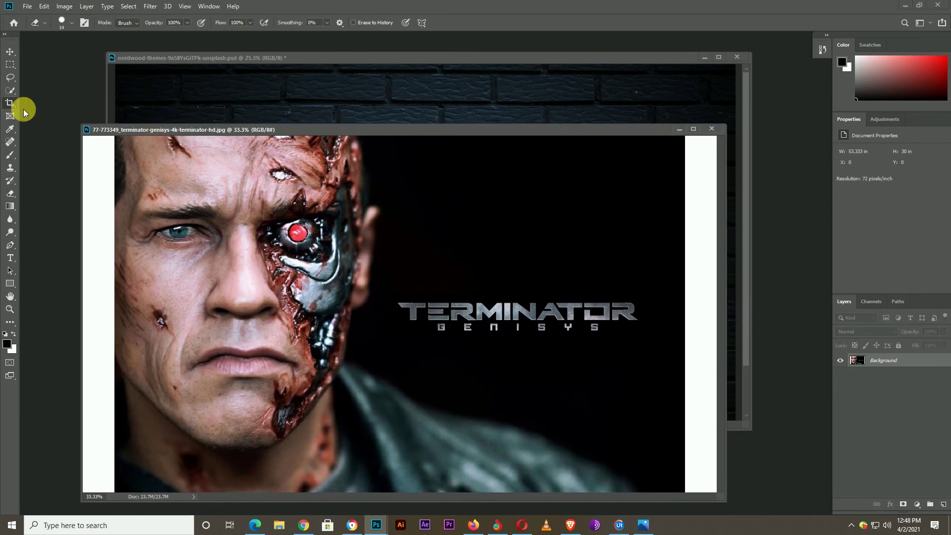
pyautogui.click(694, 130)
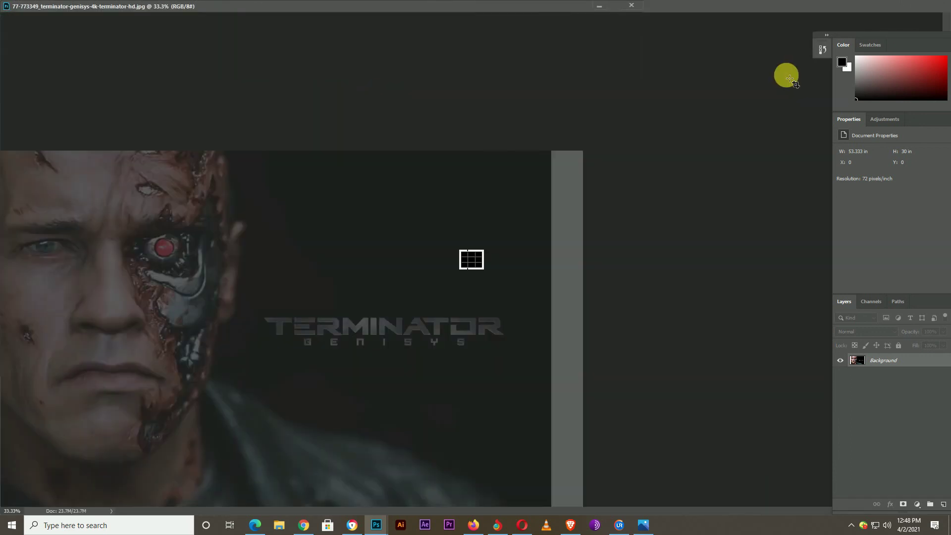
pyautogui.moveTo(468, 276)
pyautogui.mouseDown()
pyautogui.moveTo(378, 333)
pyautogui.moveTo(357, 323)
pyautogui.mouseUp()
pyautogui.moveTo(586, 321); pyautogui.dragTo(611, 335)
pyautogui.press('Return')
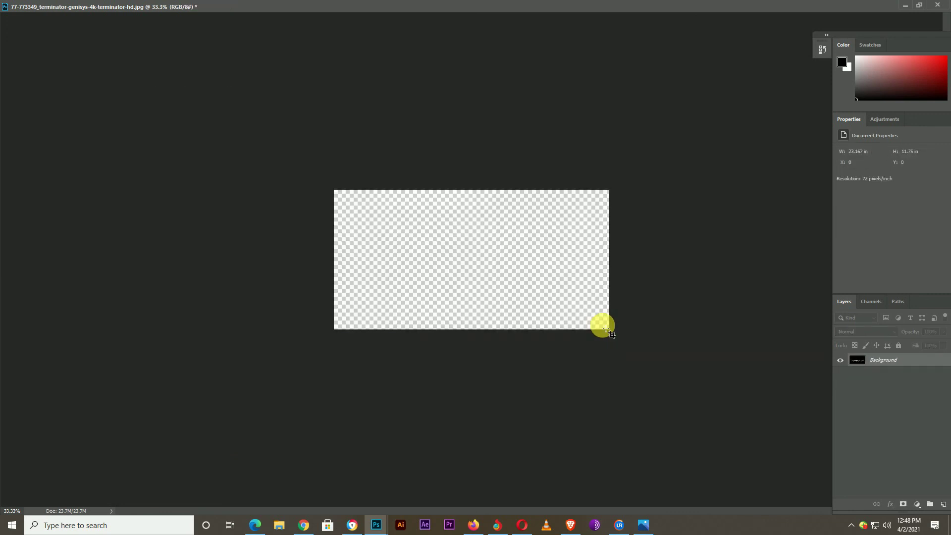
pyautogui.click(920, 6)
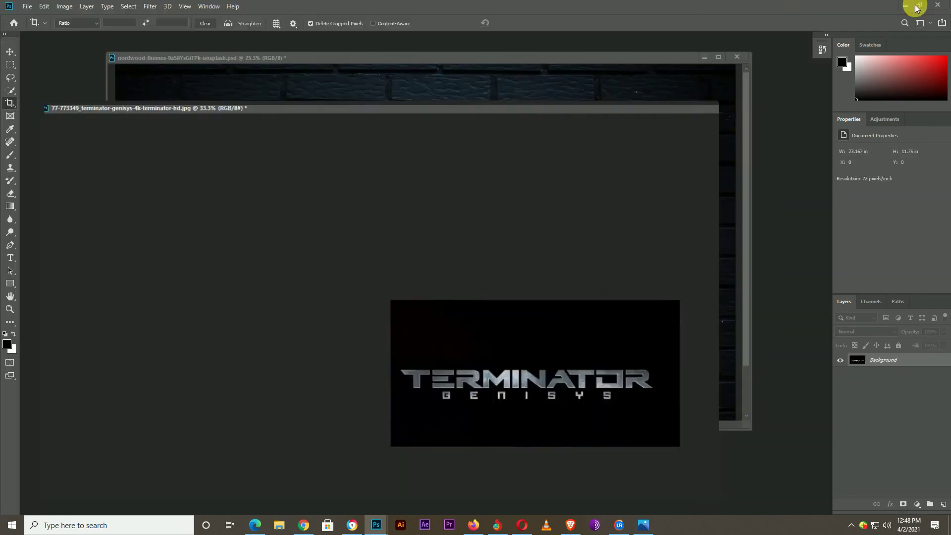
pyautogui.moveTo(501, 130); pyautogui.dragTo(716, 109)
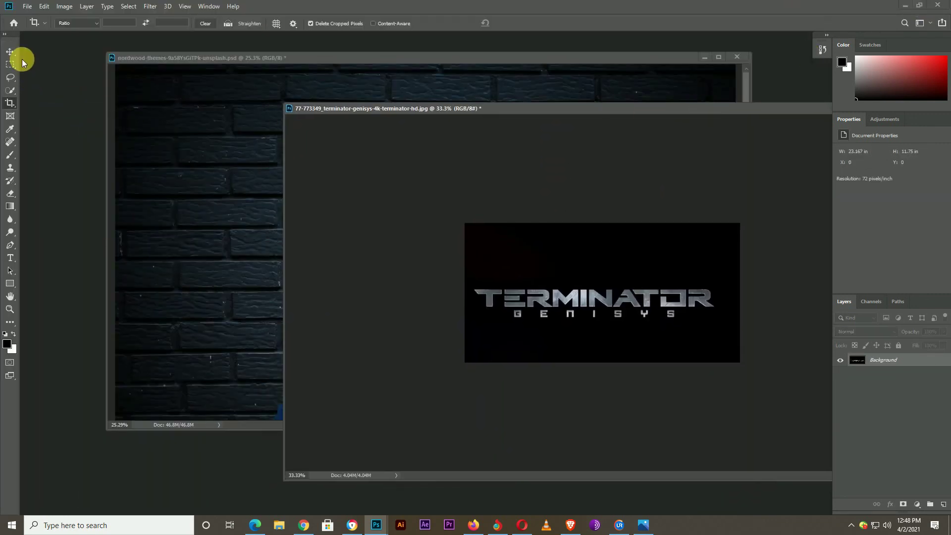
# Drag the Terminator logo into the portrait document with the Move tool.
pyautogui.click(10, 51)
pyautogui.moveTo(318, 108); pyautogui.dragTo(510, 48)
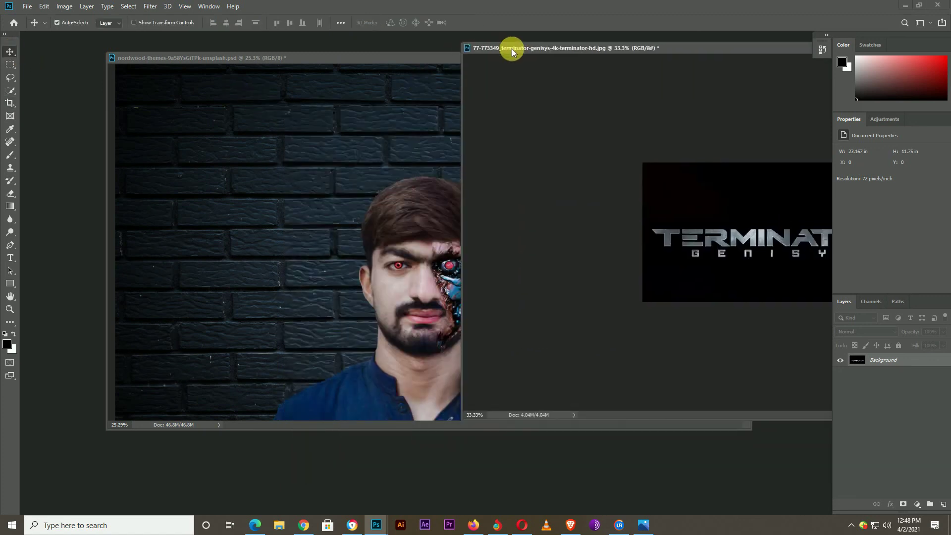
pyautogui.moveTo(732, 203); pyautogui.dragTo(356, 224)
pyautogui.moveTo(229, 215); pyautogui.dragTo(229, 215)
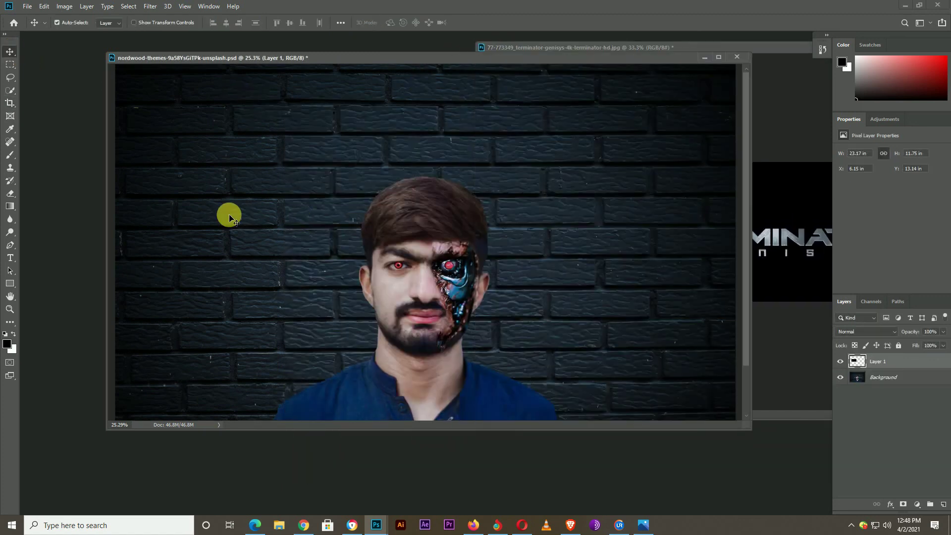
pyautogui.moveTo(293, 225); pyautogui.dragTo(266, 250)
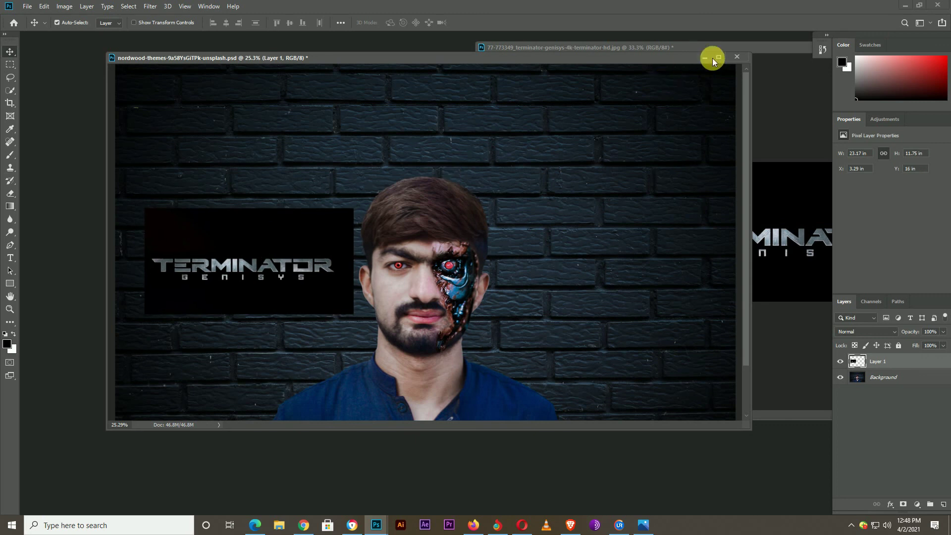
# Close the original logo file without saving.
pyautogui.click(729, 49)
pyautogui.moveTo(727, 52)
pyautogui.mouseDown()
pyautogui.moveTo(649, 81)
pyautogui.moveTo(458, 88)
pyautogui.mouseUp()
pyautogui.click(701, 88)
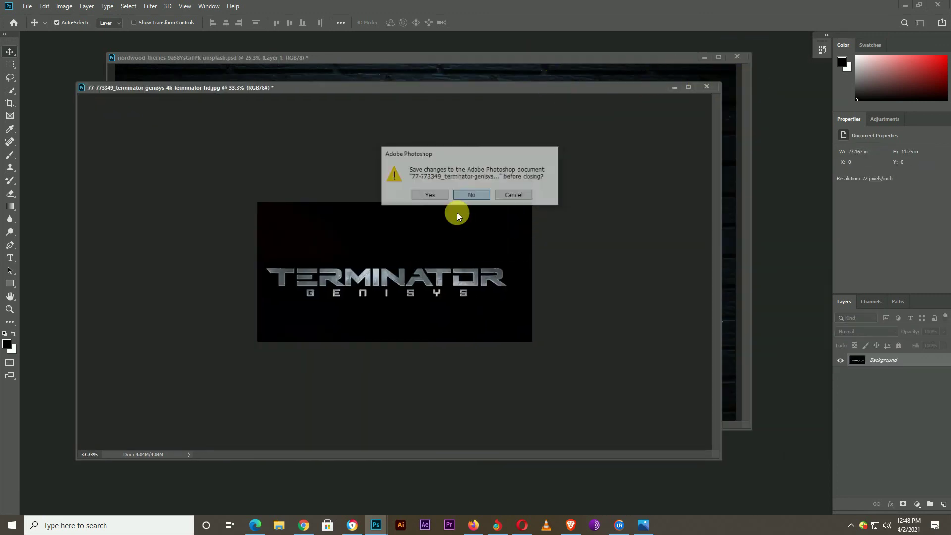
pyautogui.click(465, 194)
# Enlarge the document window and move the logo to the right of the face.
pyautogui.moveTo(241, 255); pyautogui.dragTo(229, 239)
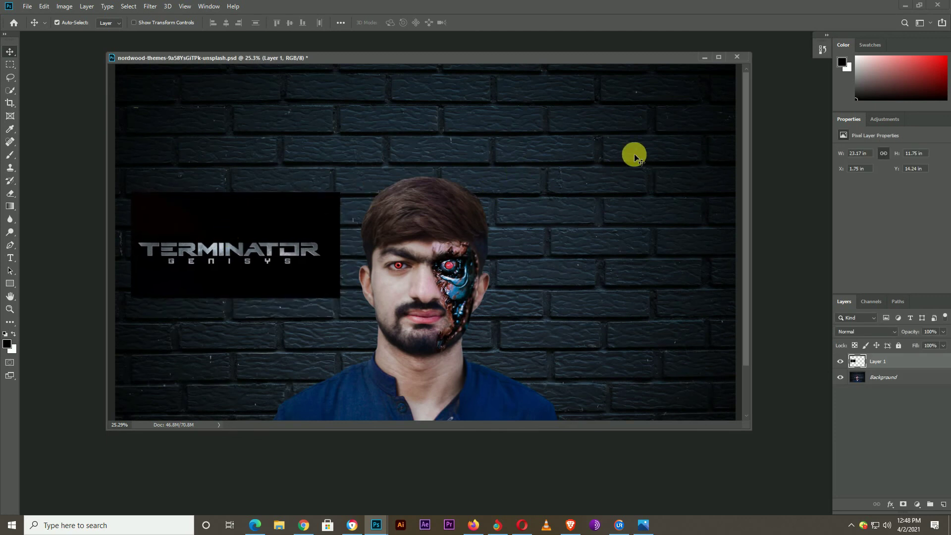
pyautogui.moveTo(757, 146); pyautogui.dragTo(856, 148)
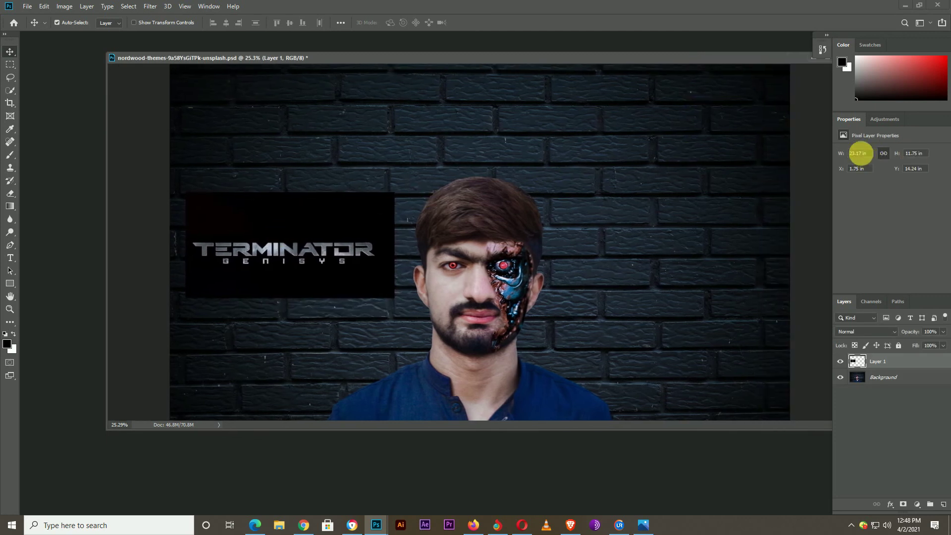
pyautogui.moveTo(647, 430); pyautogui.dragTo(639, 531)
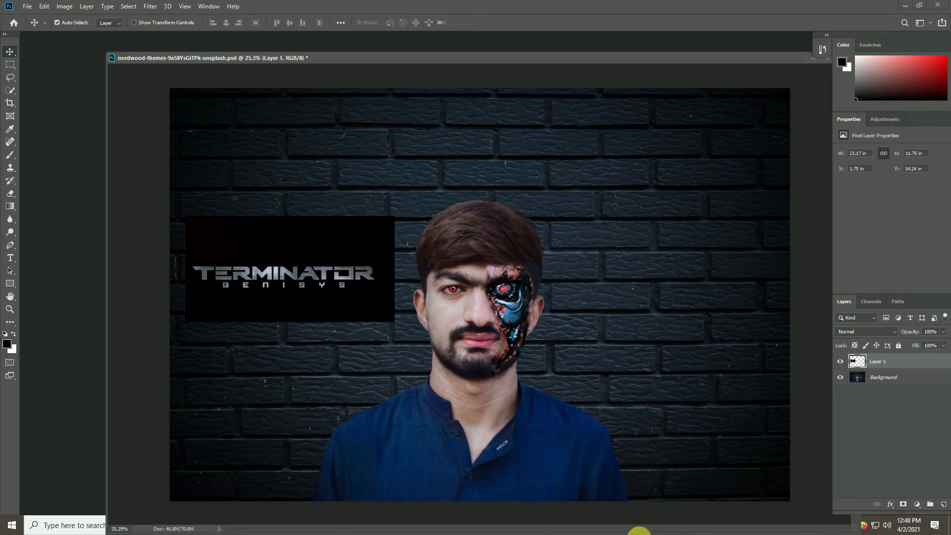
pyautogui.moveTo(354, 255); pyautogui.dragTo(658, 308)
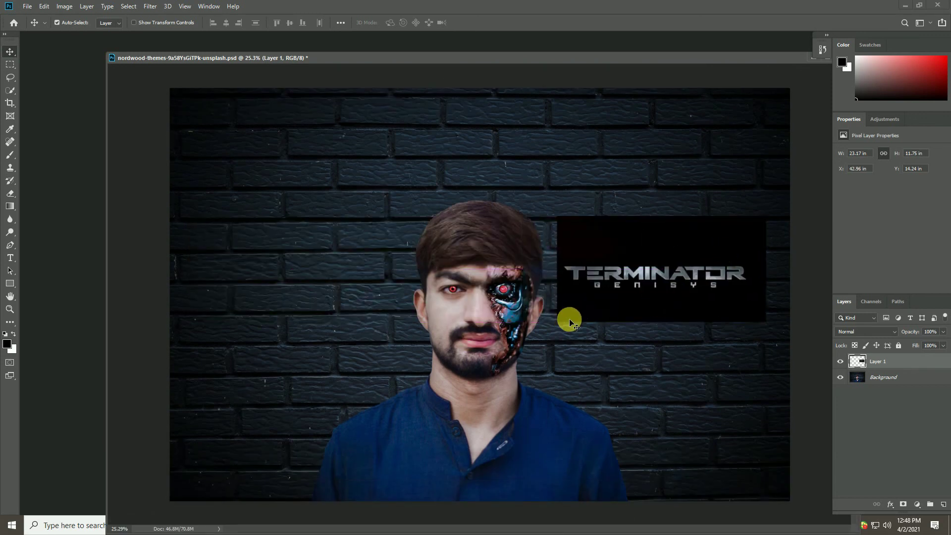
# Free-transform the logo to a slightly larger size and commit it.
pyautogui.hotkey('ctrl', 't')
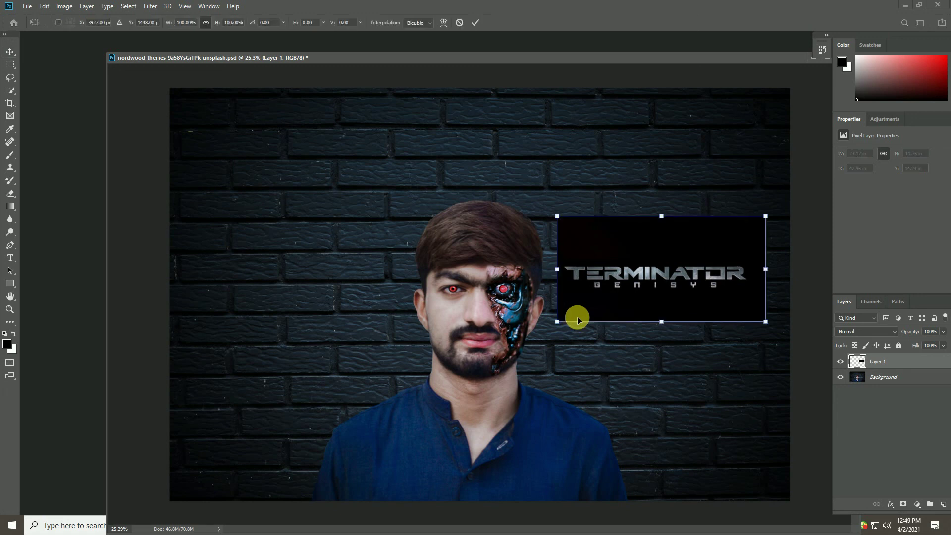
pyautogui.moveTo(558, 322); pyautogui.dragTo(548, 354)
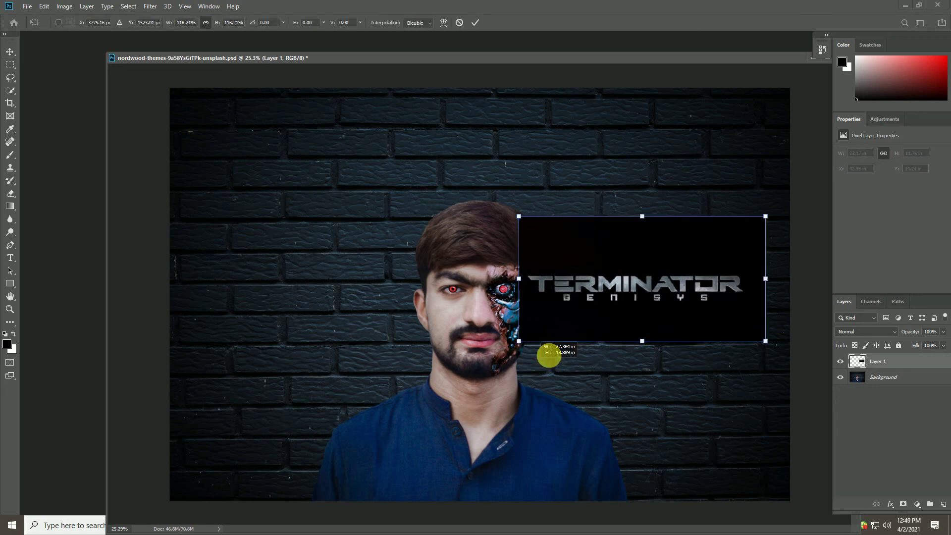
pyautogui.moveTo(621, 301)
pyautogui.mouseDown()
pyautogui.moveTo(610, 229)
pyautogui.moveTo(609, 306)
pyautogui.moveTo(622, 312)
pyautogui.moveTo(585, 315)
pyautogui.mouseUp()
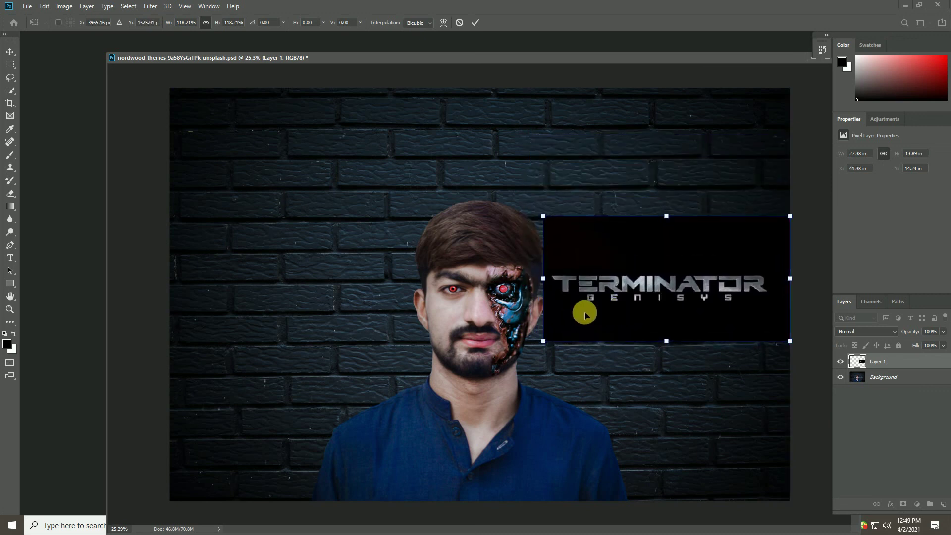
pyautogui.moveTo(543, 341); pyautogui.dragTo(599, 328)
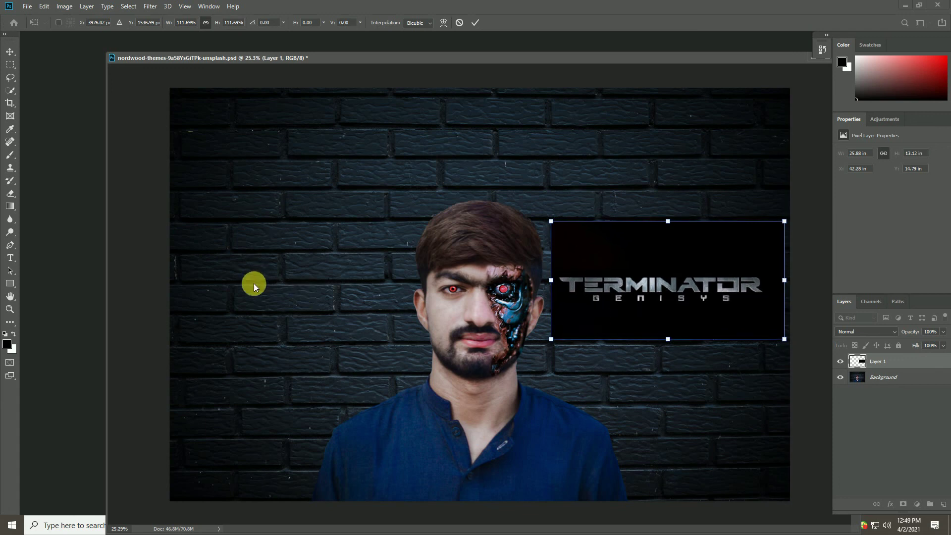
pyautogui.press('Return')
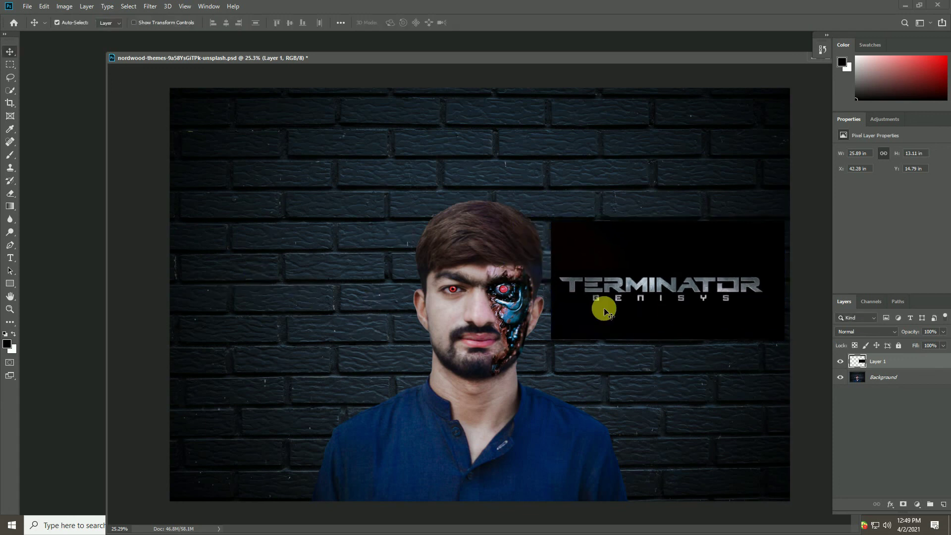
# Erase the black box behind the logo with the Magic Eraser, then scale the text up-right.
pyautogui.rightClick(10, 194)
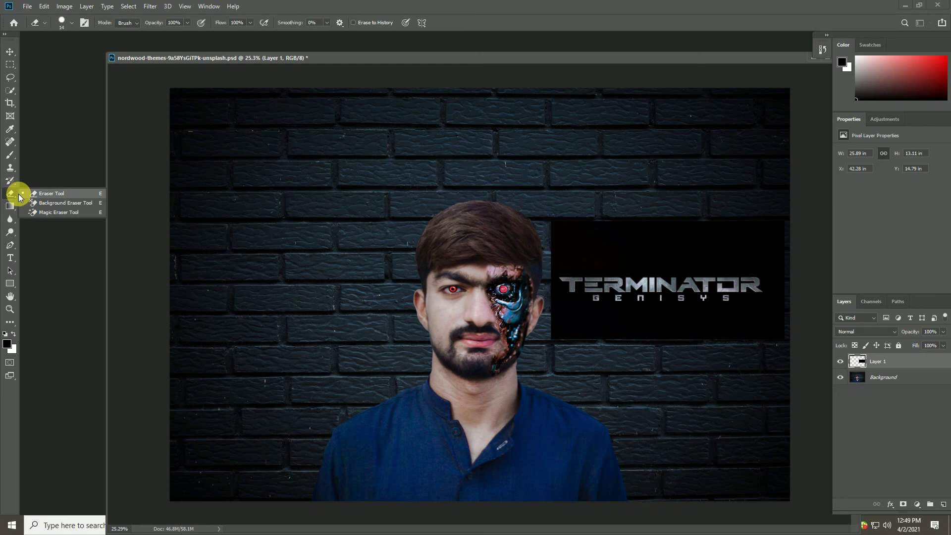
pyautogui.click(30, 211)
pyautogui.click(570, 246)
pyautogui.hotkey('ctrl', 't')
pyautogui.moveTo(559, 303)
pyautogui.mouseDown()
pyautogui.moveTo(552, 326)
pyautogui.moveTo(651, 290)
pyautogui.mouseUp()
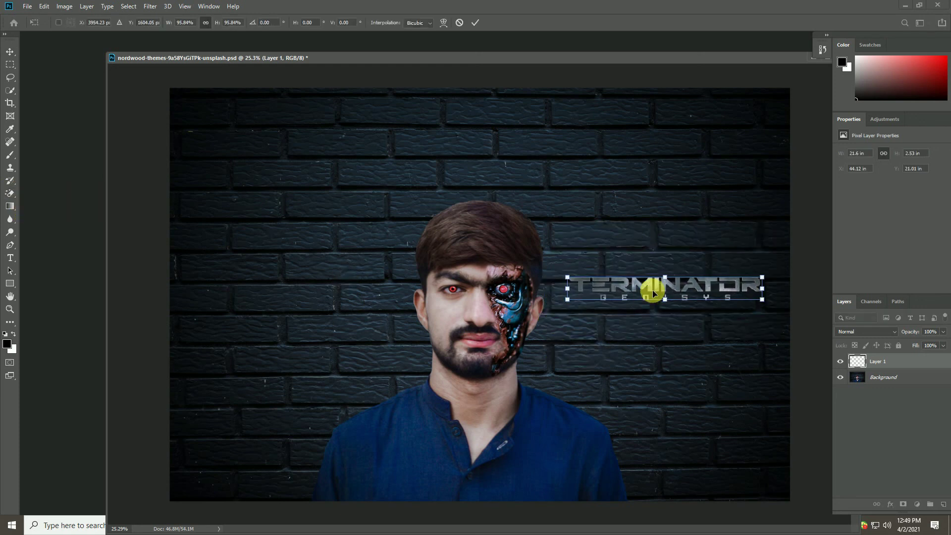
pyautogui.press('Return')
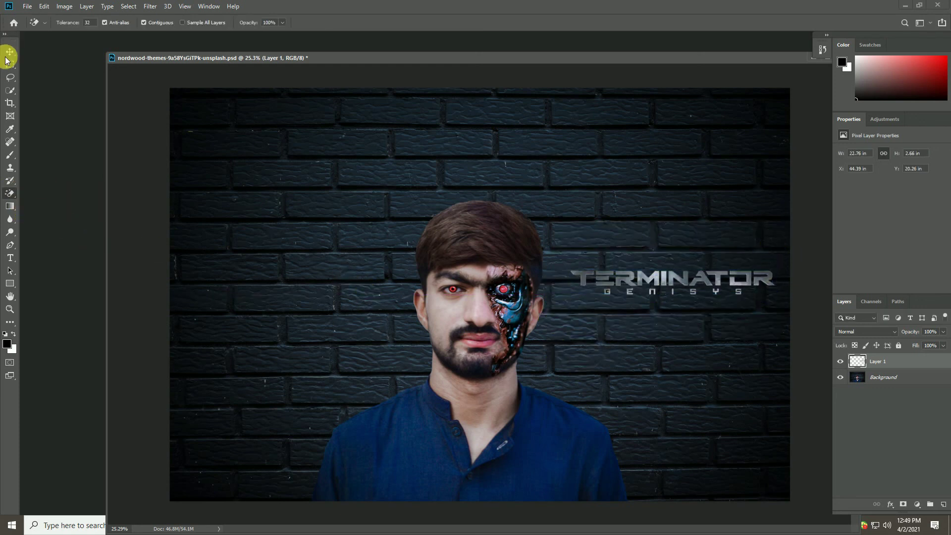
# Nudge the logo into place and enlarge it from its lower-right corner.
pyautogui.click(10, 51)
pyautogui.hotkey('ctrl', 't')
pyautogui.moveTo(675, 295); pyautogui.dragTo(666, 283)
pyautogui.moveTo(774, 296); pyautogui.dragTo(780, 311)
pyautogui.press('Return')
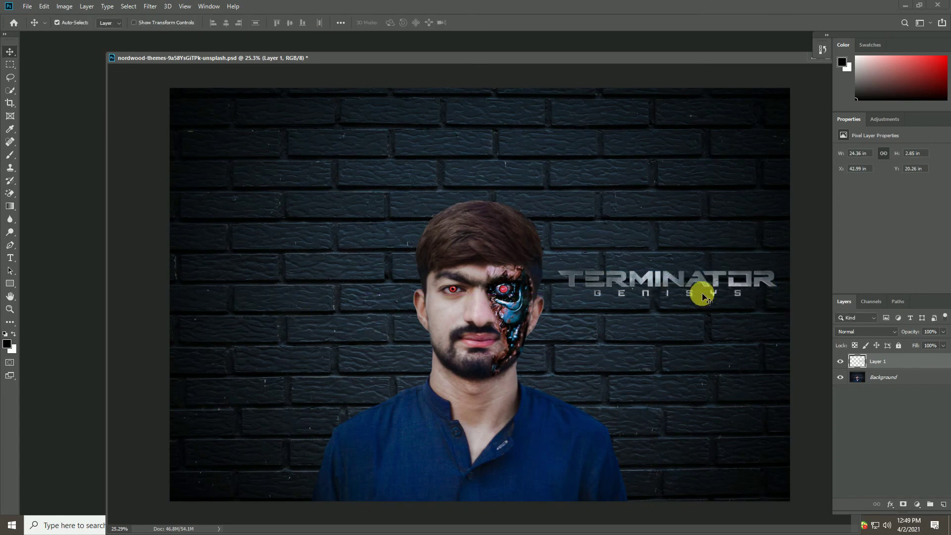
# Rotate the logo about -1.35° and deselect everything.
pyautogui.keyDown('ctrl'); pyautogui.click(858, 361); pyautogui.keyUp('ctrl')
pyautogui.hotkey('ctrl', 't')
pyautogui.moveTo(676, 349); pyautogui.dragTo(677, 349)
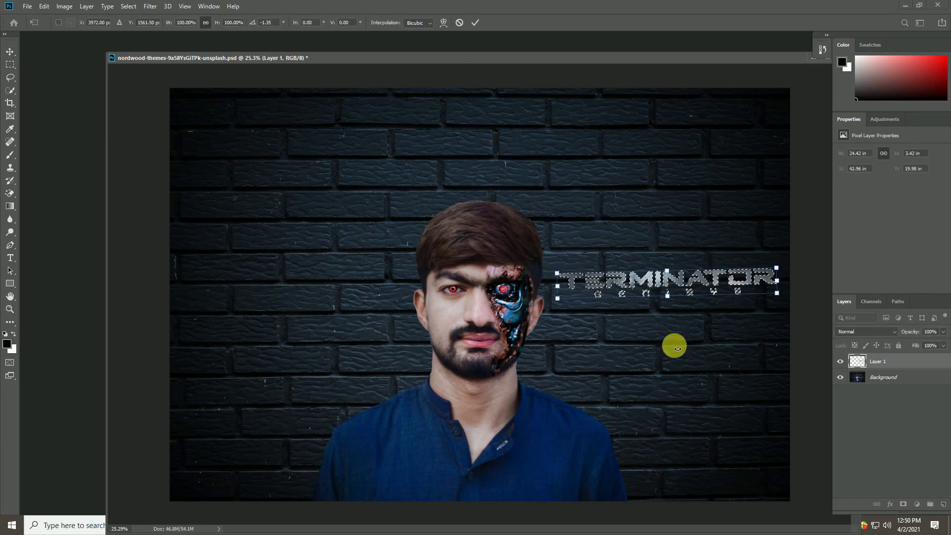
pyautogui.press('Return')
pyautogui.click(859, 376)
pyautogui.click(802, 354)
pyautogui.hotkey('ctrl', 'd')
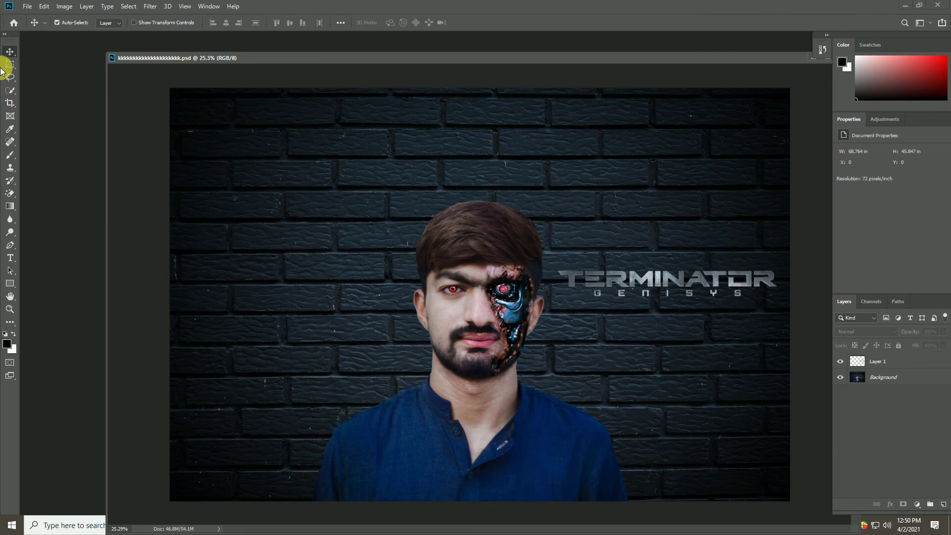
# Crop from the top-left corner inward to about 55.694 × 34.097 in.
pyautogui.click(10, 103)
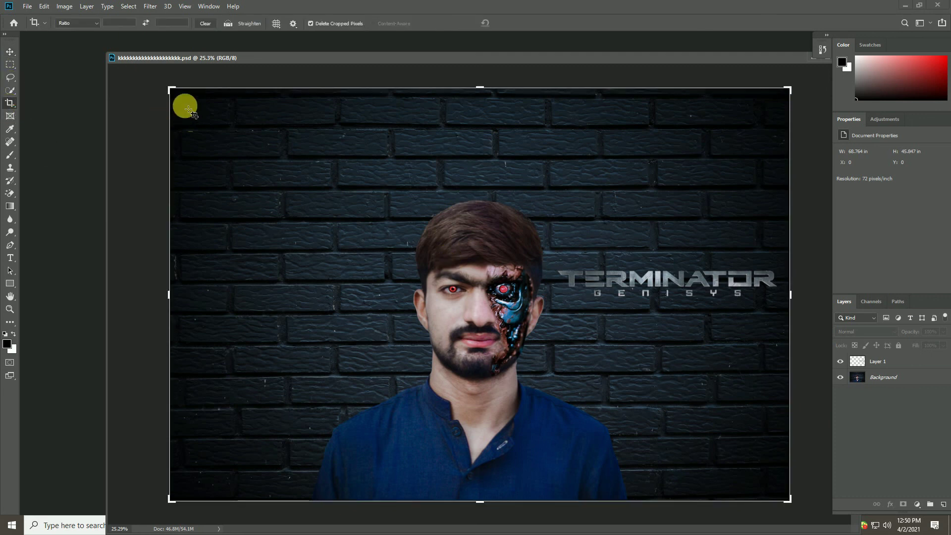
pyautogui.moveTo(171, 90); pyautogui.dragTo(221, 146)
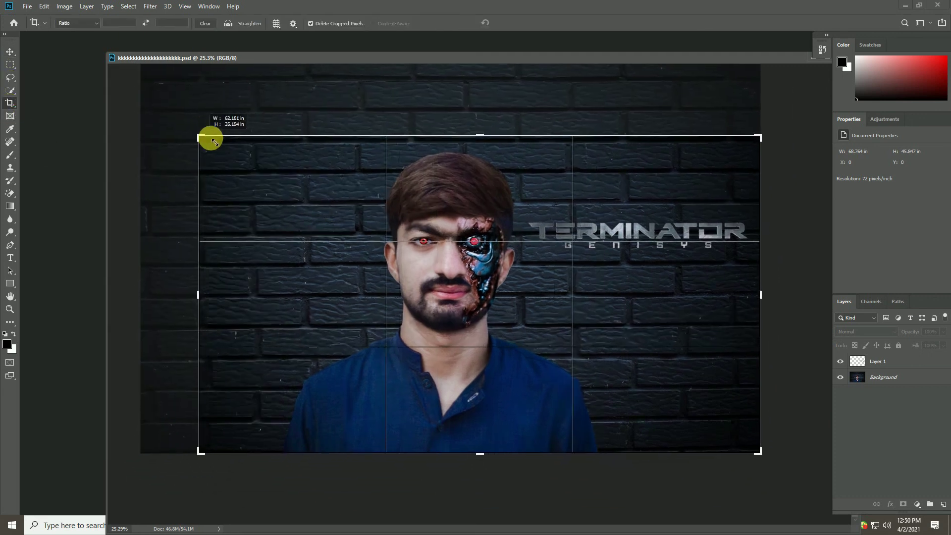
pyautogui.moveTo(221, 146)
pyautogui.mouseDown()
pyautogui.moveTo(324, 145)
pyautogui.moveTo(230, 143)
pyautogui.mouseUp()
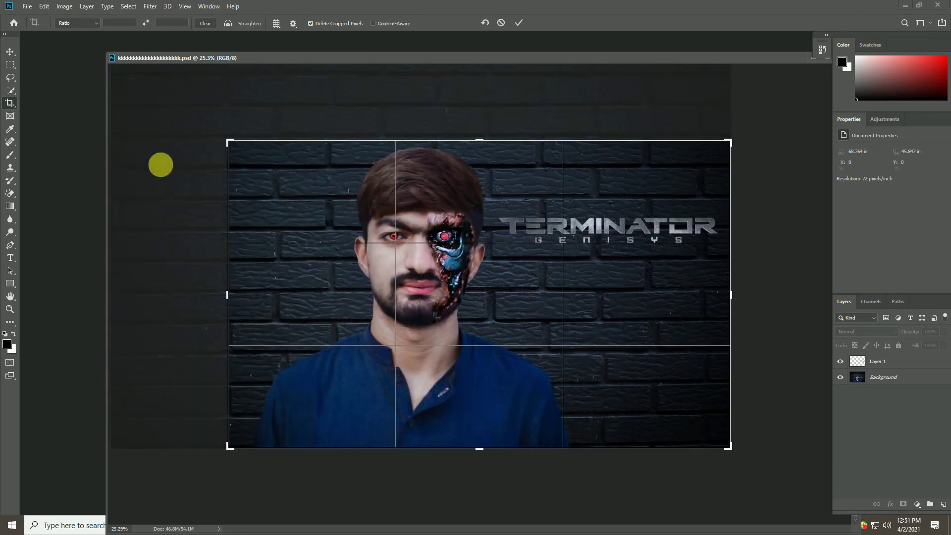
pyautogui.press('Return')
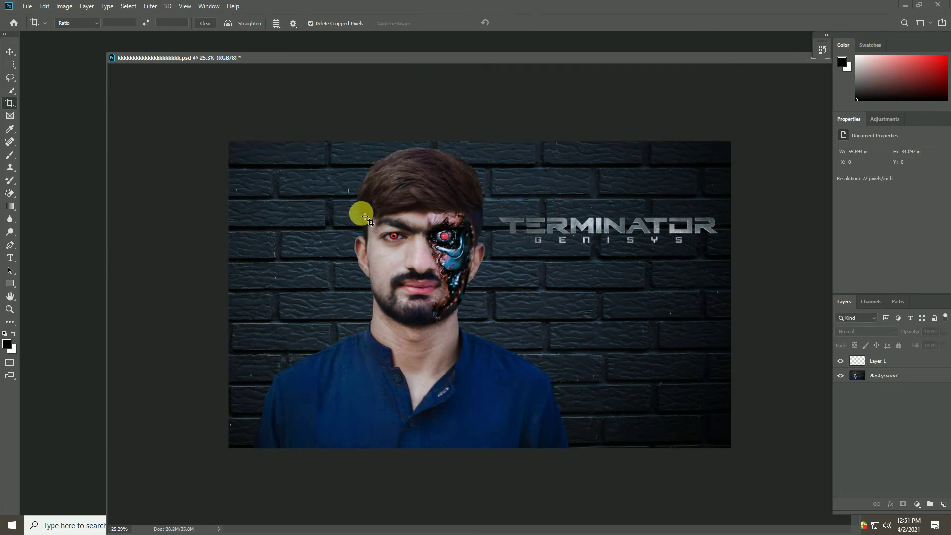
# Zoom in on the cropped composite and maximize its document window.
pyautogui.scroll(1, 484, 159)
pyautogui.scroll(1, 426, 181)
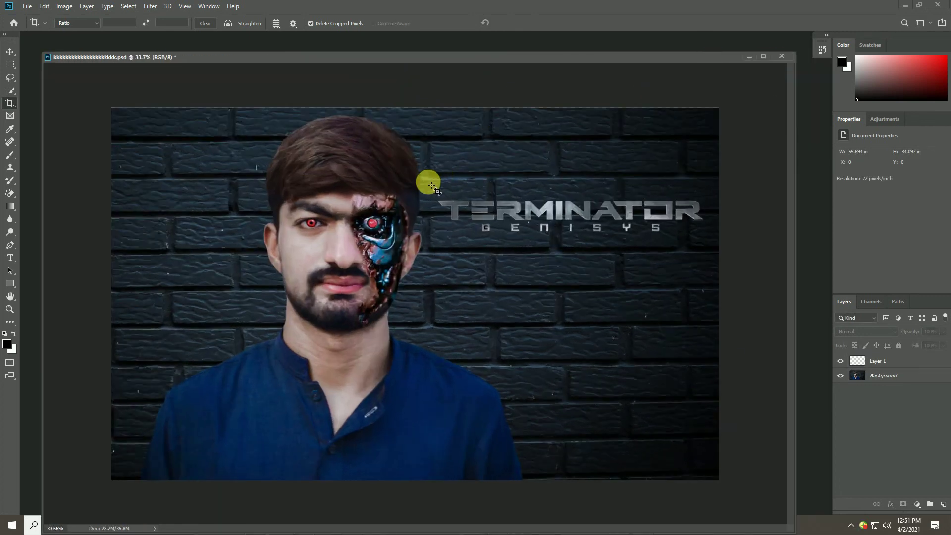
pyautogui.scroll(1, 414, 174)
pyautogui.scroll(1, 419, 178)
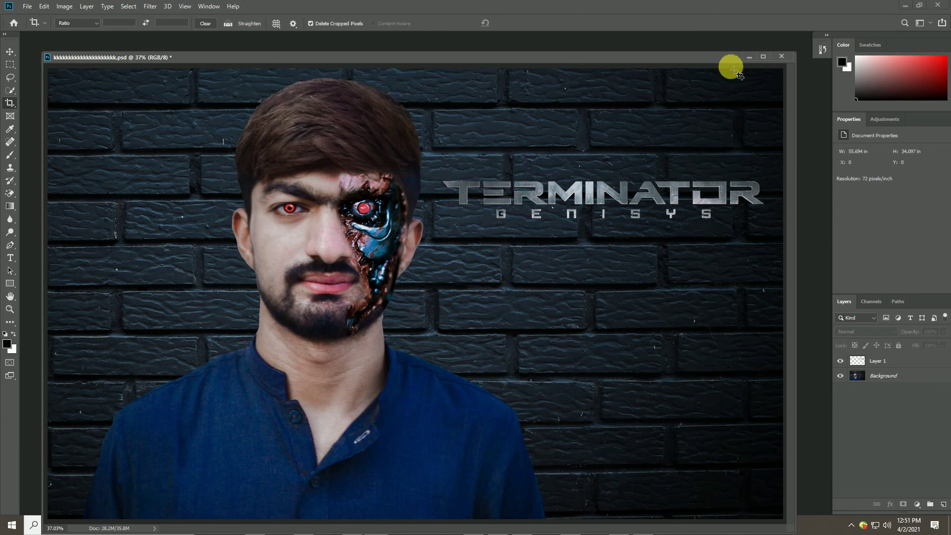
pyautogui.click(761, 59)
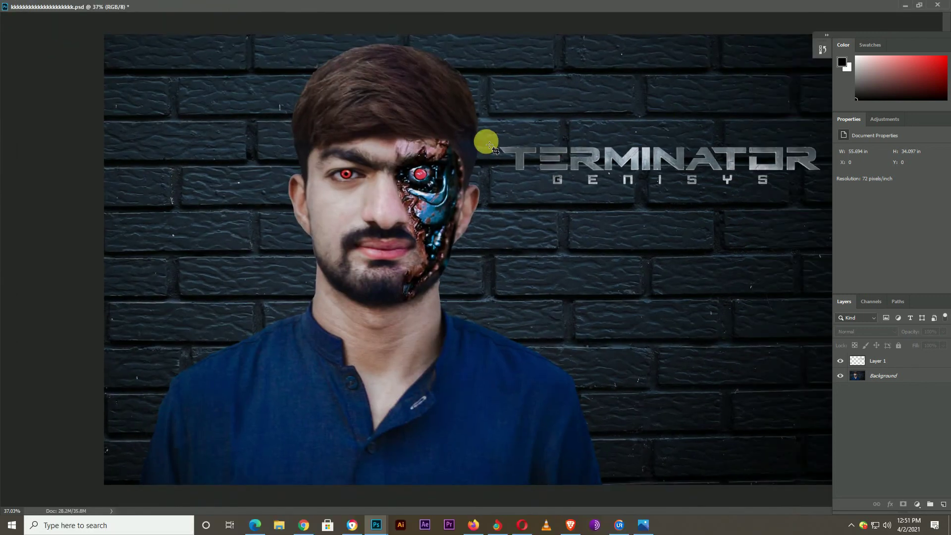
pyautogui.scroll(1, 484, 142)
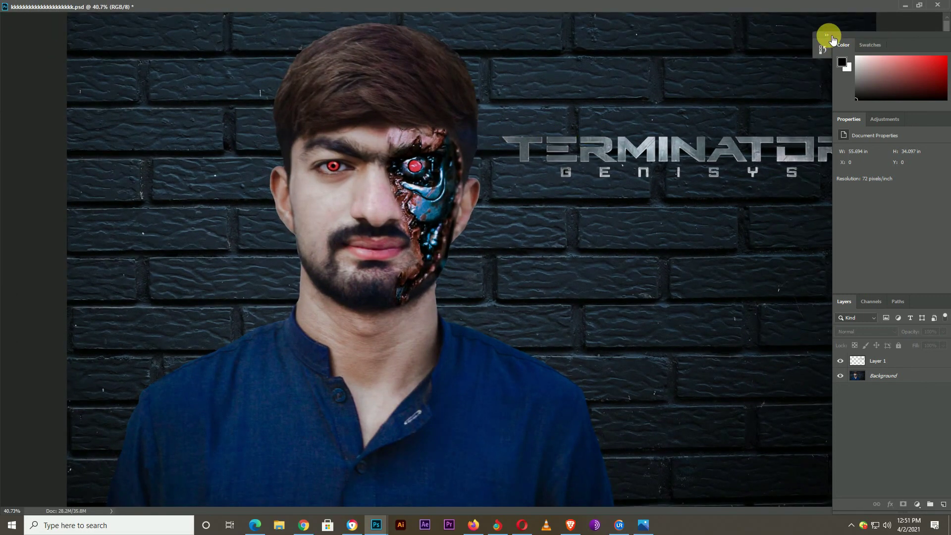
# Bring up the History panel showing Crop as the latest step.
pyautogui.click(832, 39)
pyautogui.click(927, 37)
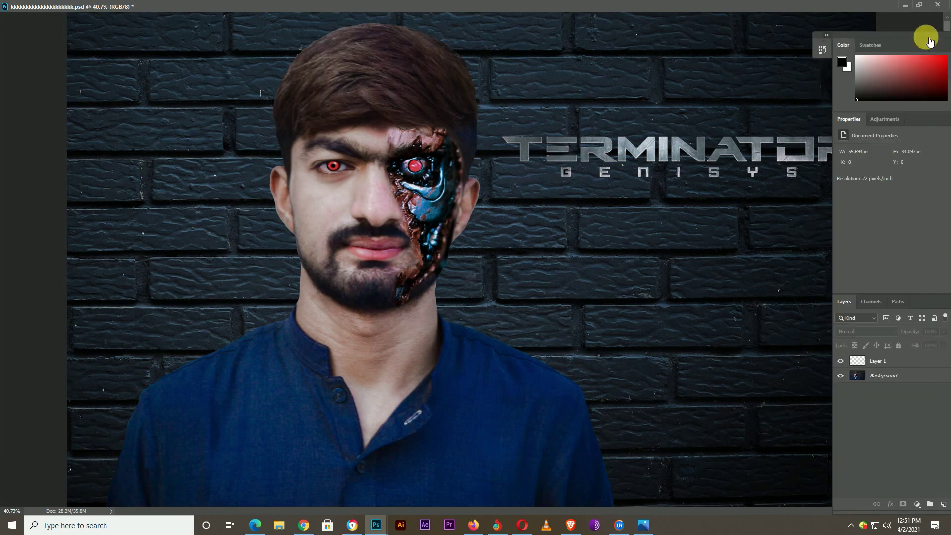
pyautogui.click(832, 39)
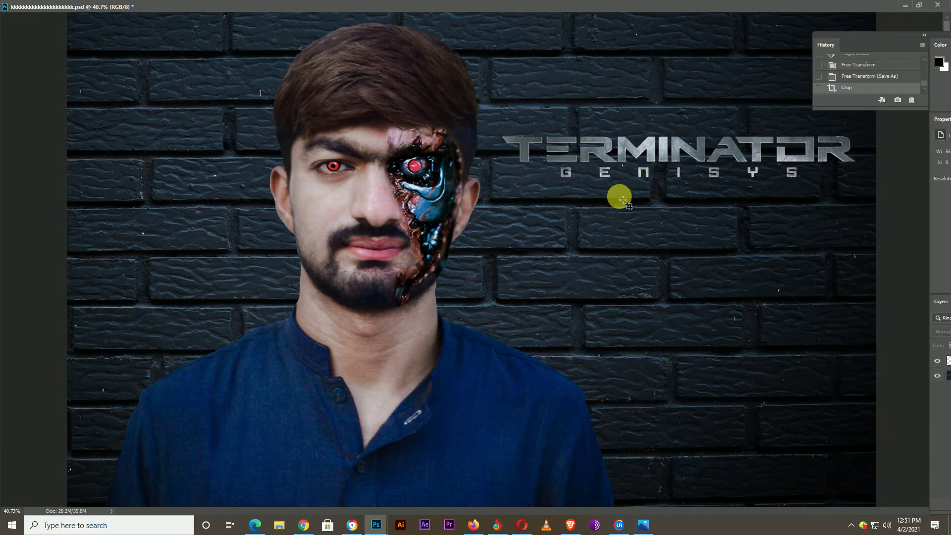
pyautogui.scroll(1, 479, 193)
pyautogui.scroll(1, 478, 194)
pyautogui.scroll(-2, 473, 188)
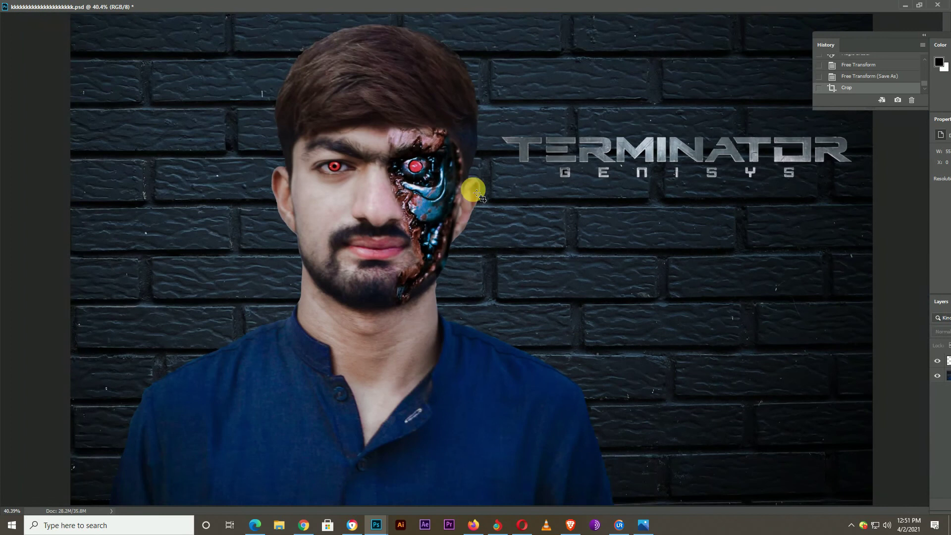